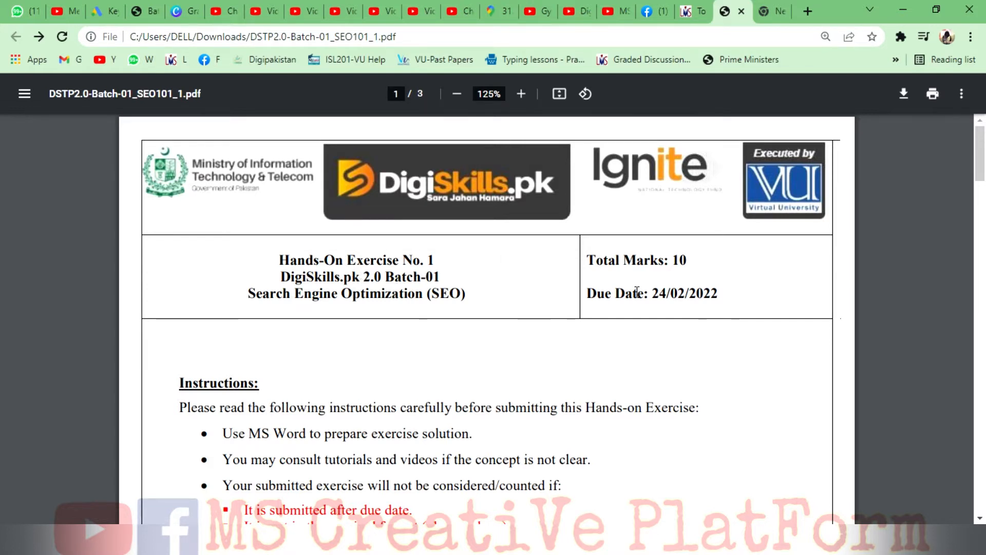
- Read through the SEO exercise PDF, covering the instructions, learning outcome, problem statement and both tasks
left_click(802, 257)
scroll(804, 262, "down", 5)
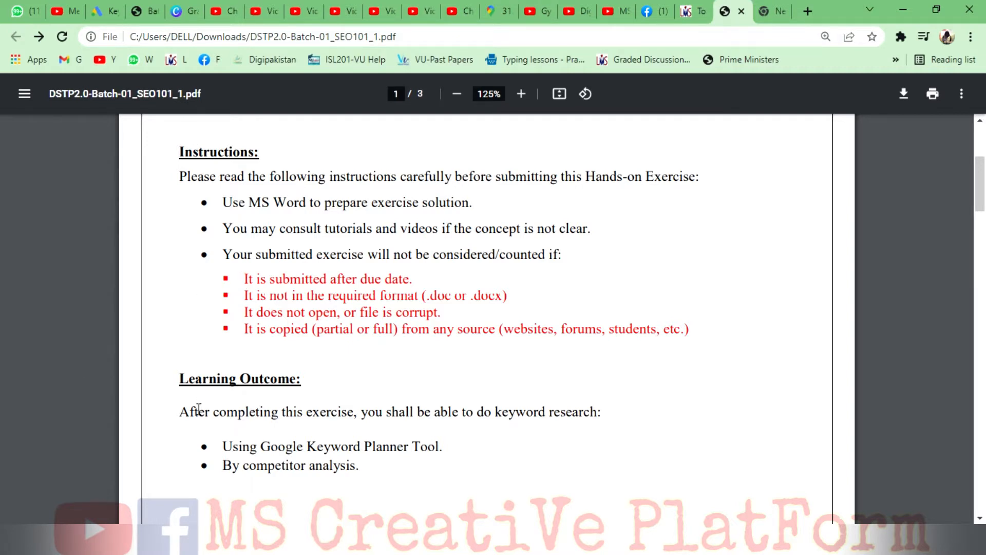
left_click(231, 451)
left_click(293, 447)
scroll(292, 446, "down", 2)
scroll(293, 447, "down", 8)
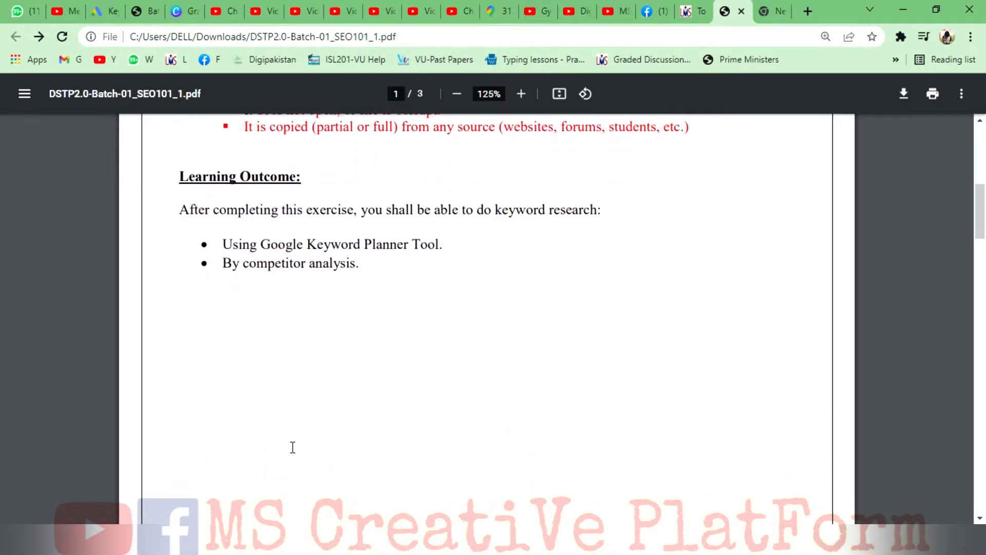
scroll(293, 447, "down", 6)
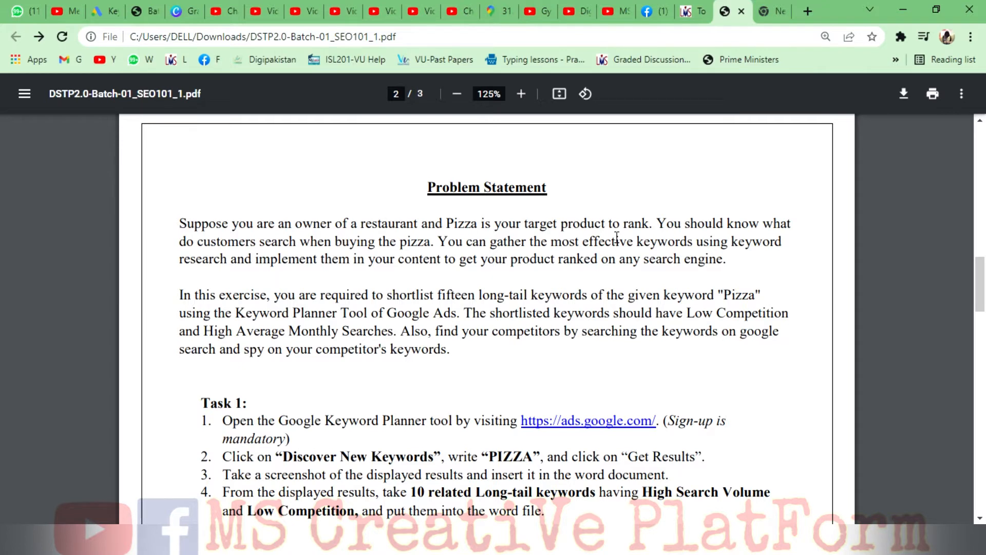
left_click(391, 261)
left_click(679, 264)
left_click(689, 314)
left_click(369, 386)
scroll(726, 340, "down", 4)
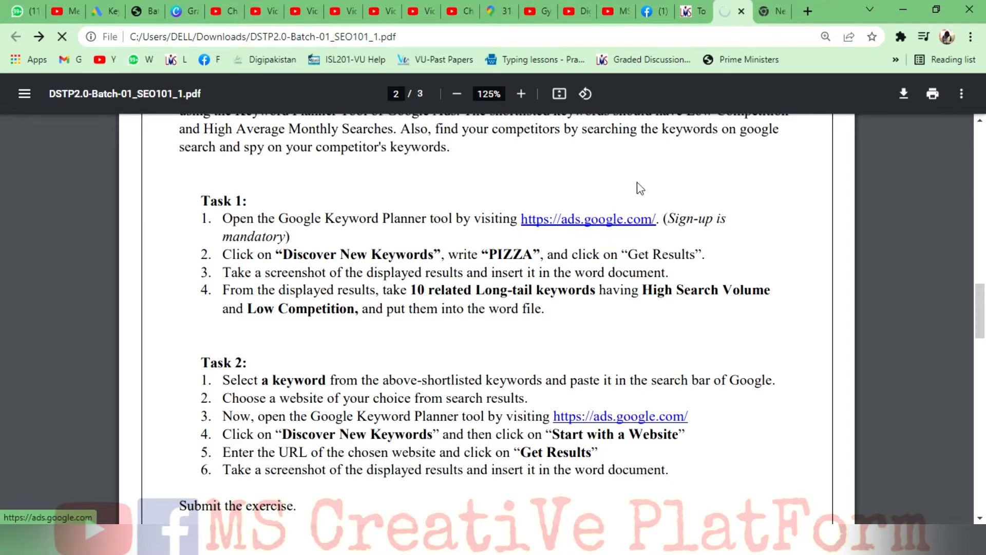
- Keep the exercise PDF open and load ads.google.com in the blank browser tab
left_click(590, 216)
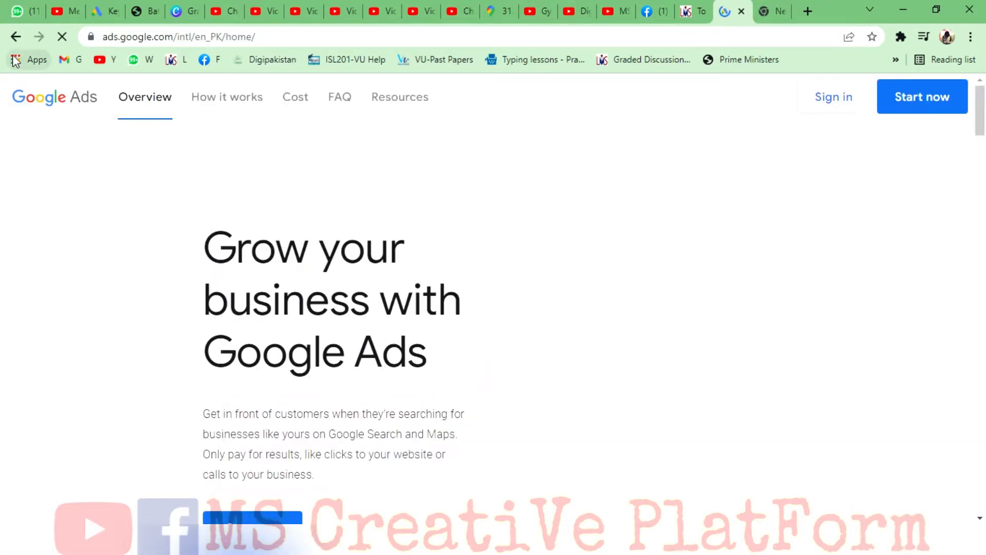
left_click(16, 37)
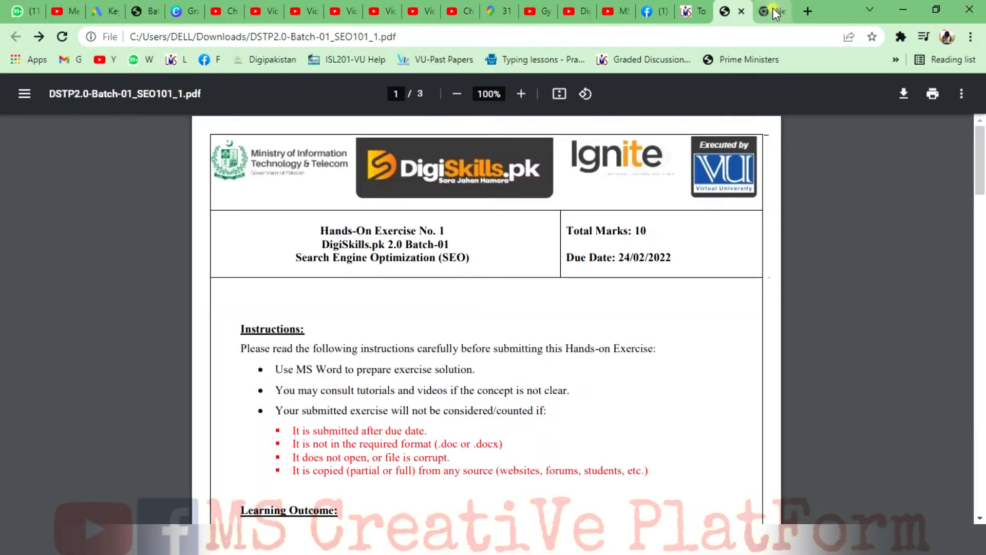
left_click(773, 11)
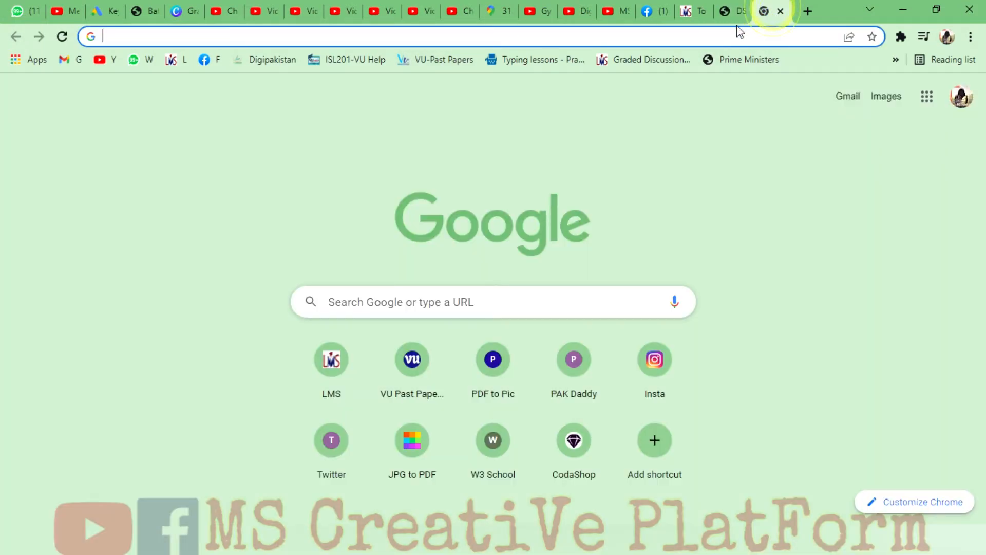
left_click(732, 35)
type("ad")
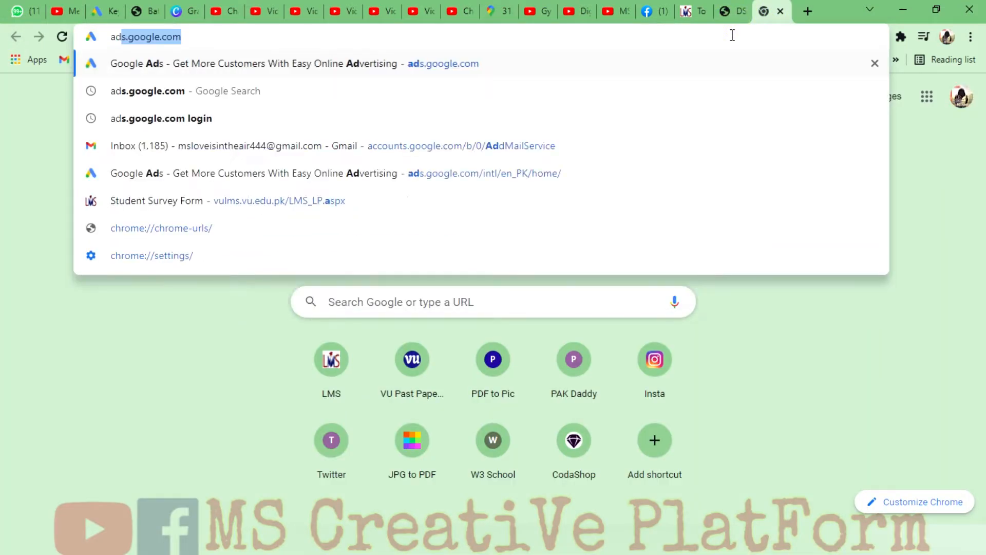
type("s.gpp")
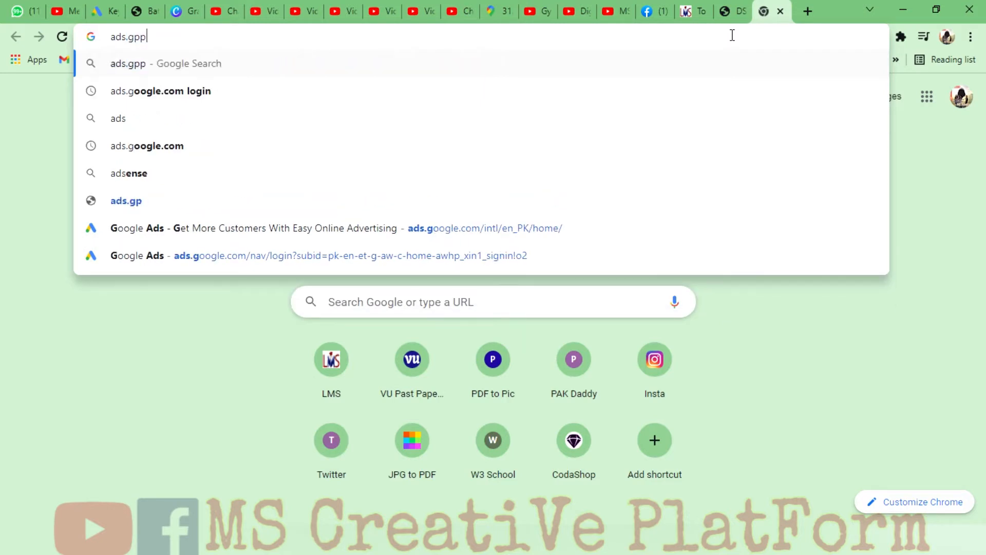
key("BackSpace")
type("oogle")
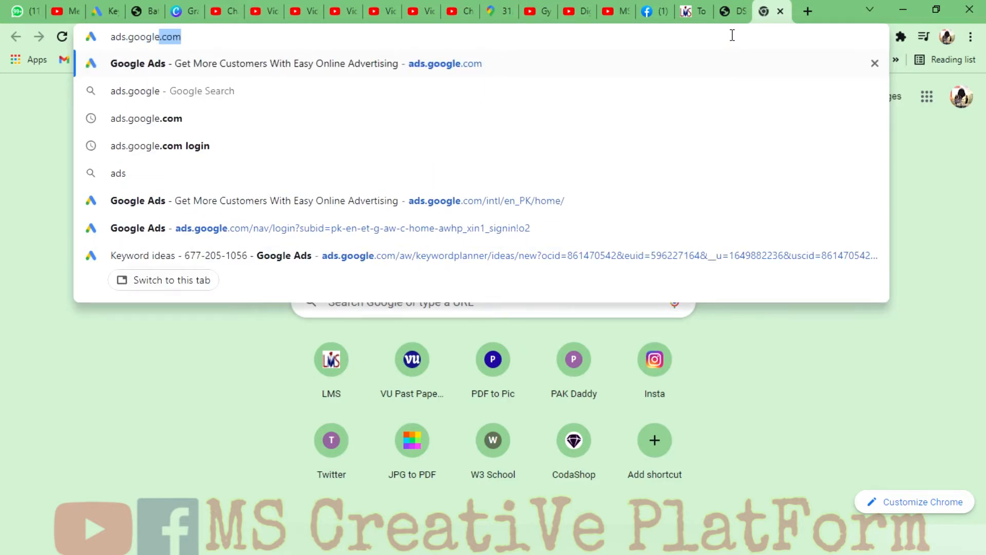
type(".")
key("BackSpace")
type("co")
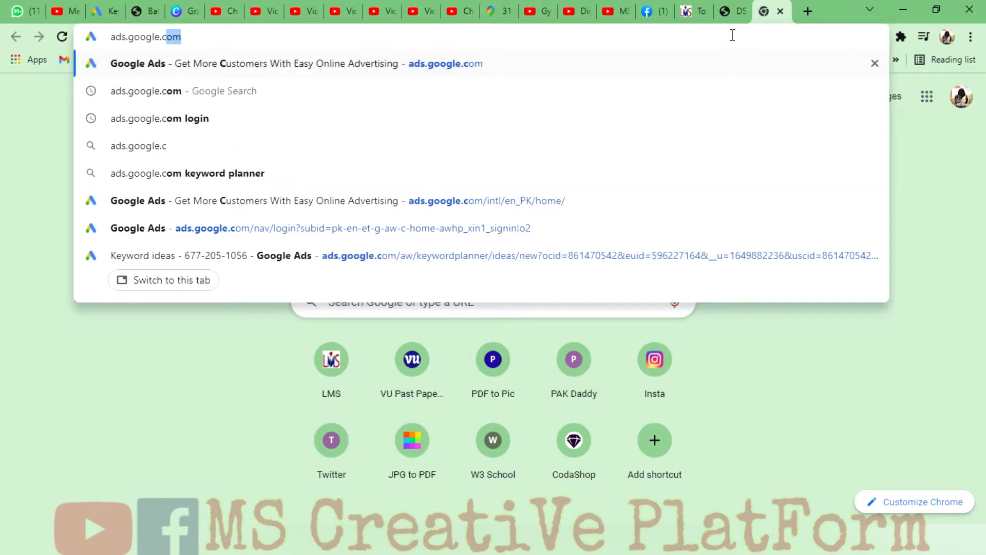
type("m")
key("Return")
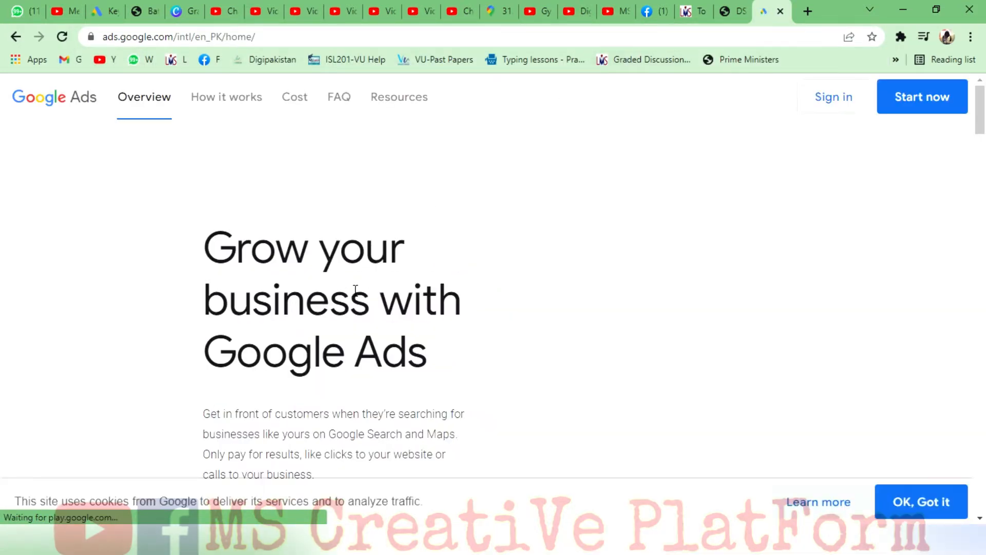
- Sign in to Google Ads and start creating a new Google Ads account
mouse_move(981, 118)
left_mouse_down()
mouse_move(981, 144)
mouse_move(980, 128)
left_mouse_up()
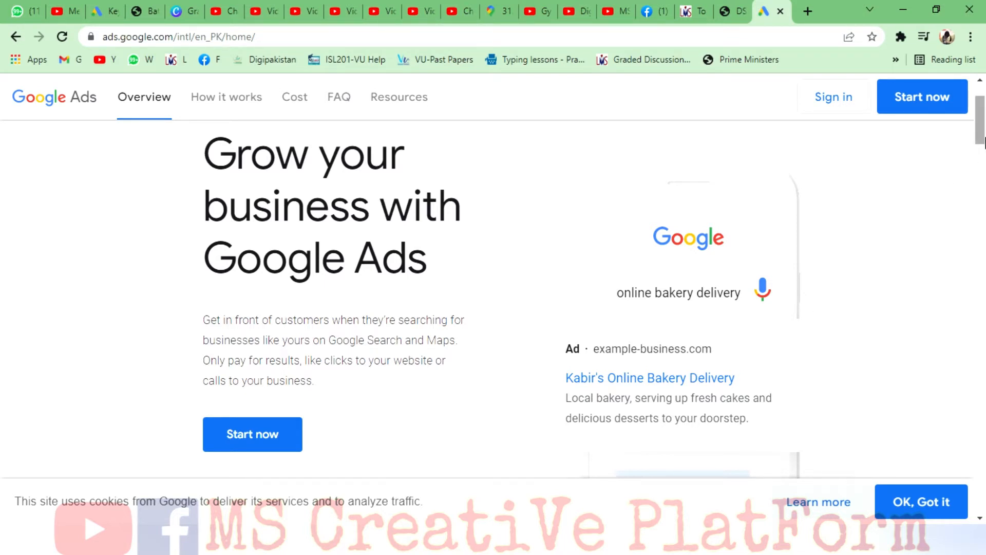
left_click(983, 138)
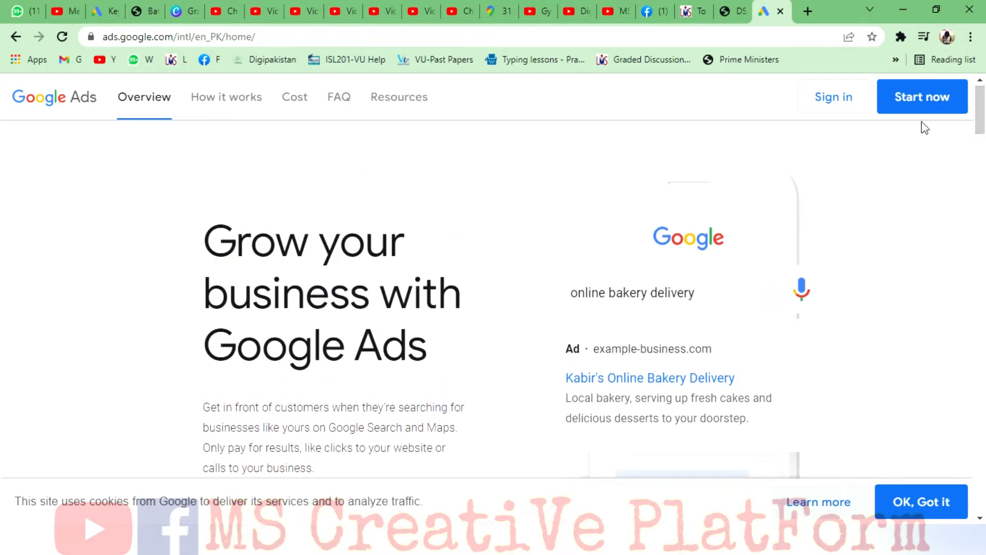
left_click(847, 106)
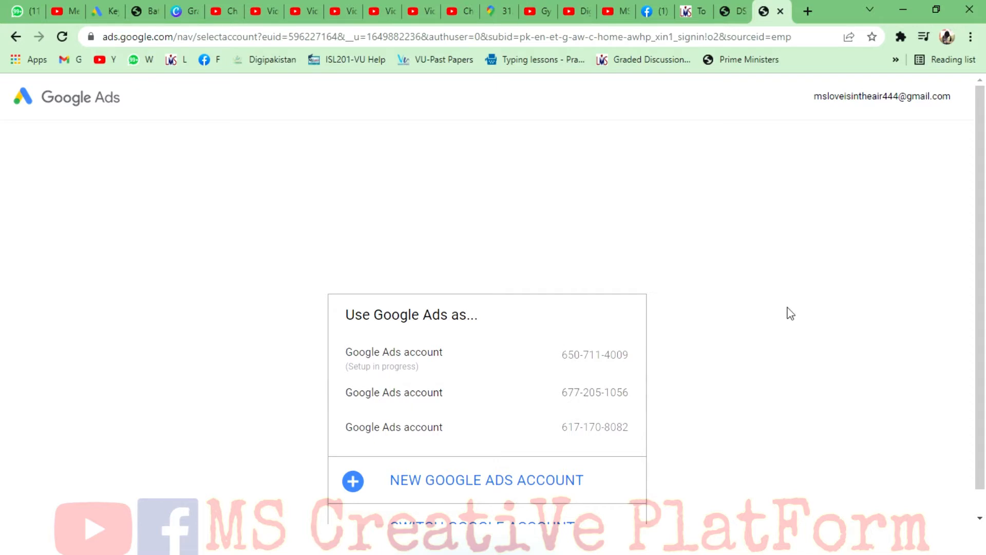
left_click_drag(978, 174, 980, 231)
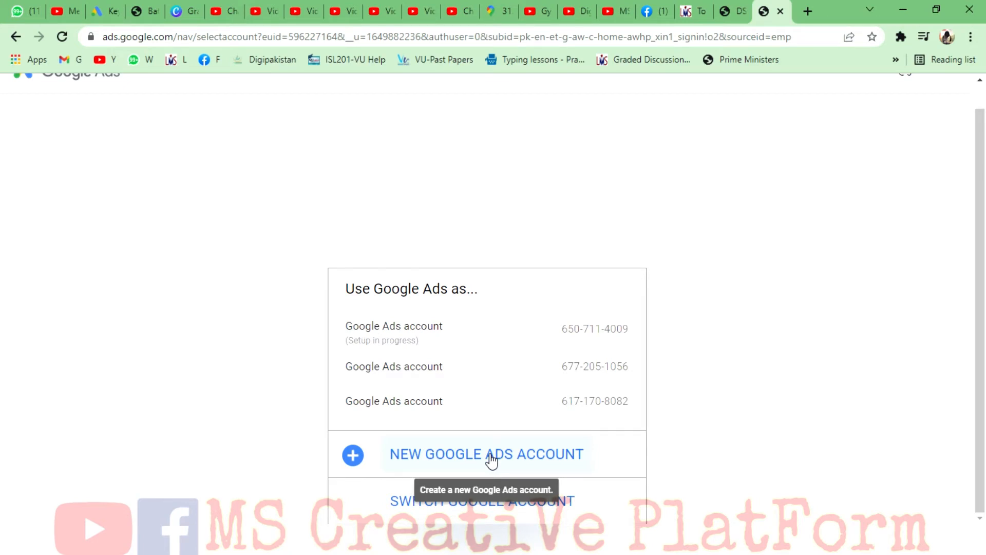
left_click(423, 464)
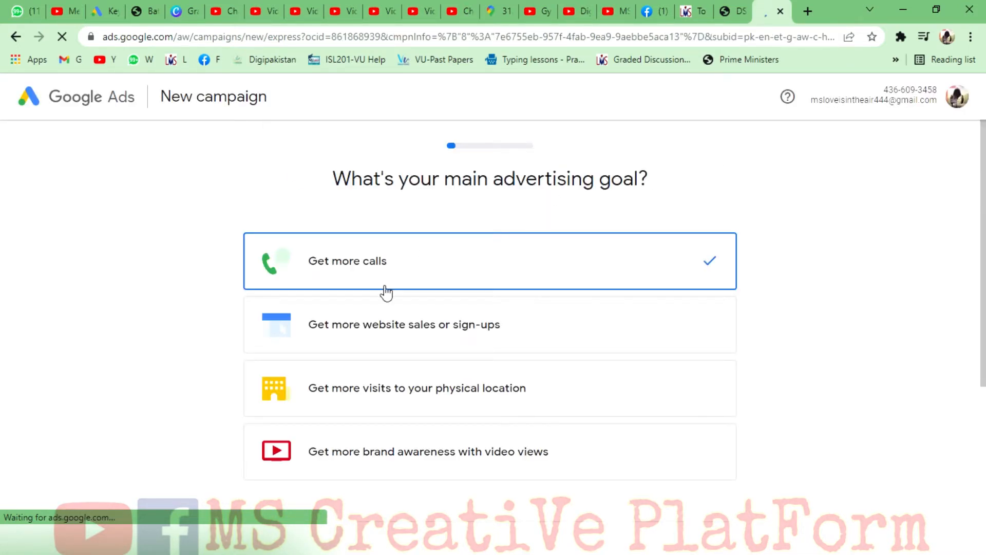
- Keep "Get more calls" as the main advertising goal and switch the campaign setup to Expert Mode
left_click(403, 321)
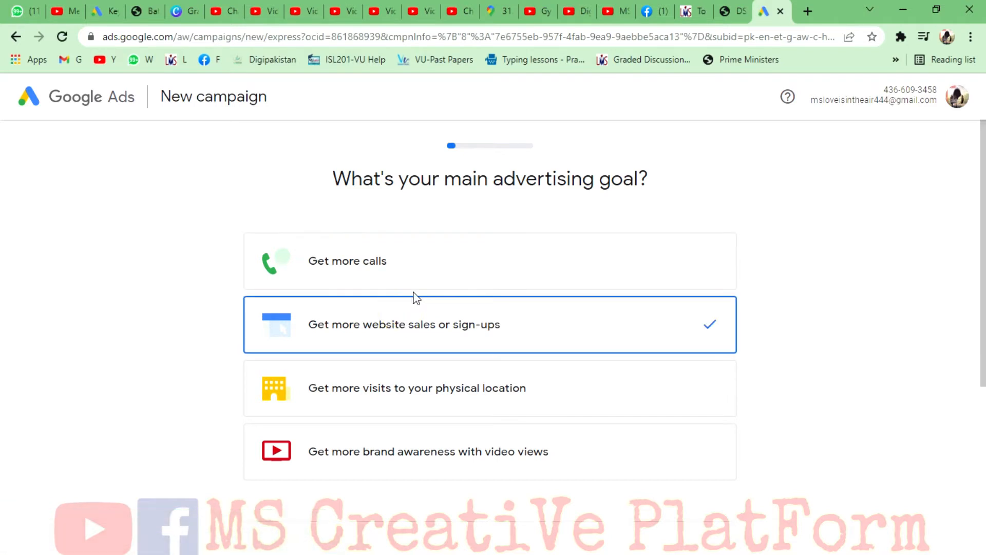
left_click(416, 286)
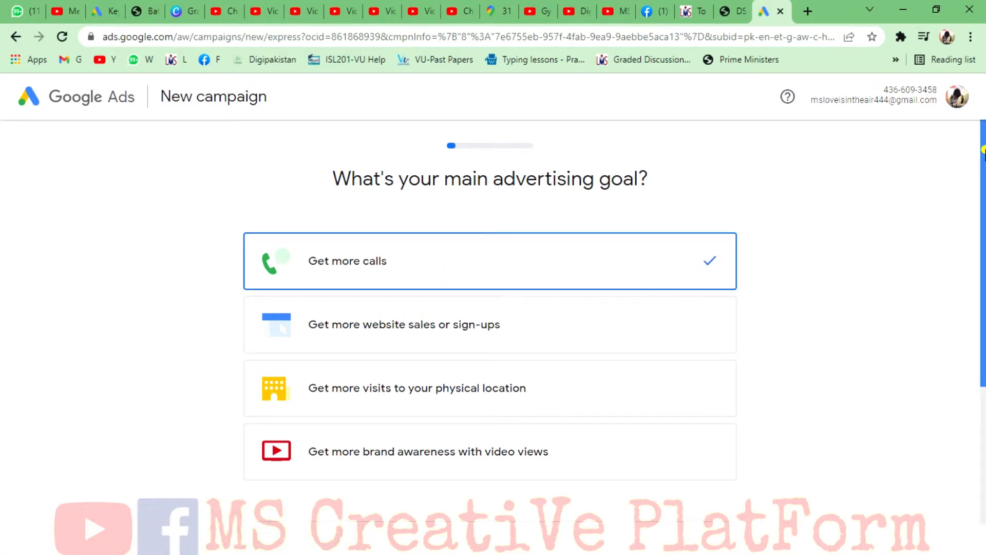
left_click_drag(983, 150, 977, 273)
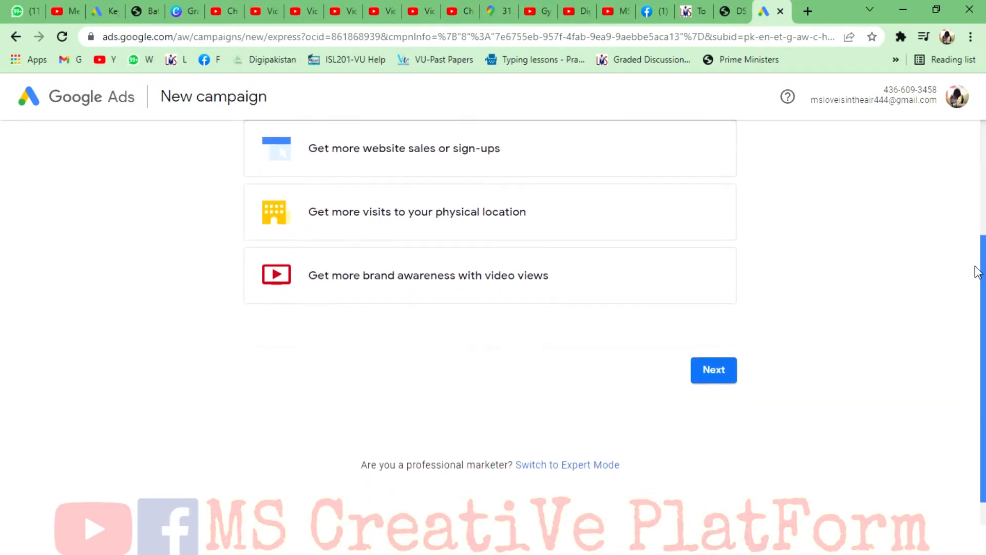
left_click(540, 466)
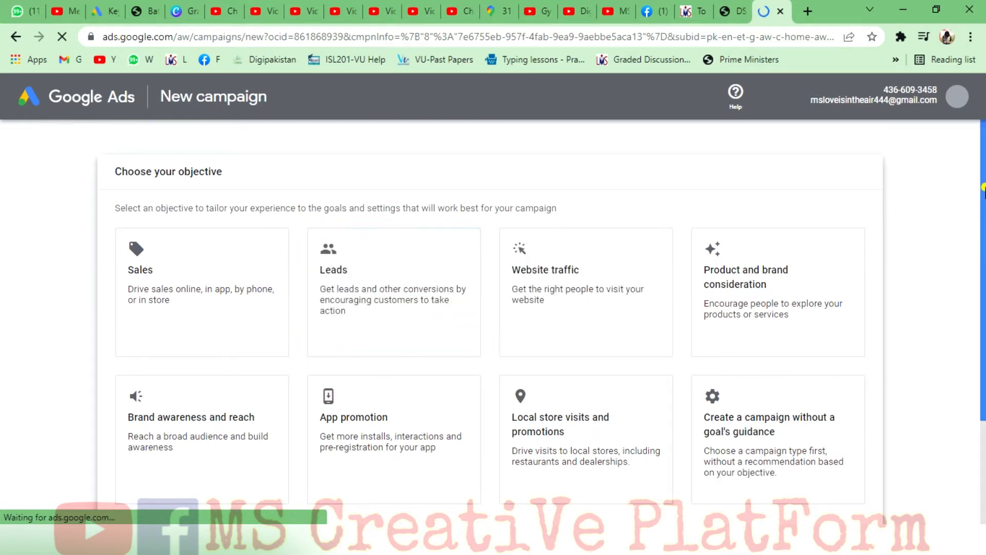
- Skip the campaign objectives and choose to create an account without a campaign
left_click_drag(985, 187, 984, 215)
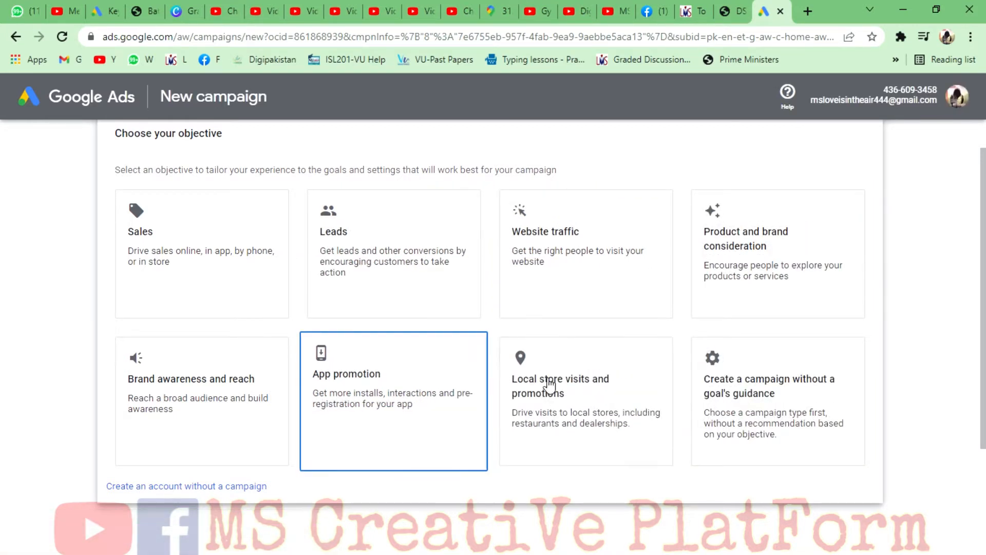
left_click_drag(985, 255, 985, 272)
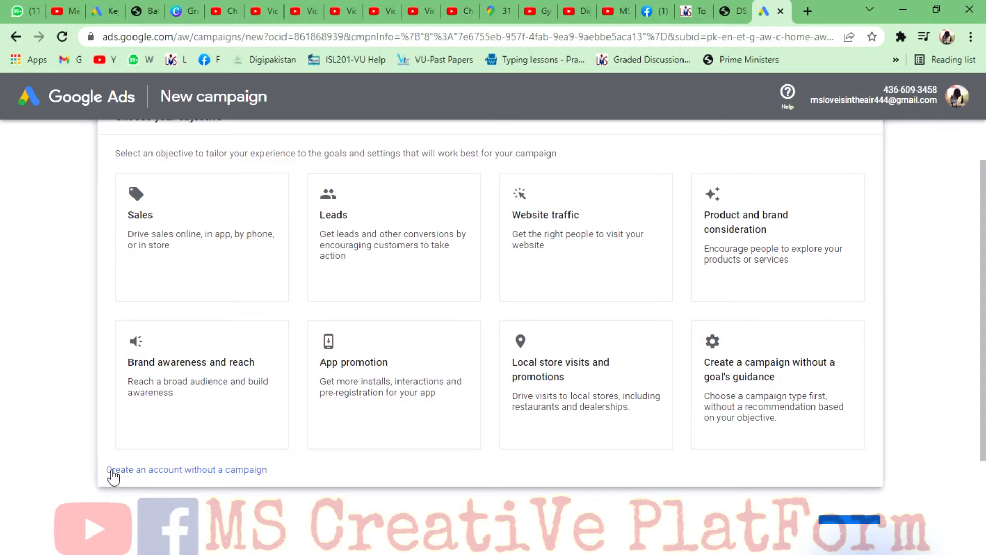
left_click_drag(106, 467, 215, 462)
left_click(244, 471)
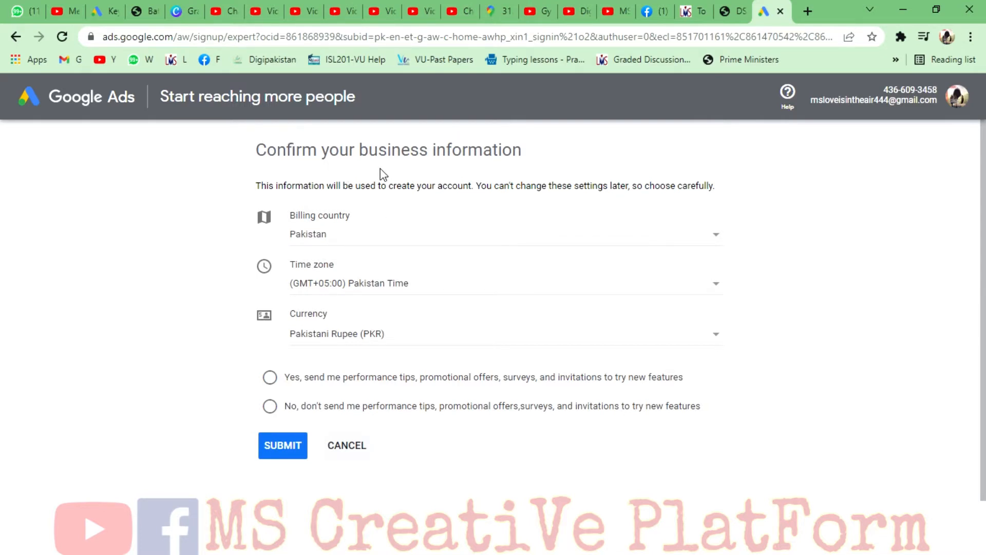
left_click(333, 242)
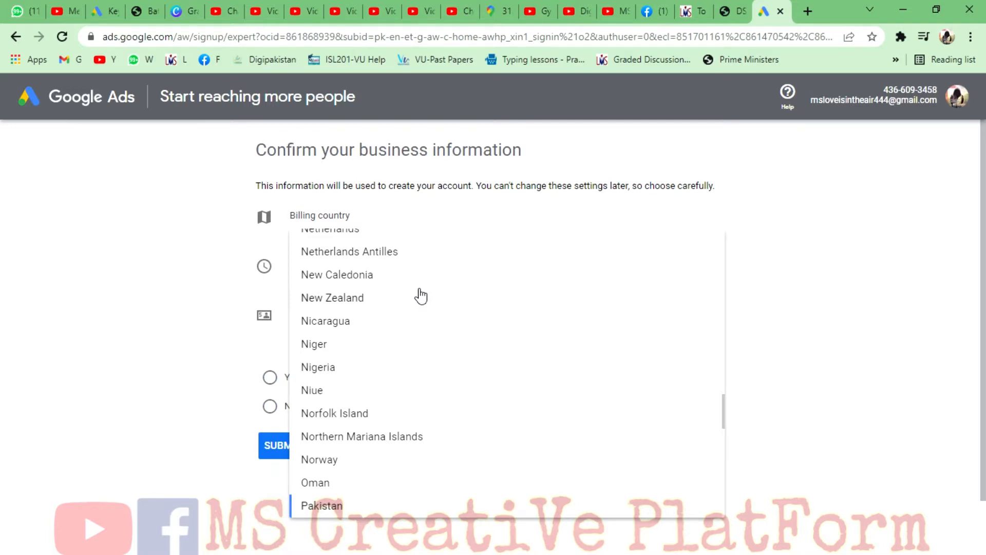
left_click(420, 296)
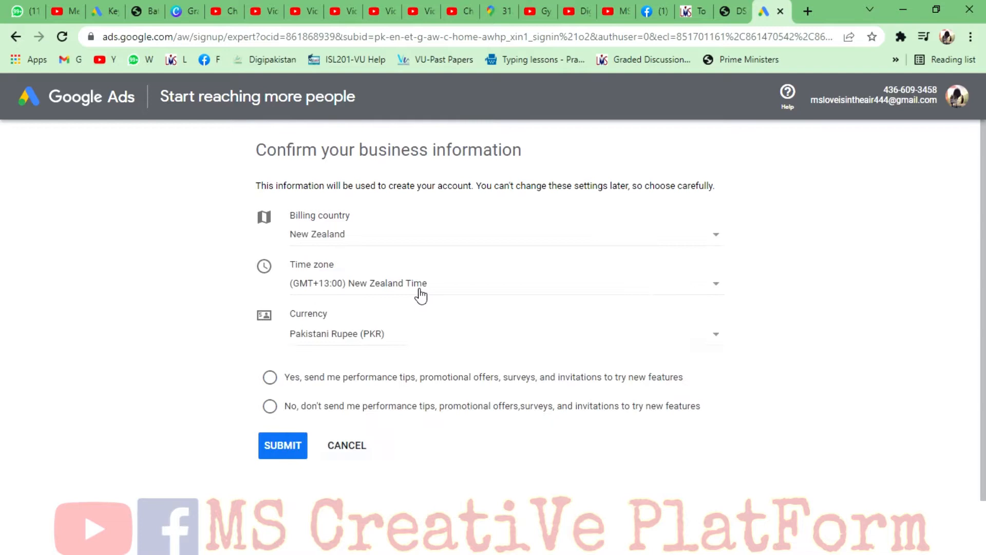
left_click(460, 240)
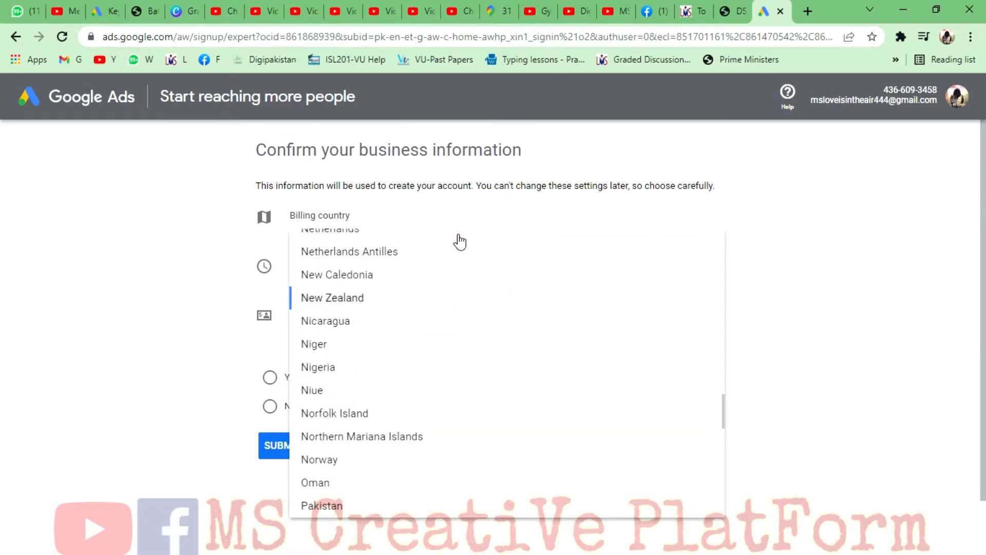
left_click(376, 507)
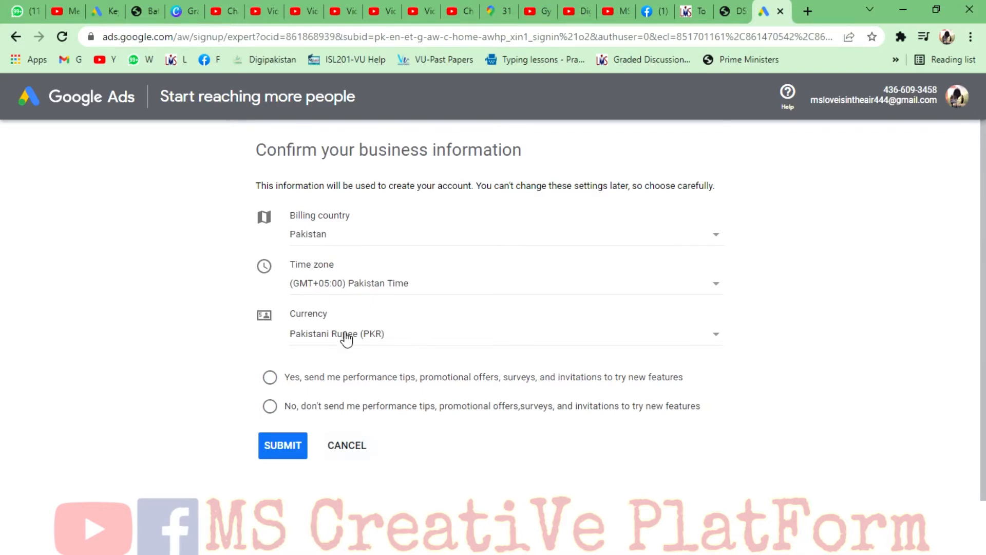
- Opt in to performance tips and offers, submit the business information, and open the new account's overview
left_click(278, 379)
left_click(289, 448)
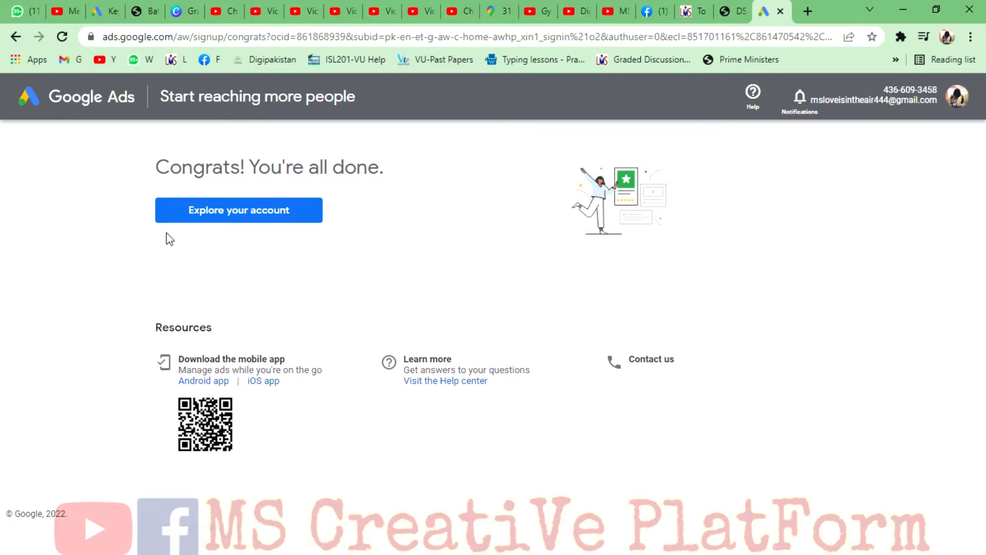
left_click(242, 214)
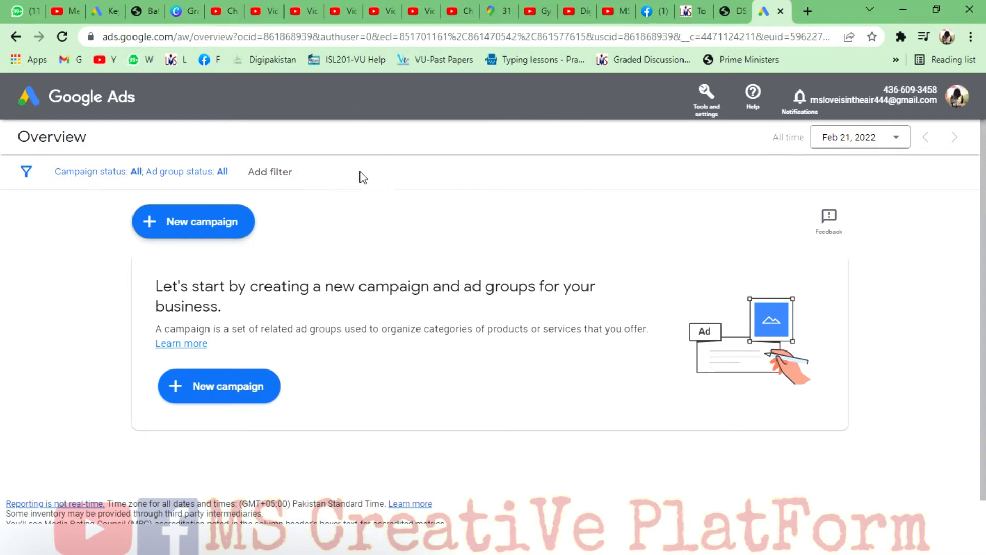
- Check which tools and settings the new account offers, at normal page zoom and at 80%
left_click(707, 112)
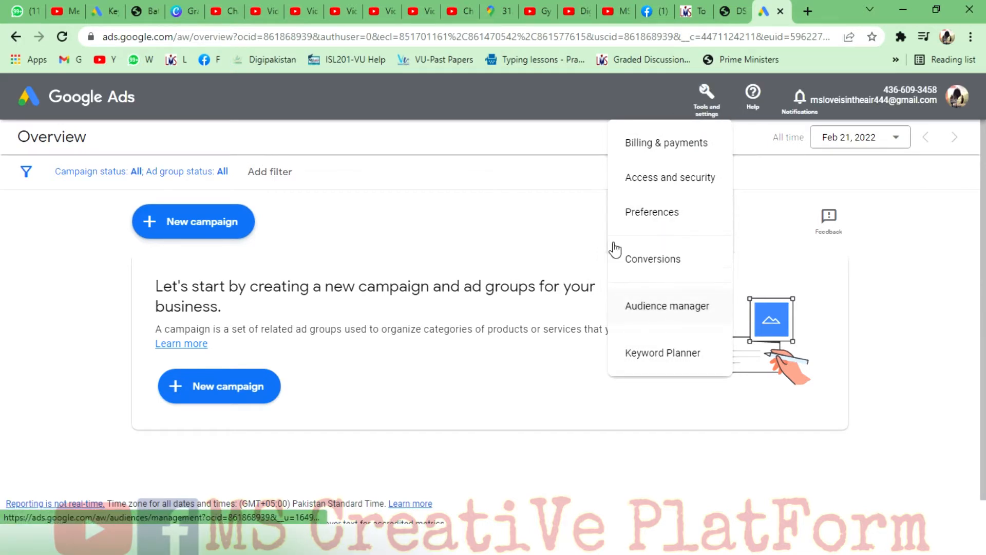
left_click(582, 110)
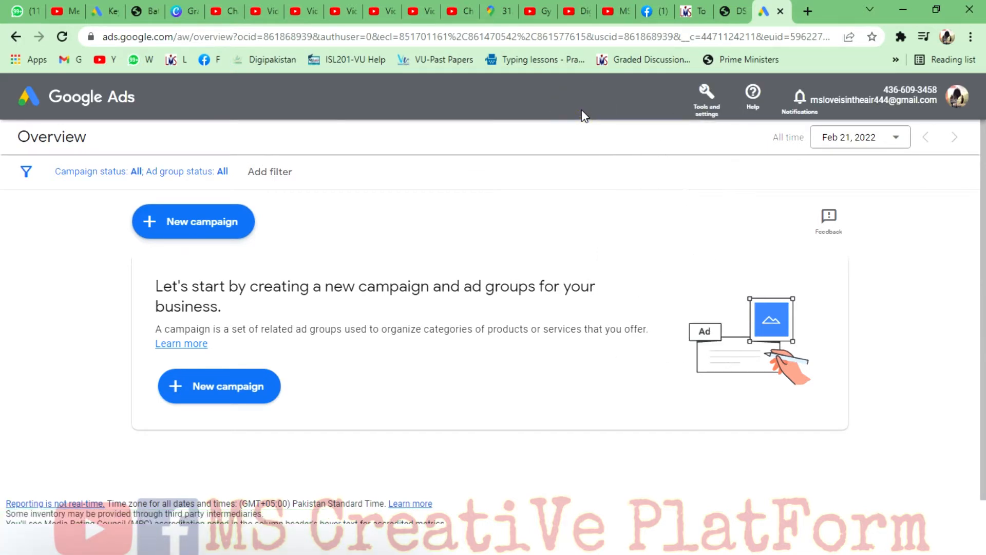
key("ctrl+minus")
key("ctrl+minus")
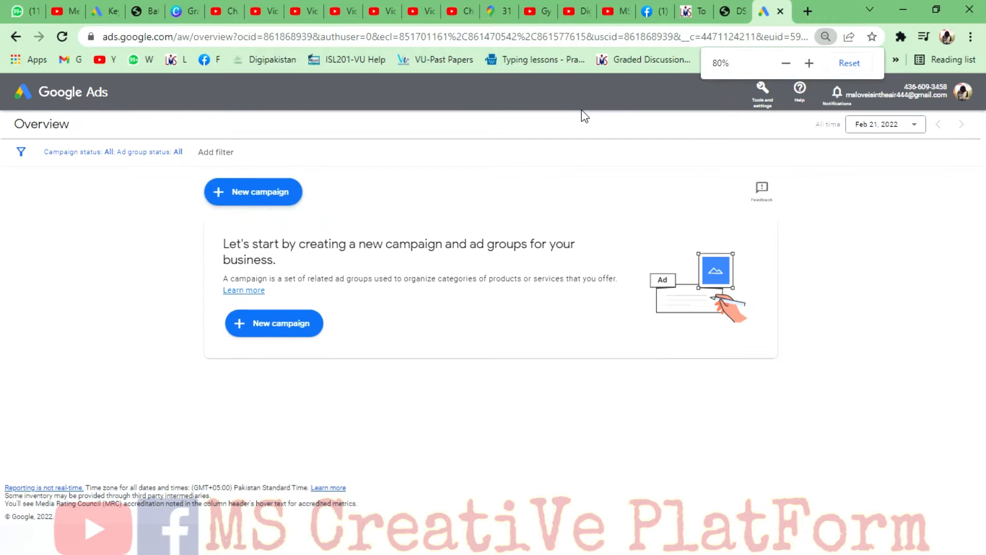
left_click(752, 100)
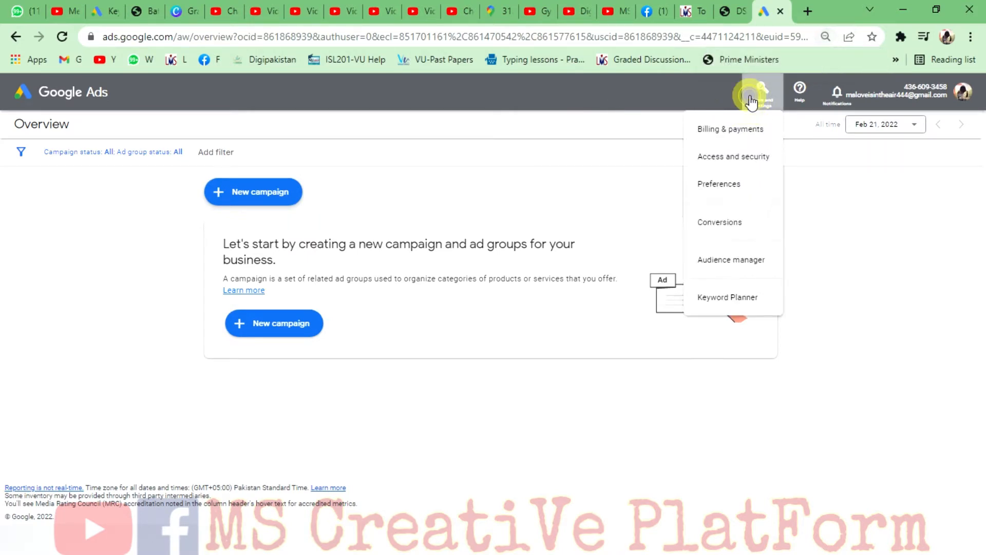
left_click(751, 100)
key("ctrl+plus")
key("ctrl+plus")
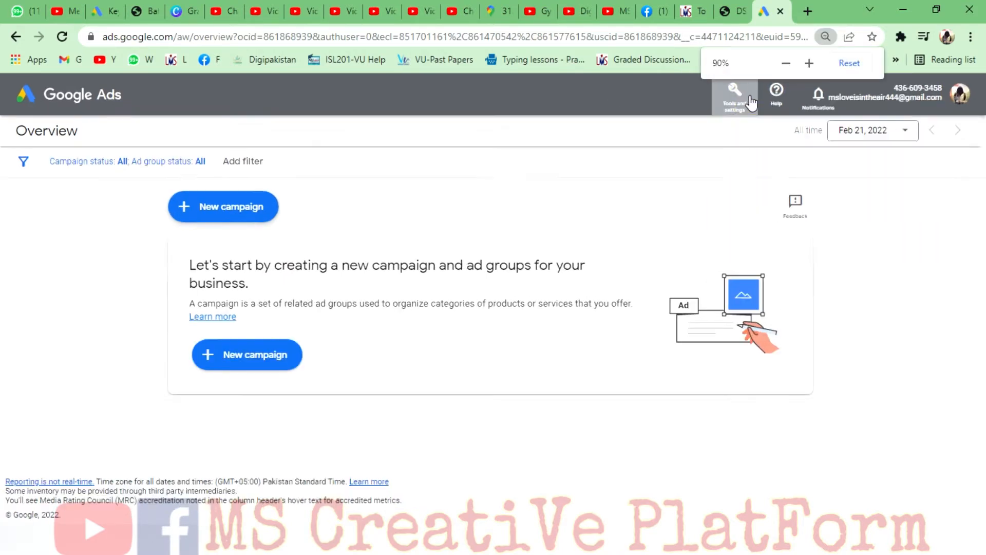
- Open the Keyword Planner from the account's tools and settings
left_click(752, 101)
left_click(712, 102)
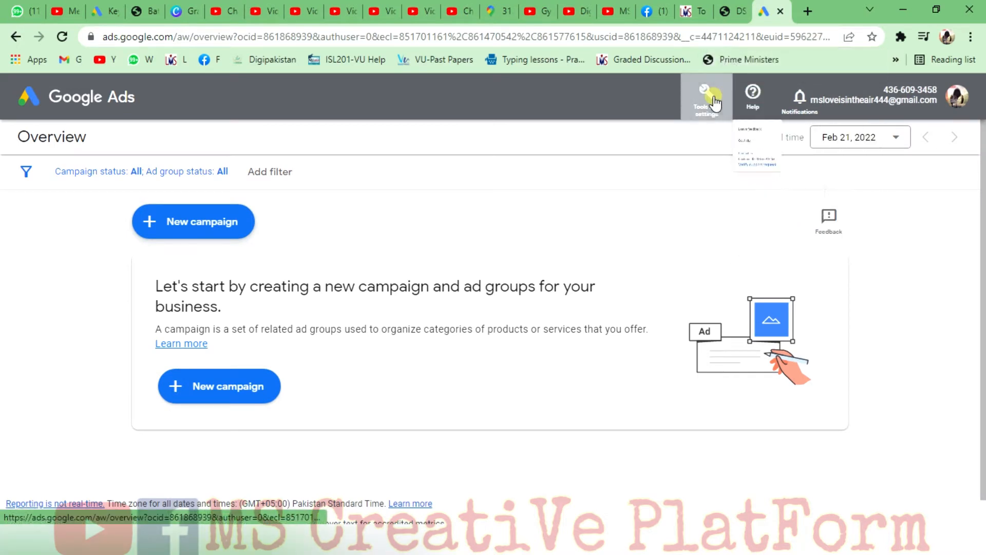
left_click(712, 103)
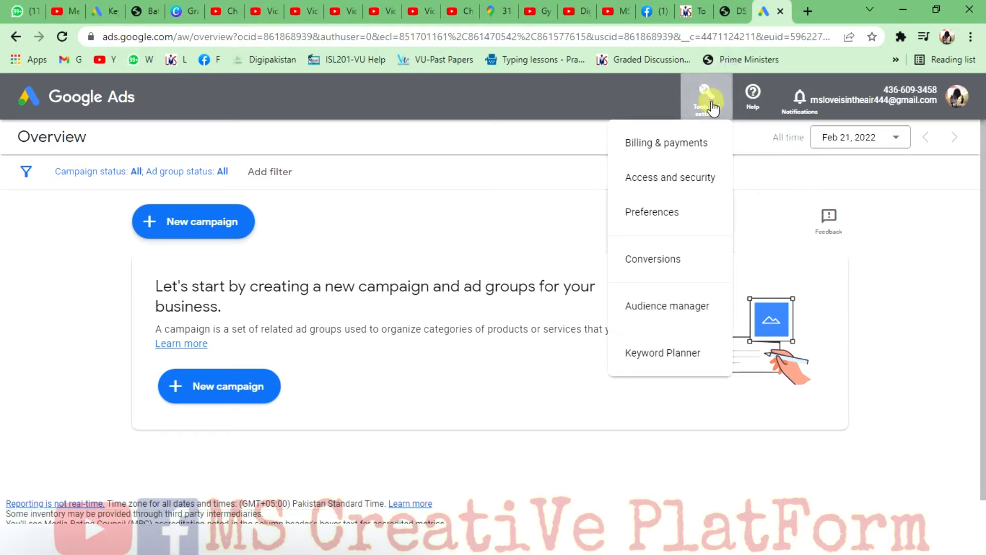
left_click(714, 108)
left_click(714, 109)
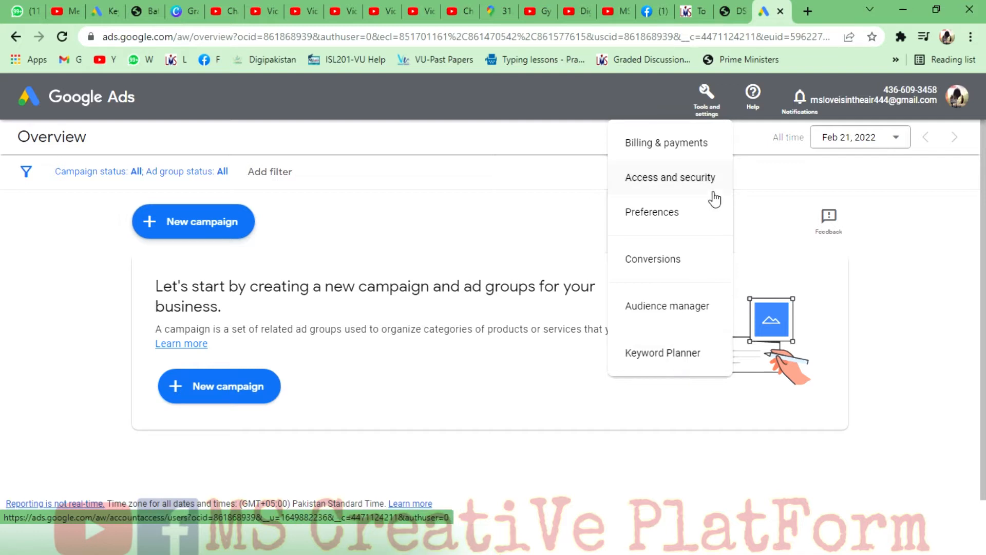
left_click(708, 103)
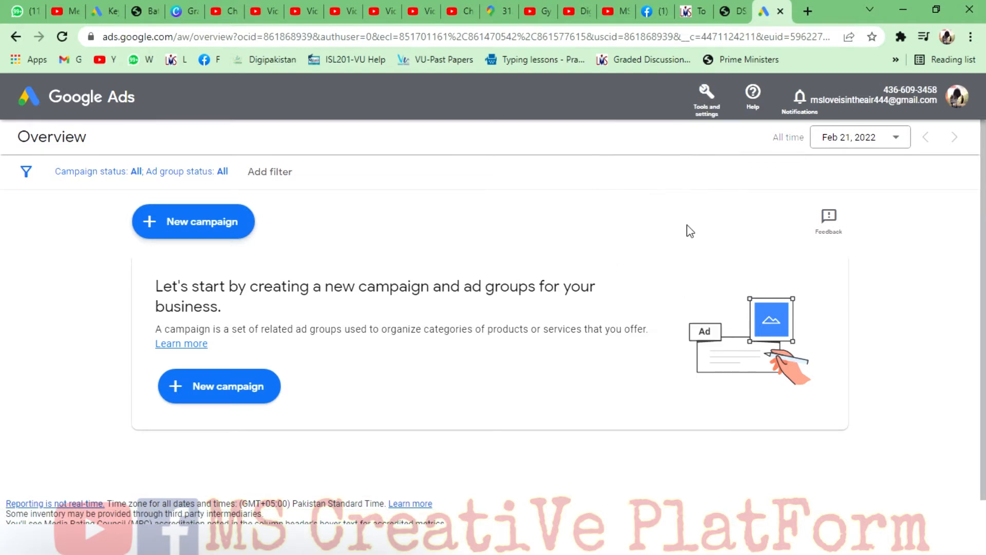
left_click(704, 117)
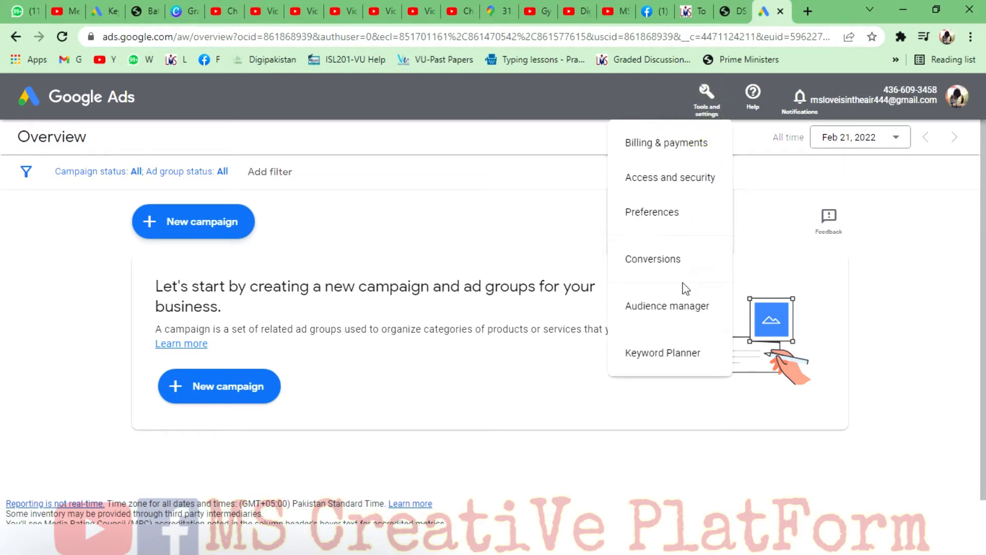
left_click(684, 354)
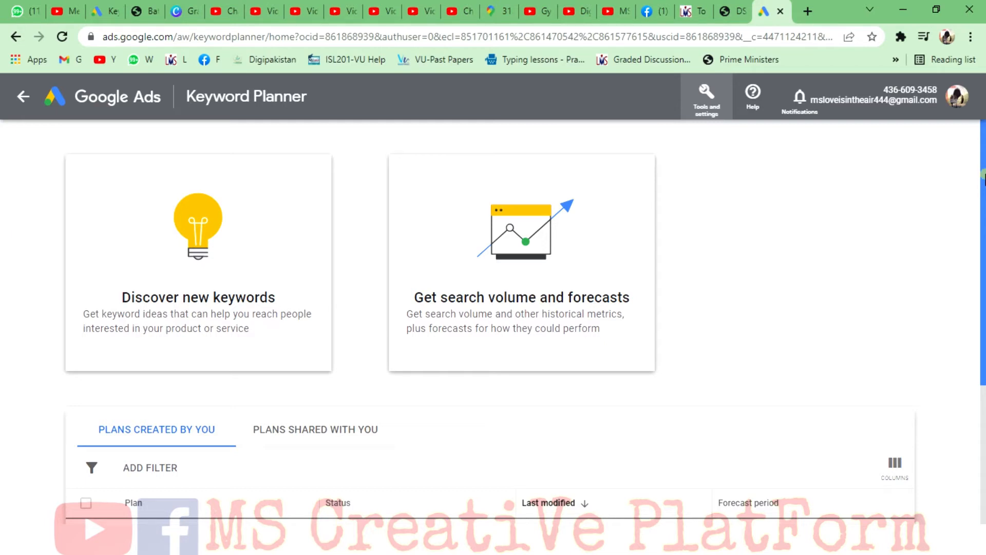
left_click_drag(985, 175, 985, 177)
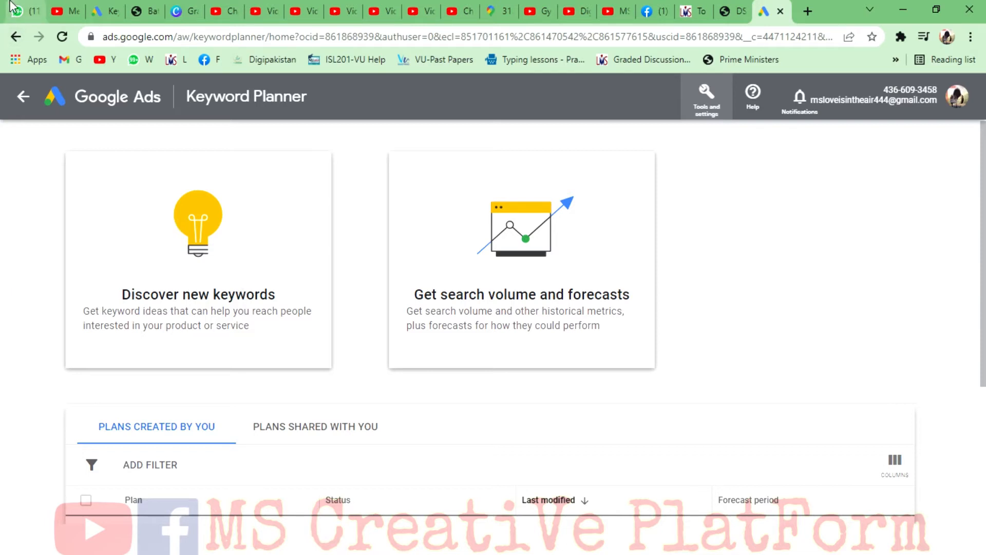
- Read the Task 1 instructions in the exercise PDF and highlight "Discover New Keywords"
left_click(732, 11)
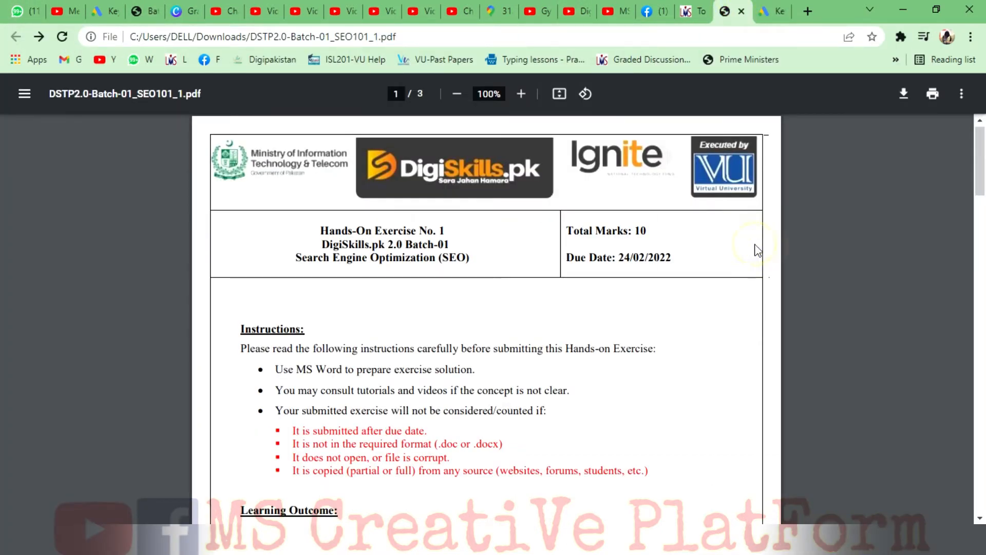
scroll(756, 250, "down", 3)
scroll(756, 251, "down", 6)
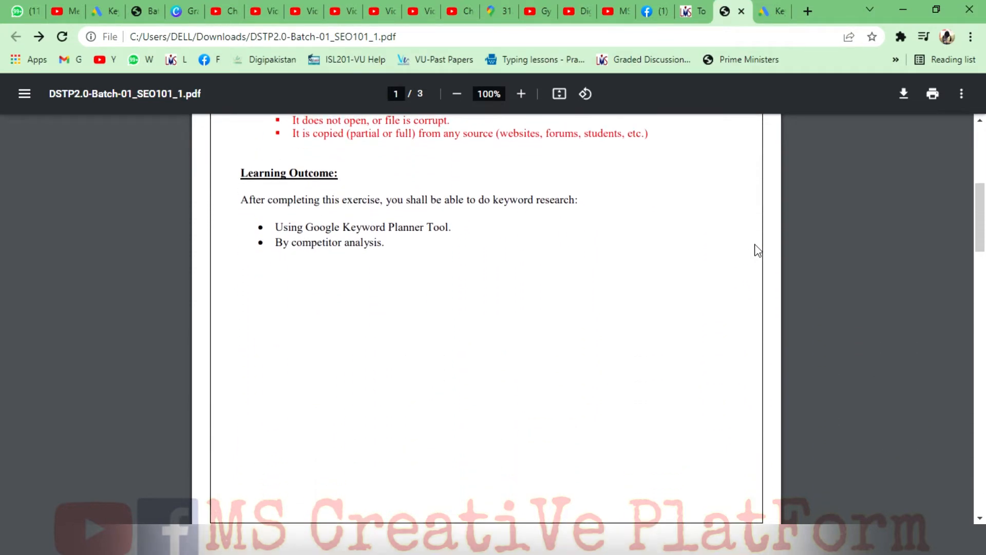
scroll(756, 250, "down", 6)
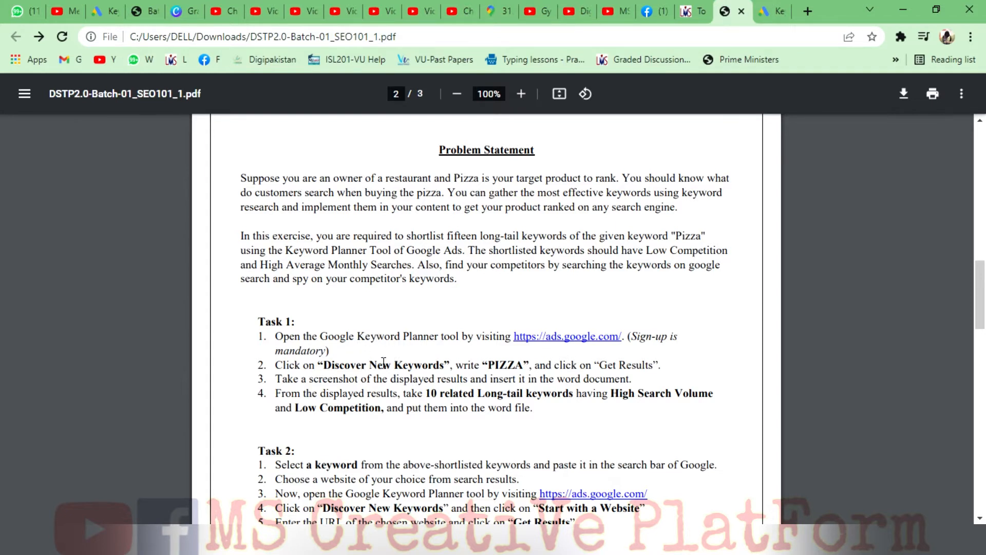
left_click_drag(323, 363, 450, 365)
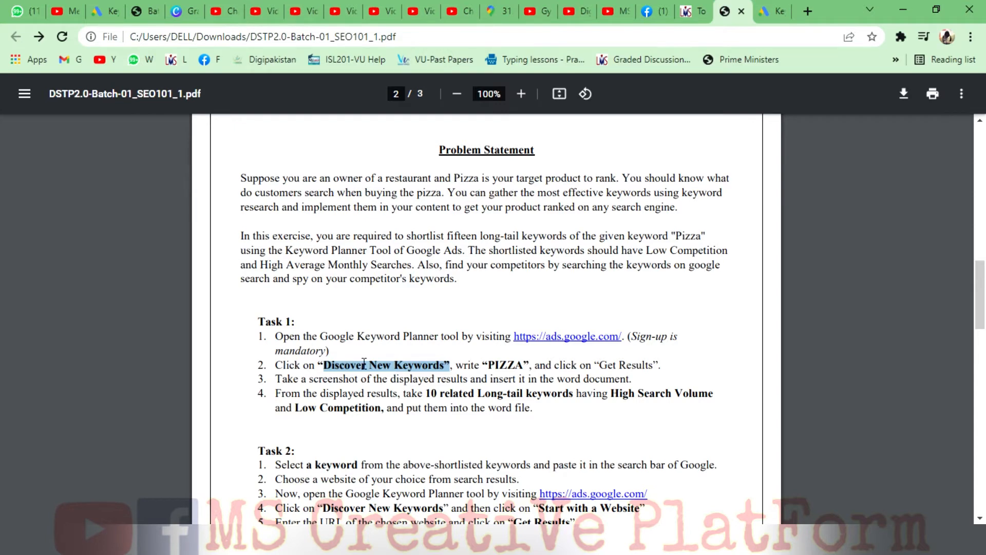
- Open the Discover new keywords form in Keyword Planner, and check in the exercise PDF which keyword Task 1 requires
left_click(772, 10)
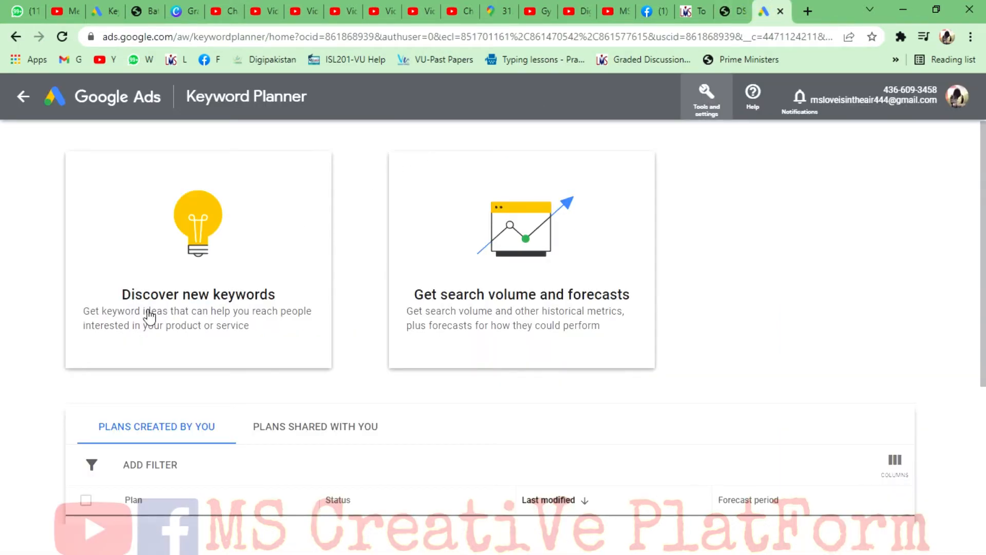
left_click(192, 312)
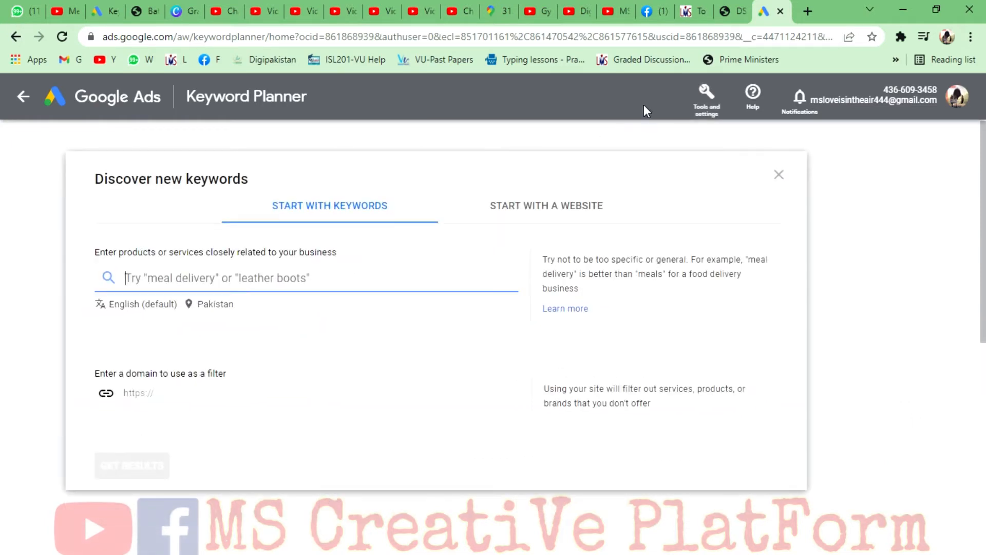
left_click(734, 11)
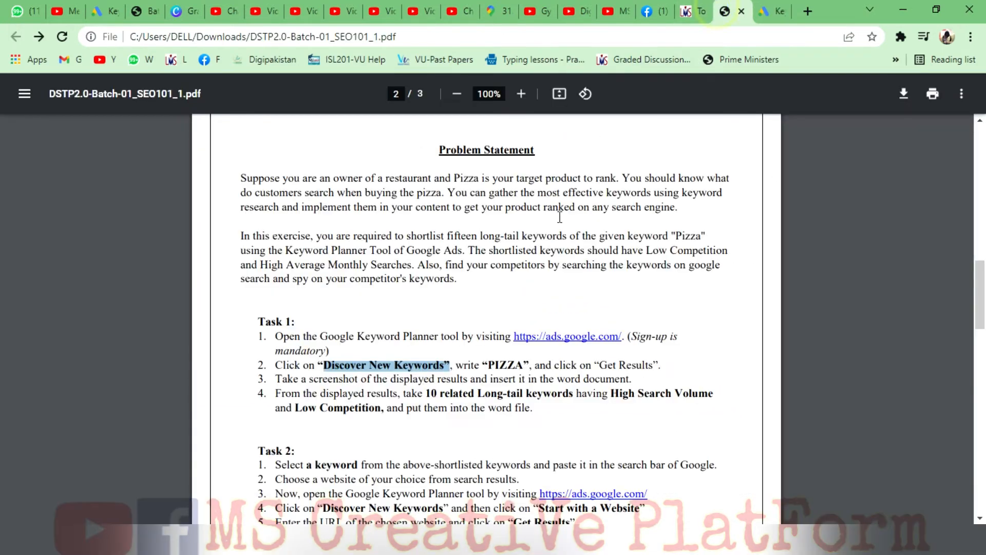
double_click(504, 365)
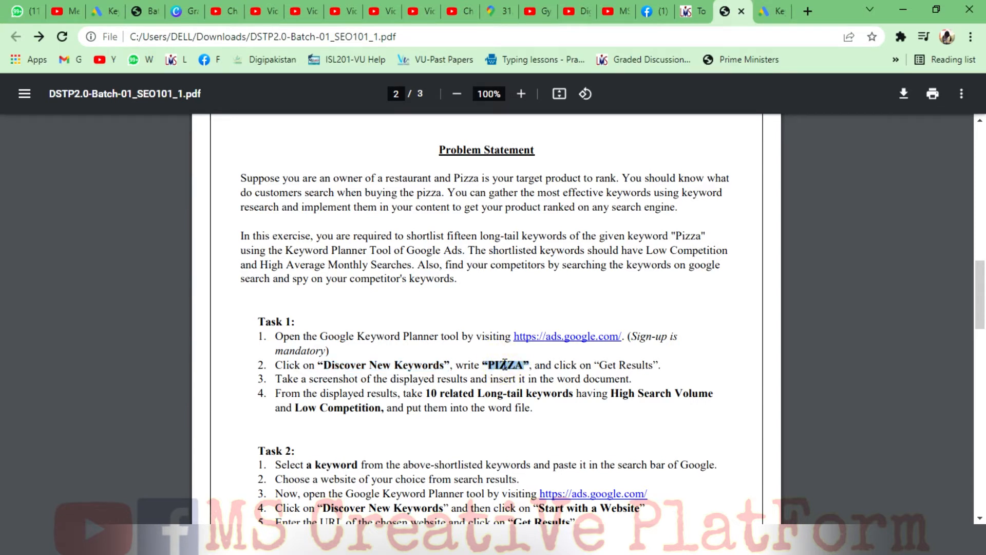
key("ctrl+d")
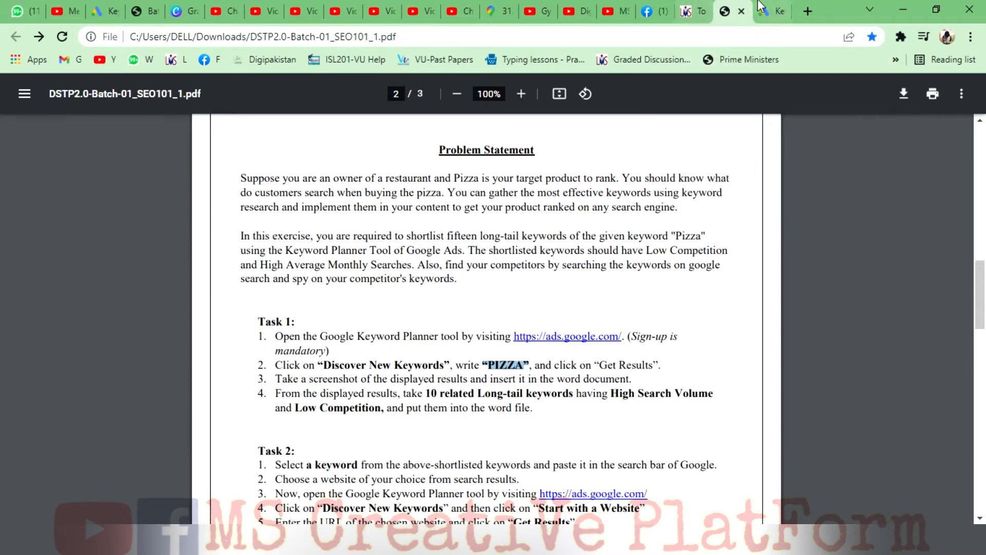
left_click(776, 8)
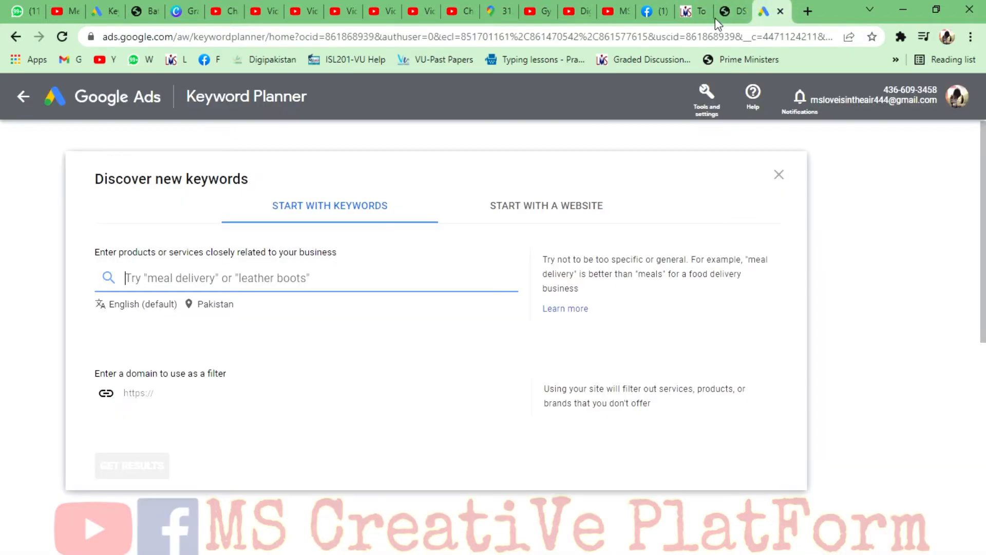
left_click(279, 274)
type("P")
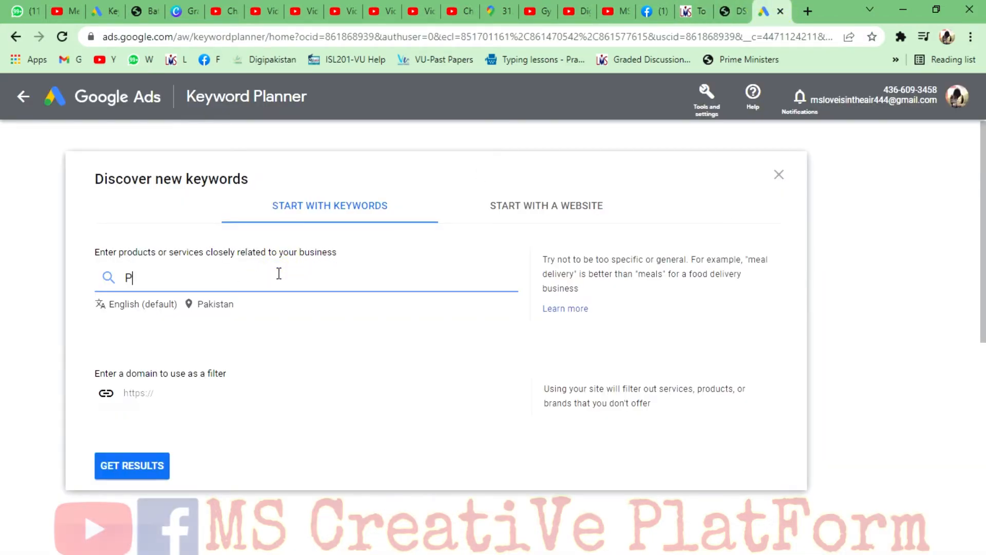
type("izza")
key("BackSpace")
key("BackSpace")
key("BackSpace")
key("BackSpace")
key("BackSpace")
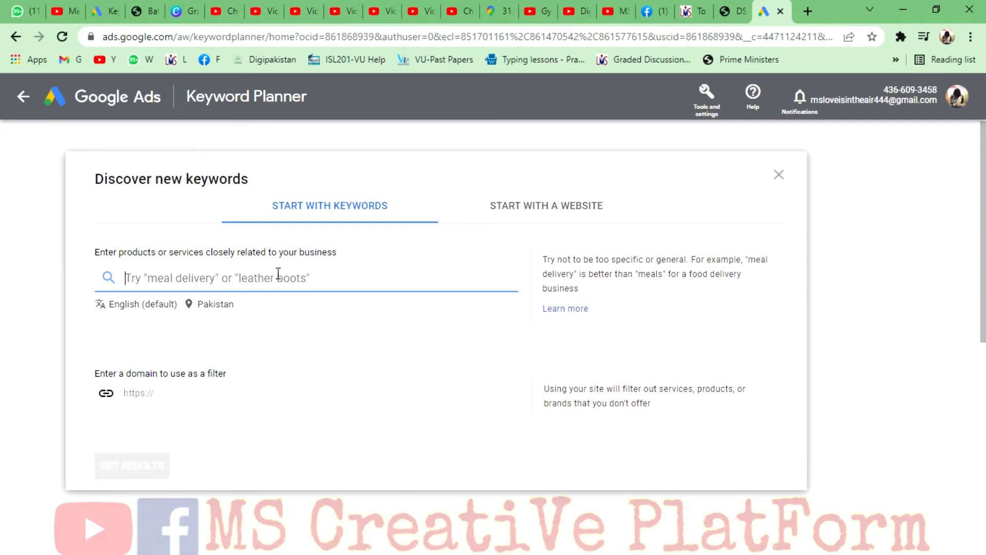
- Get keyword ideas for the two example keywords "Mobile phone" and "iphone"
type("Mo")
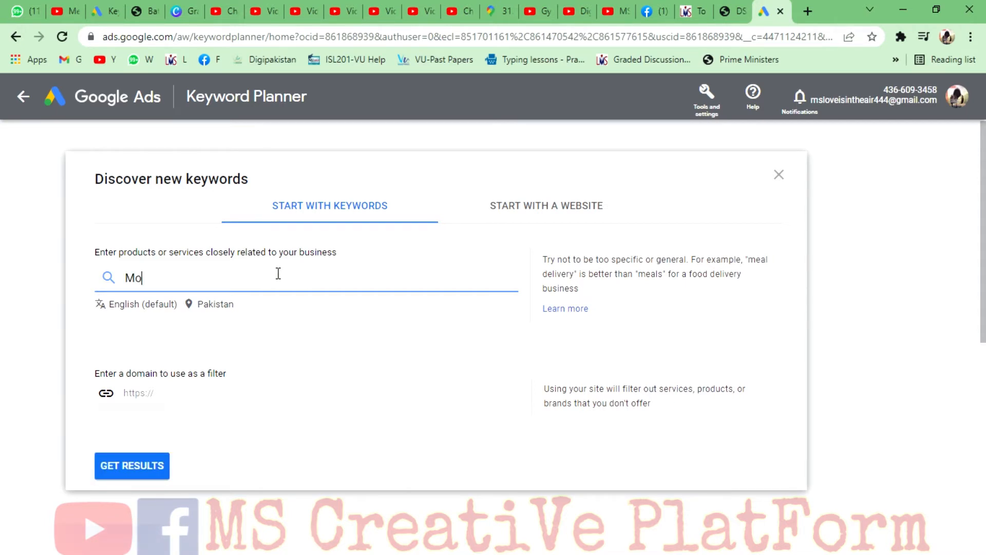
type("bile phone")
left_click(247, 340)
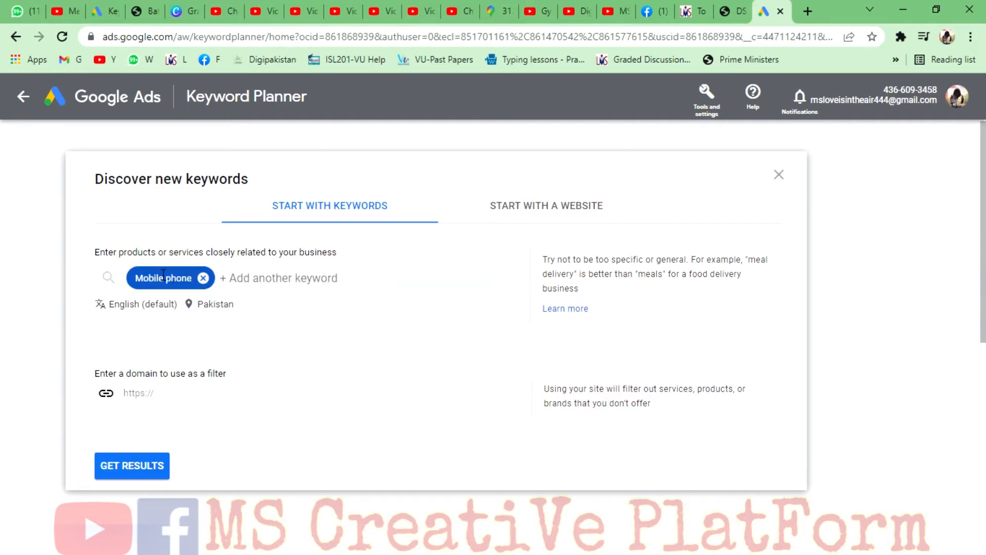
left_click(244, 278)
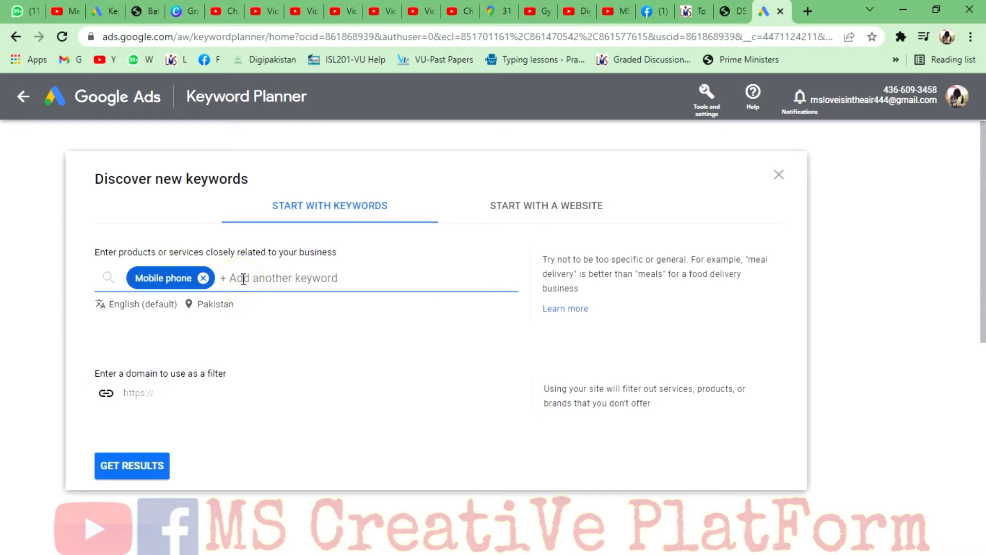
type("iphon")
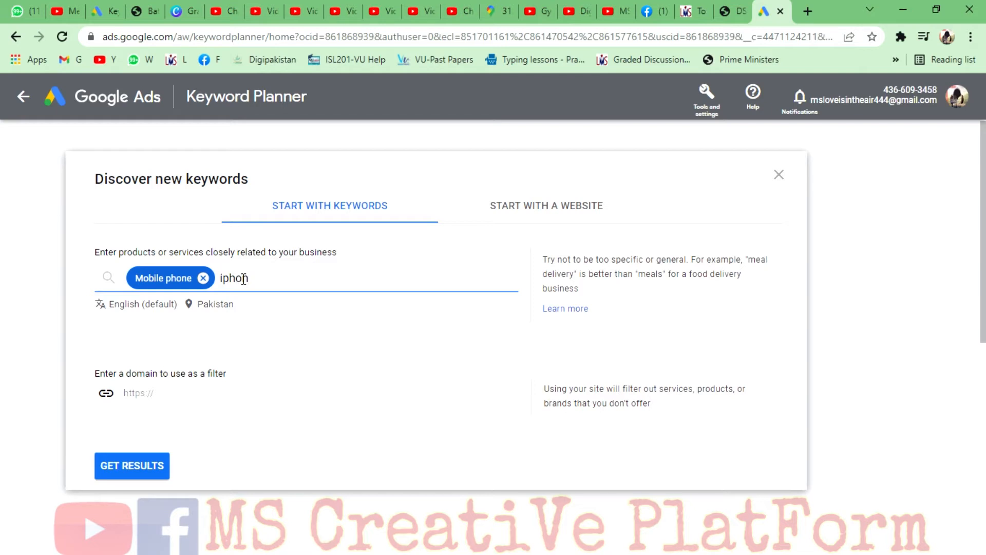
type("e")
left_click(252, 333)
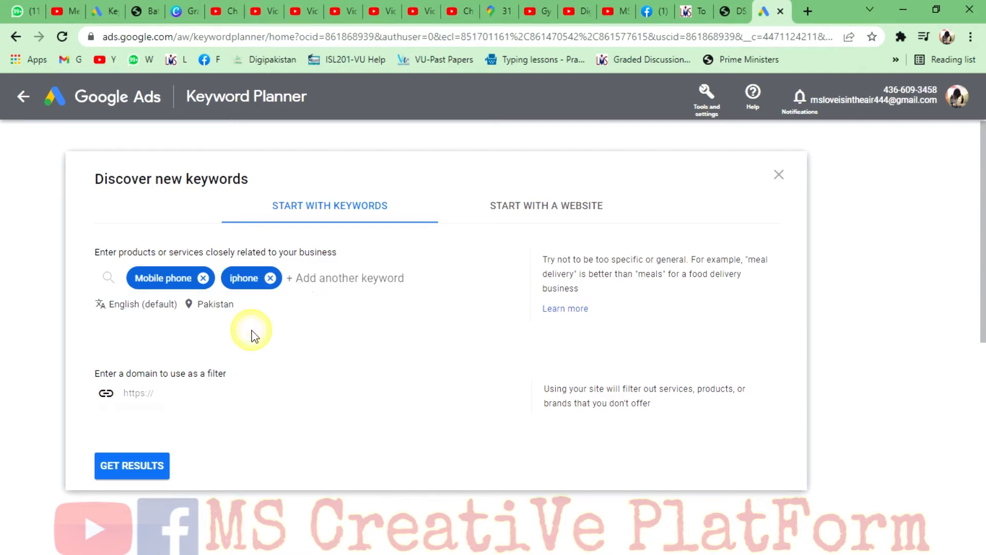
left_click(153, 465)
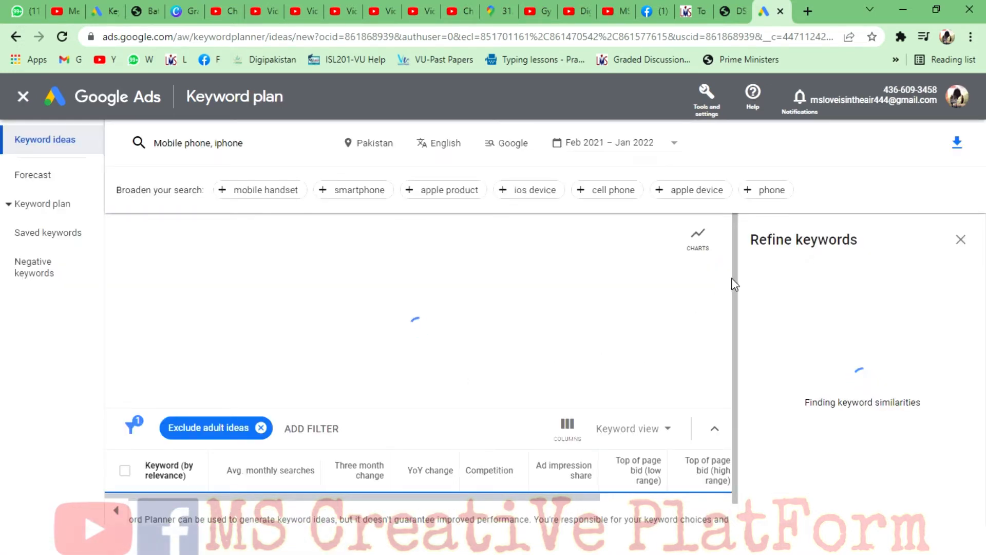
- Look through the keyword ideas and review the location, keeping Google as the search network and the last 12 months as the date range
scroll(459, 314, "down", 5)
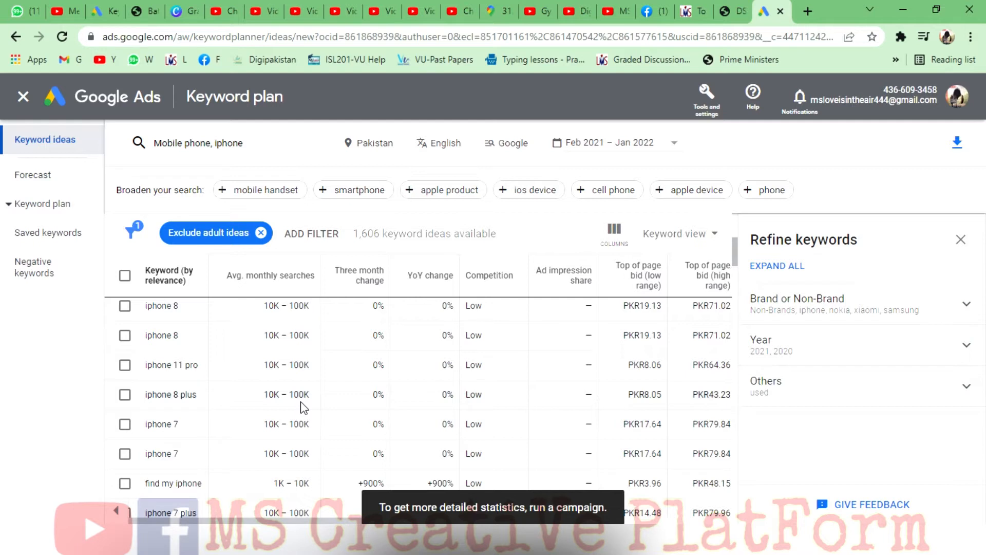
left_click(399, 146)
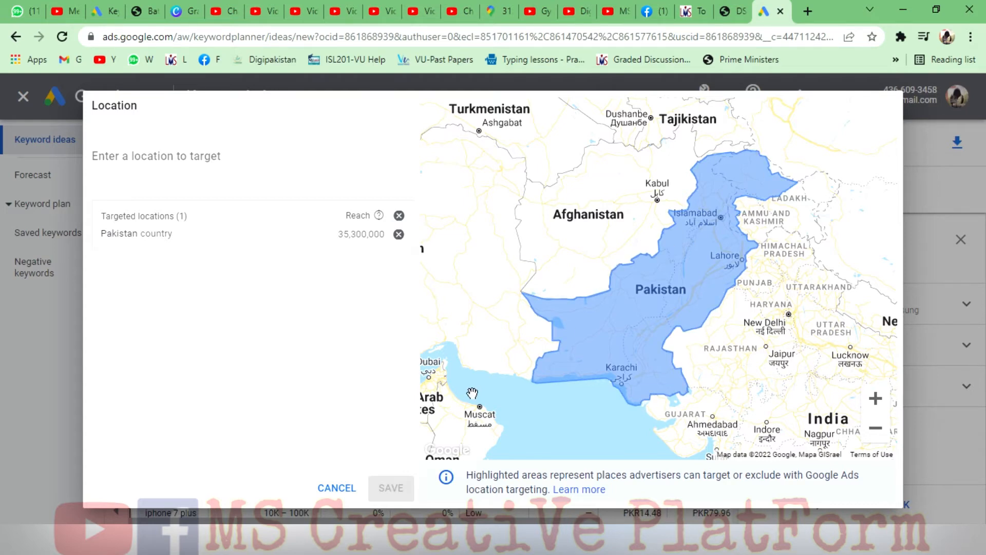
left_click(337, 488)
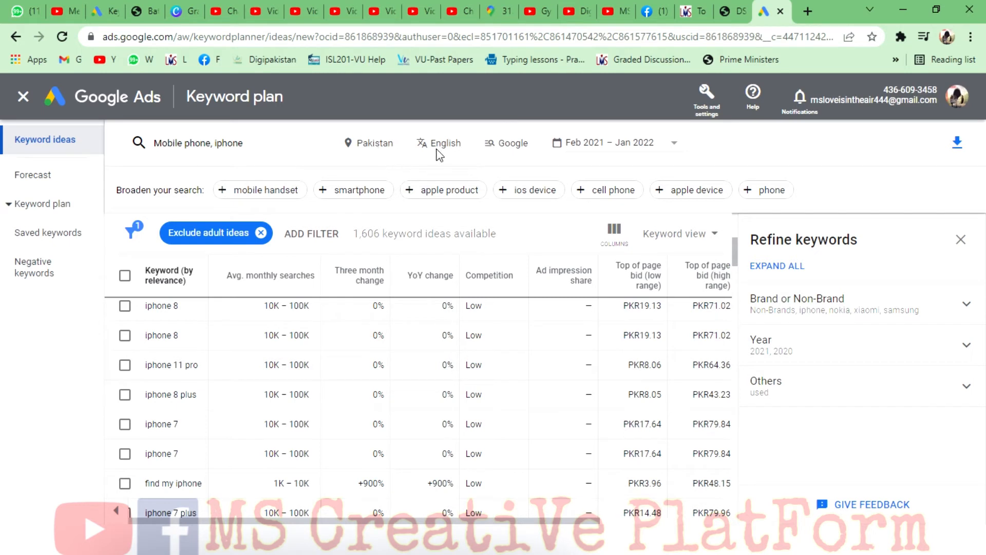
left_click(519, 147)
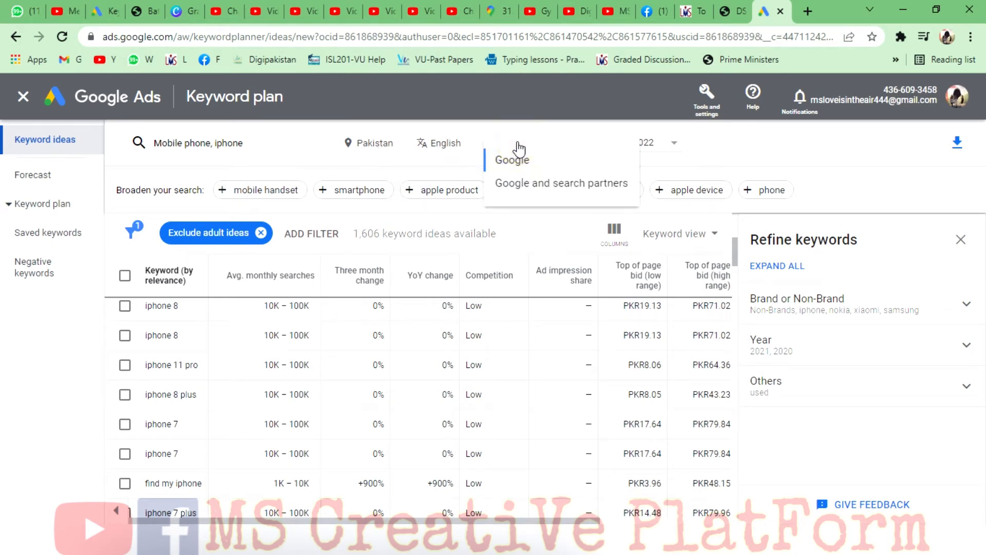
left_click(517, 160)
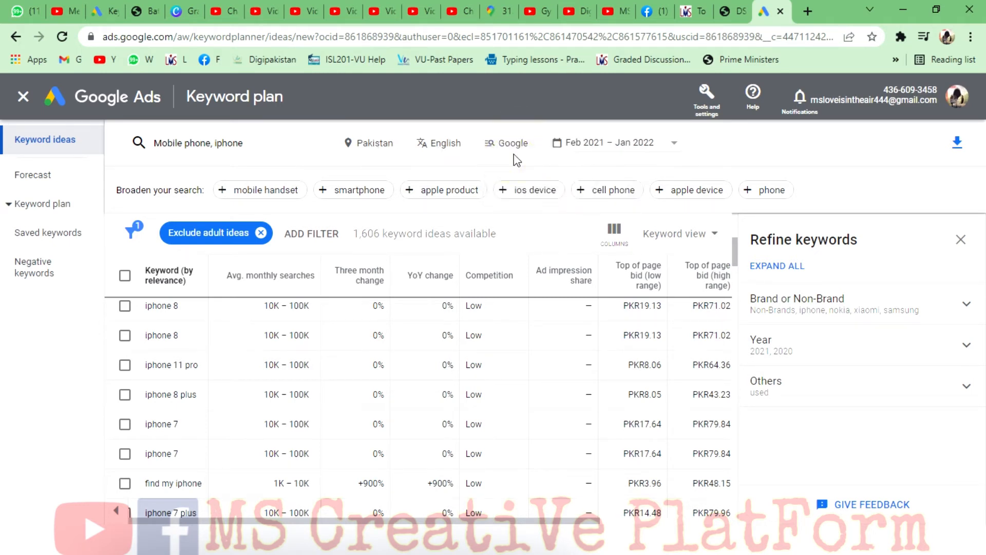
left_click(641, 149)
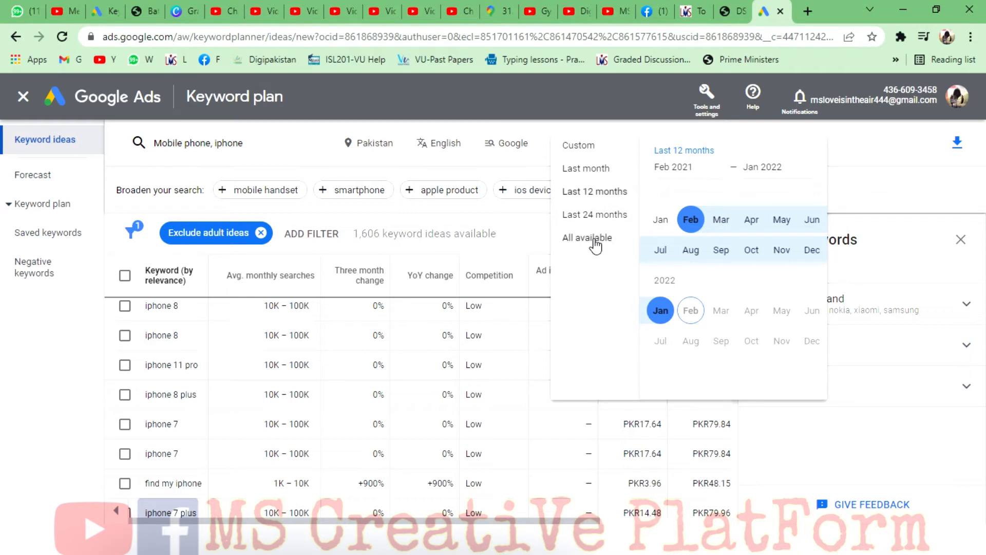
left_click(596, 193)
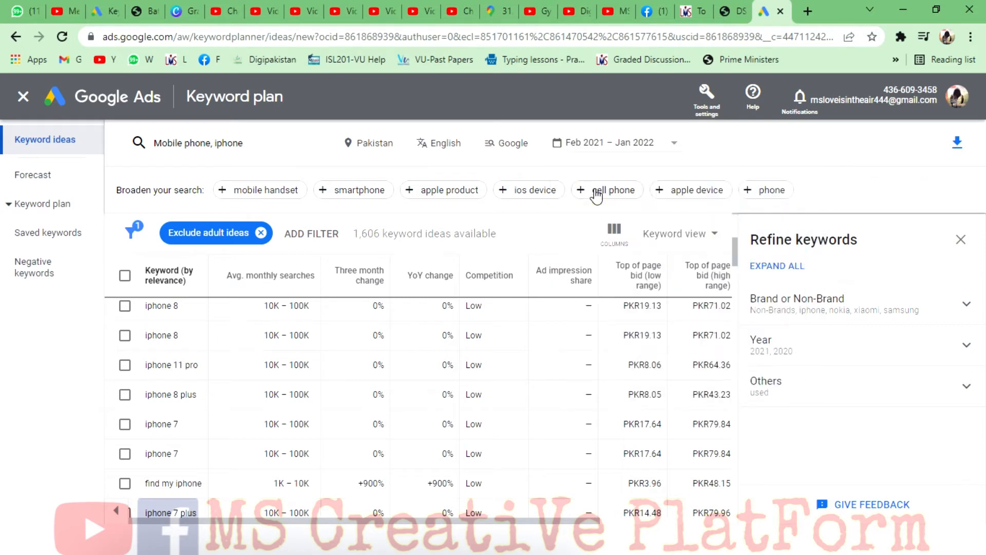
- Close the Refine keywords panel and remove "Mobile phone" and "iphone" from the keyword search
left_click(960, 239)
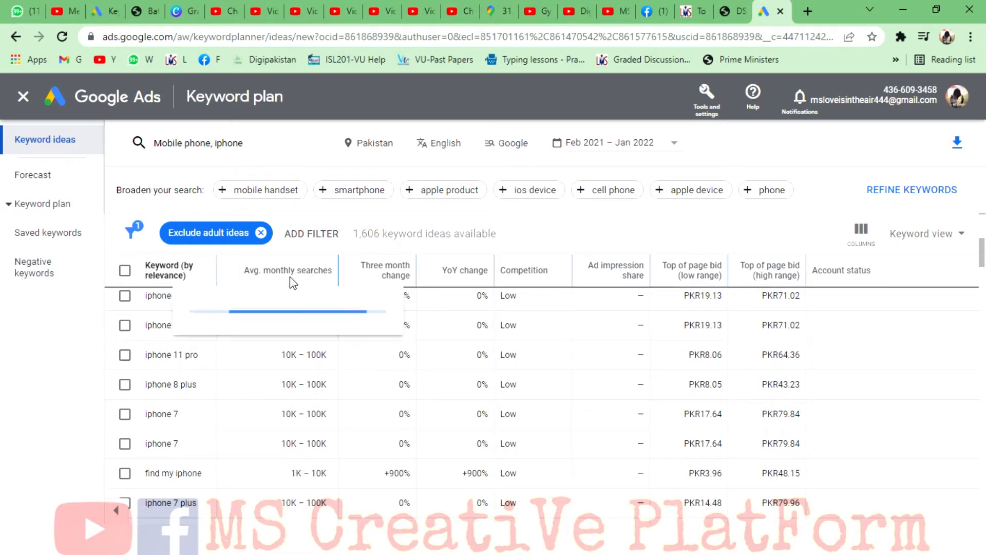
mouse_move(275, 282)
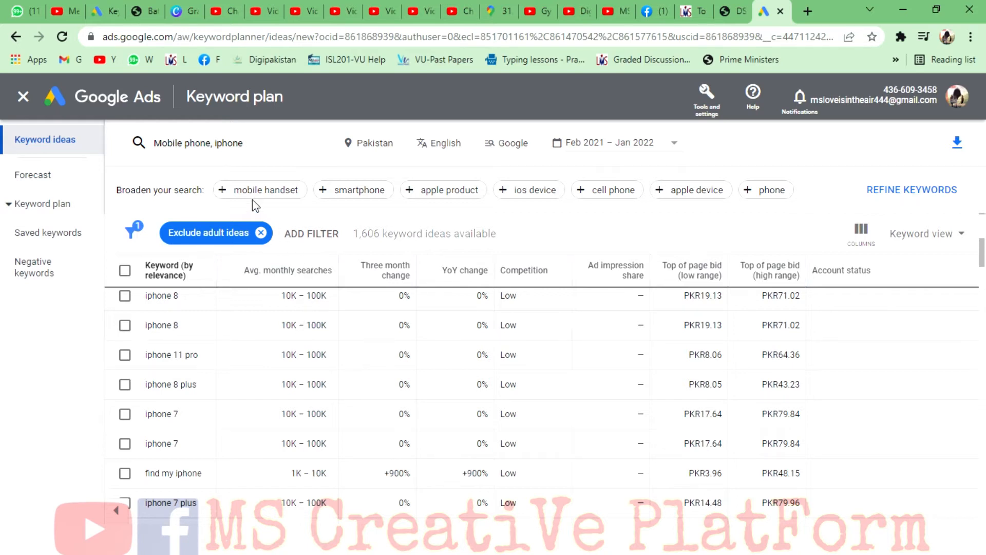
left_click(245, 148)
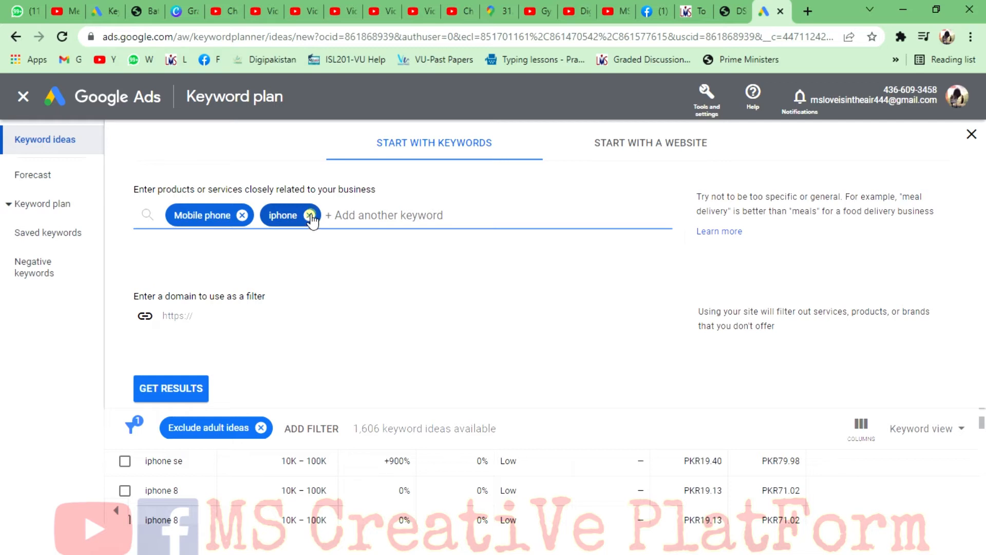
left_click(310, 215)
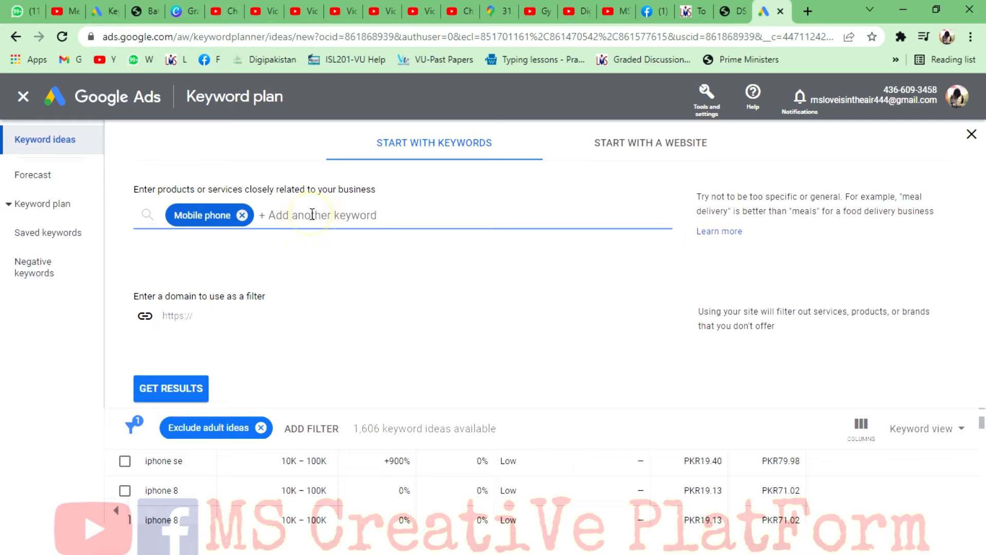
left_click(242, 215)
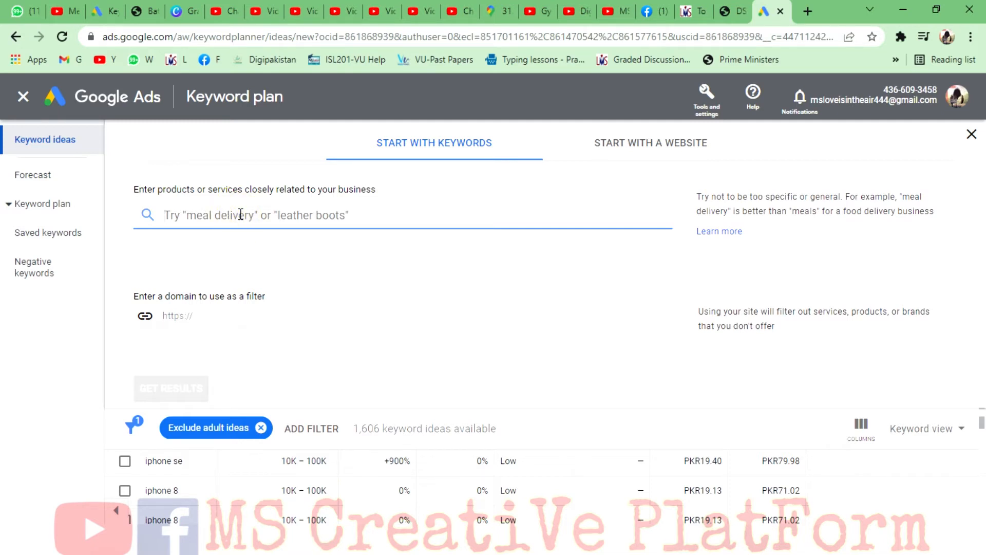
type("mobile p")
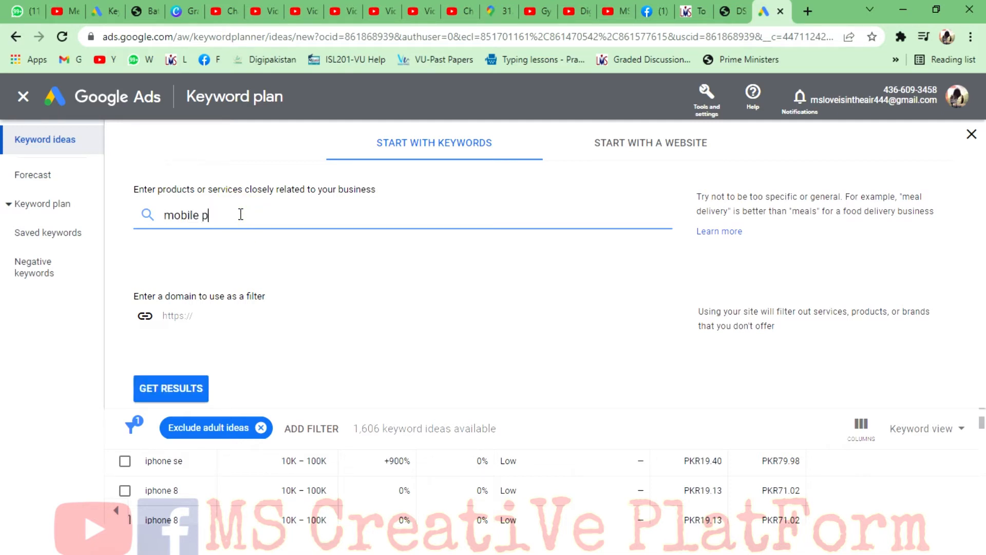
type("hone")
left_click(252, 250)
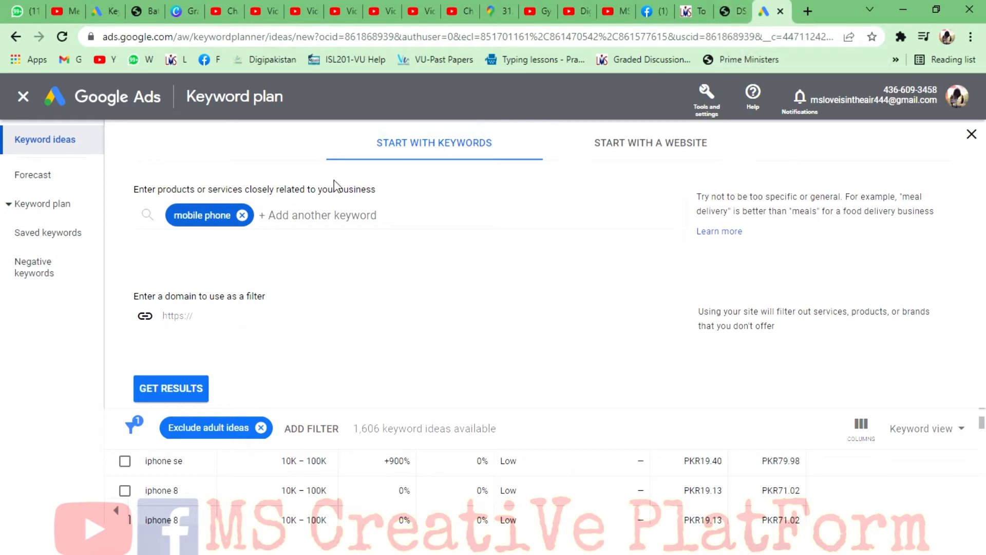
left_click(258, 217)
type("w")
key("BackSpace")
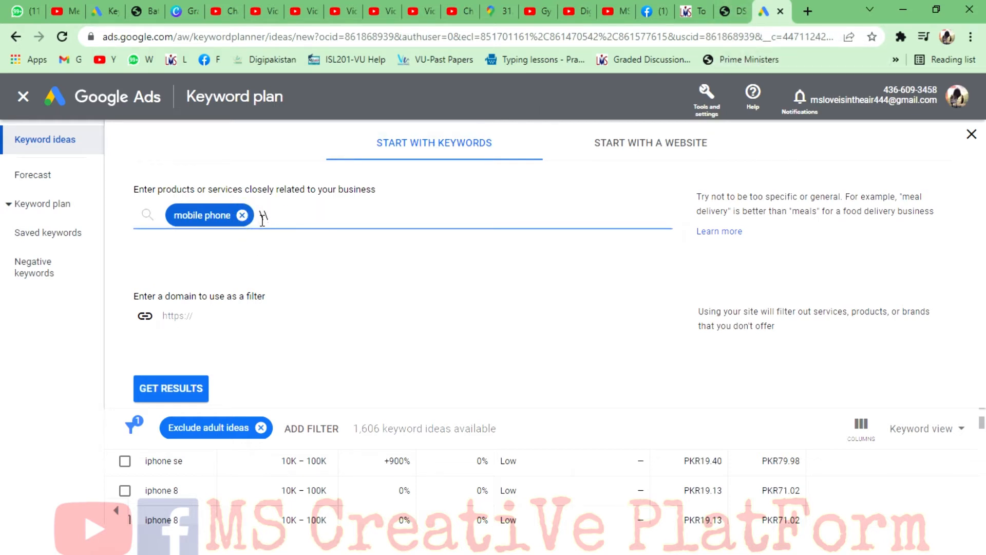
key("BackSpace")
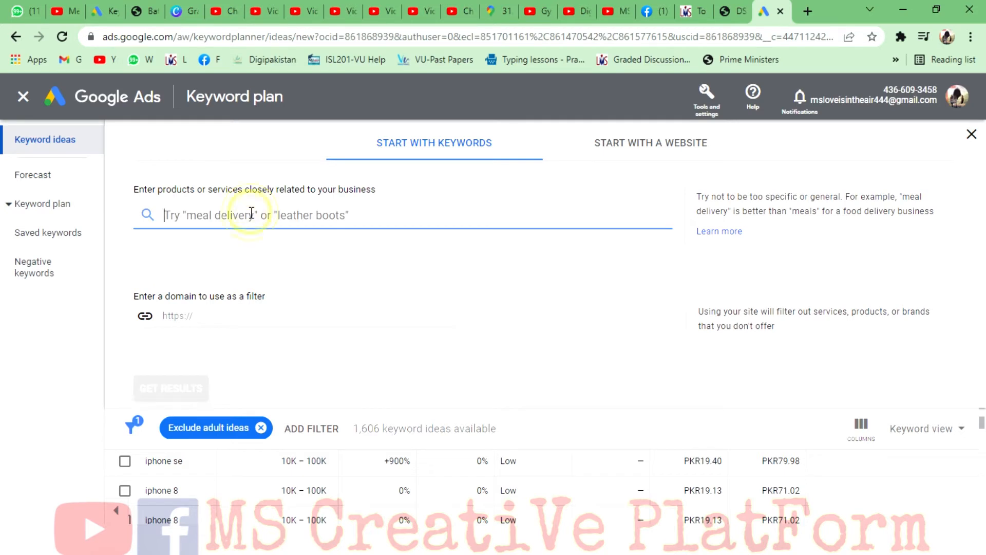
- Get keyword ideas for the keyword "Pizza" and return to the start of the results list
type("Piz")
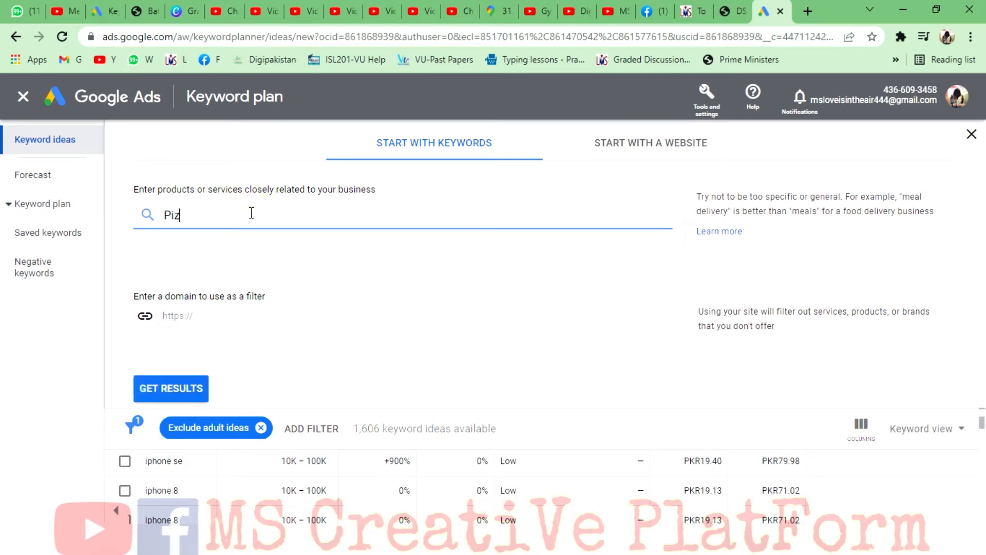
type("za")
left_click(258, 250)
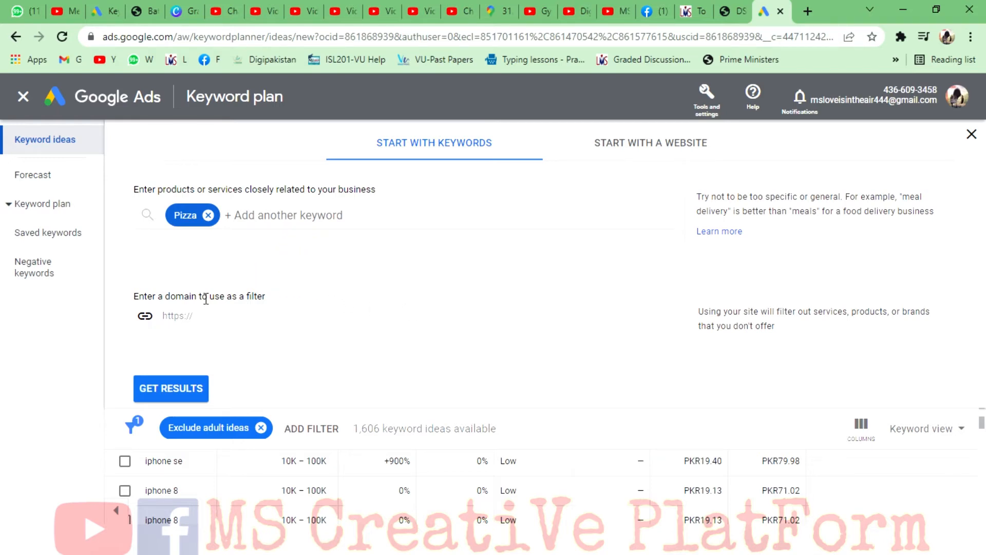
left_click(184, 386)
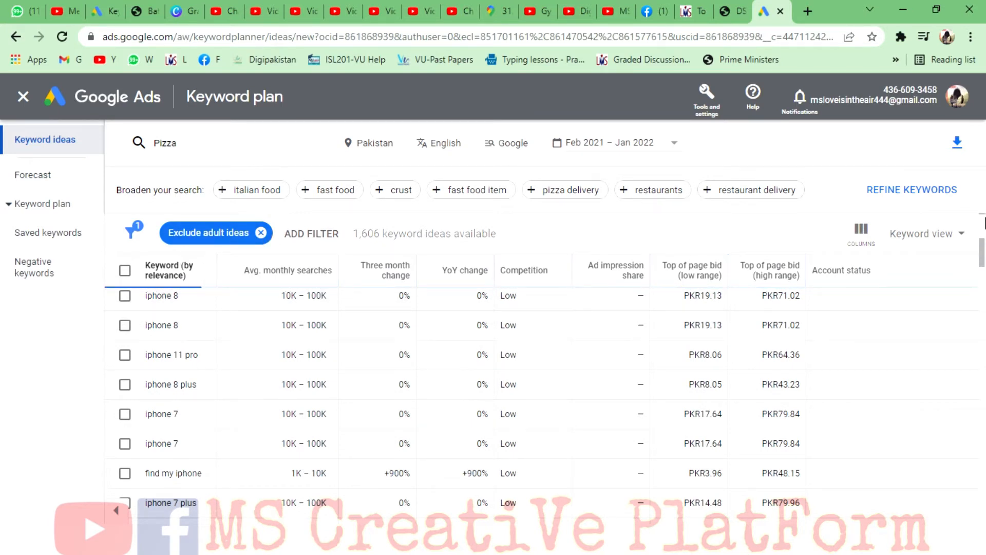
mouse_move(983, 252)
left_mouse_down()
mouse_move(983, 219)
mouse_move(983, 233)
left_mouse_up()
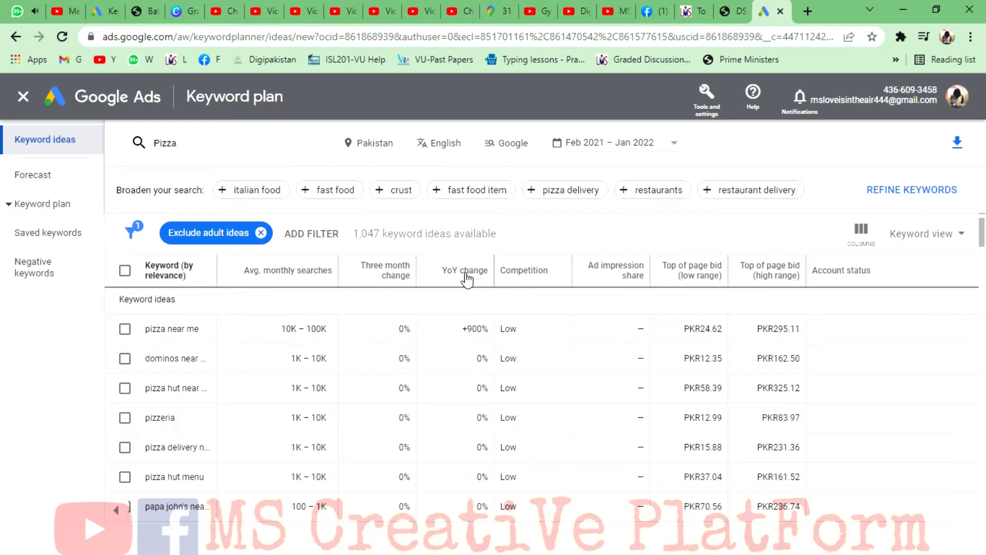
- Review the search volume and competition of the pizza keyword ideas, and check the Task 1 instructions in the exercise PDF
mouse_move(513, 339)
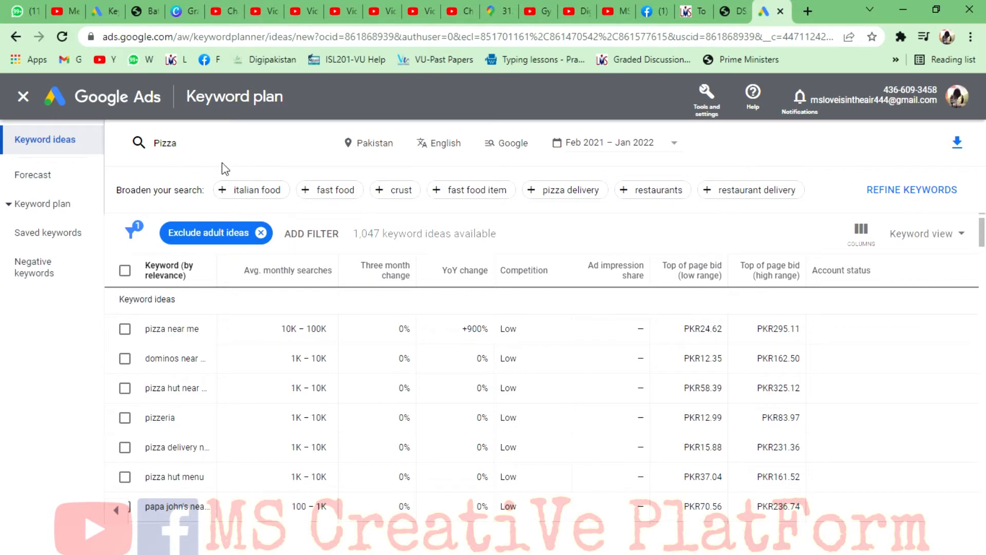
left_click(734, 11)
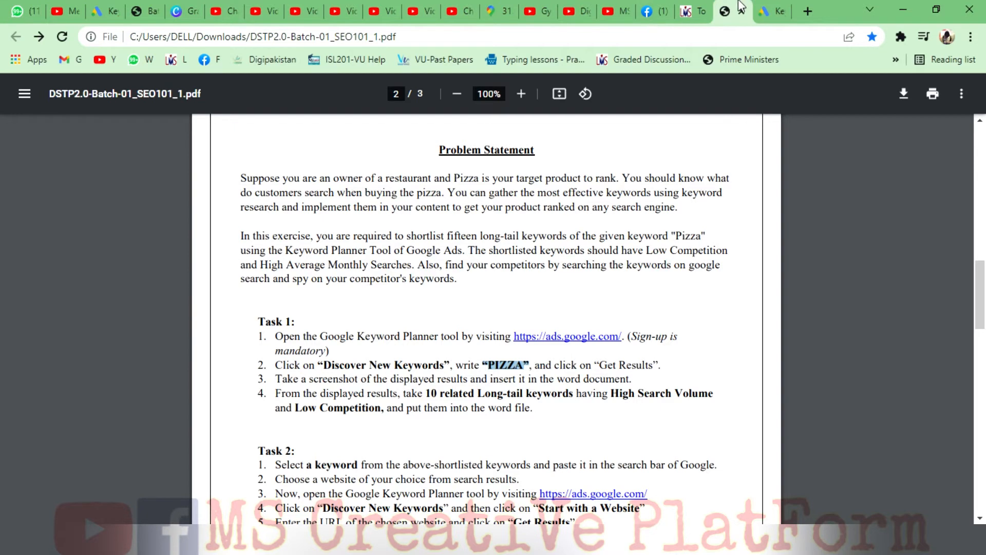
left_click(765, 11)
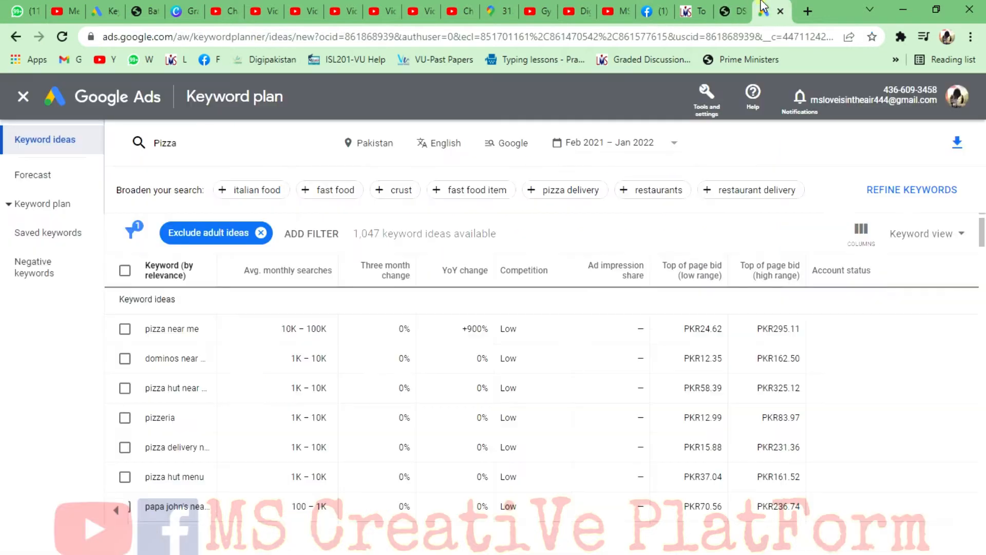
- Switch to a blank Word document and enter the title "SEO Assignment No 1"
left_click(807, 11)
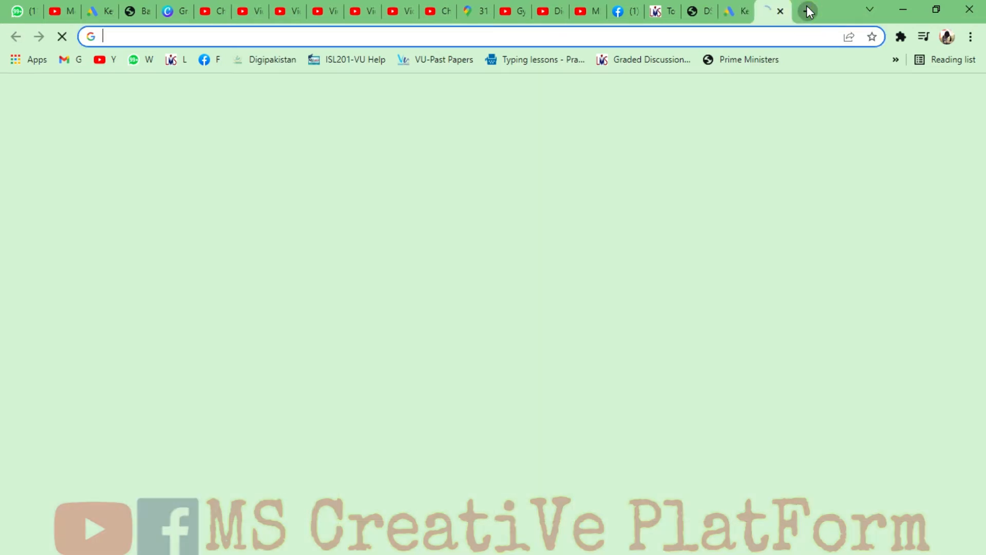
left_click(766, 30)
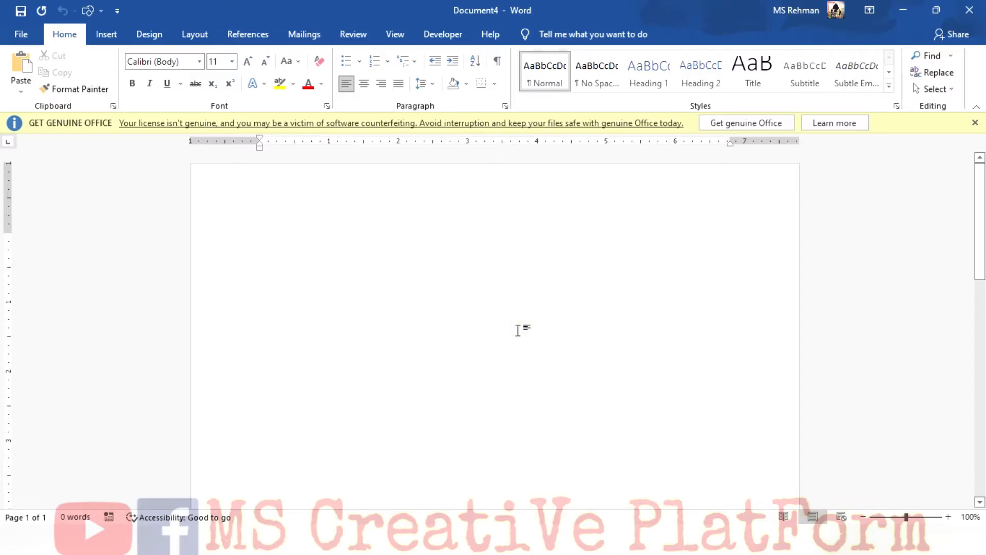
type("SEO")
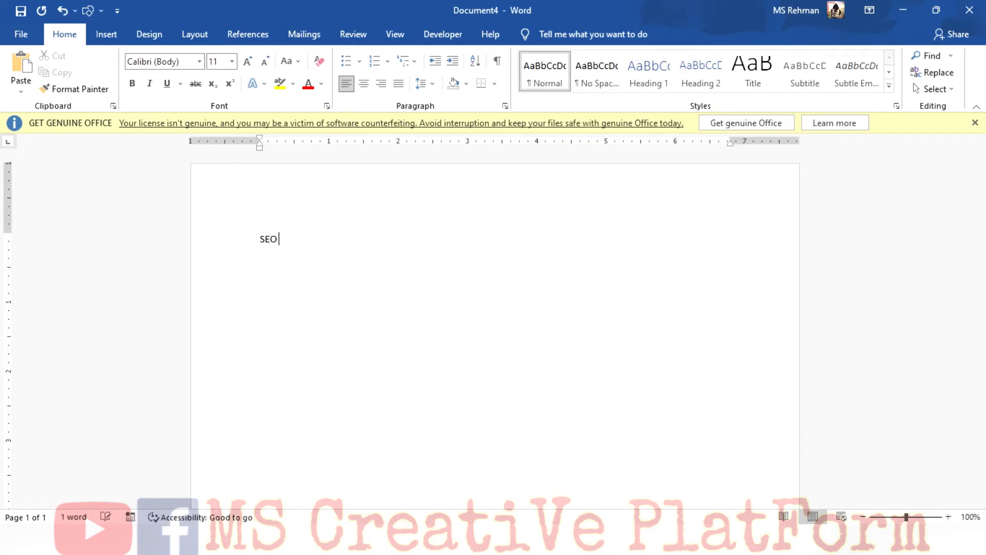
type(" Assig")
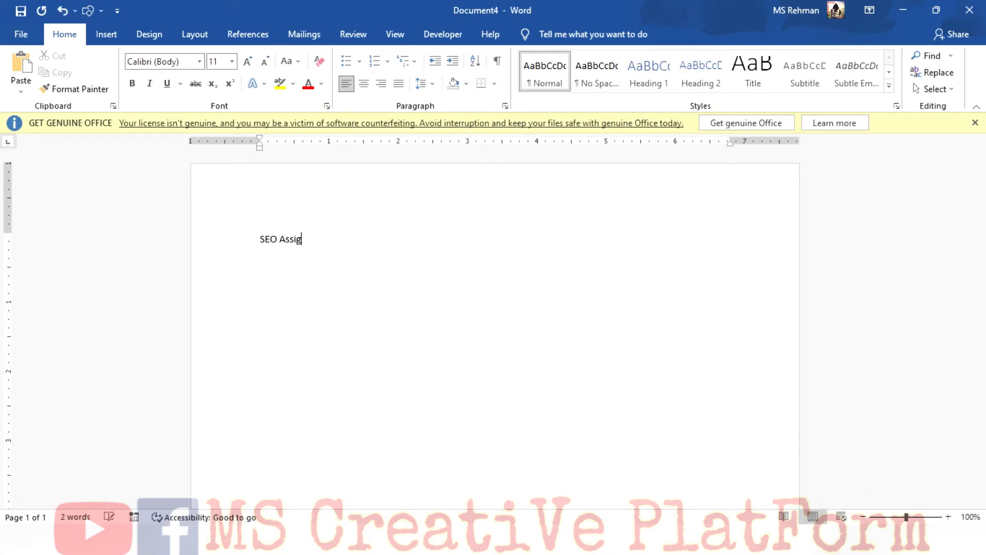
type("nment No 1")
- Format the title as bold, underlined 24 pt Times New Roman and center it on the page
key("ctrl+a")
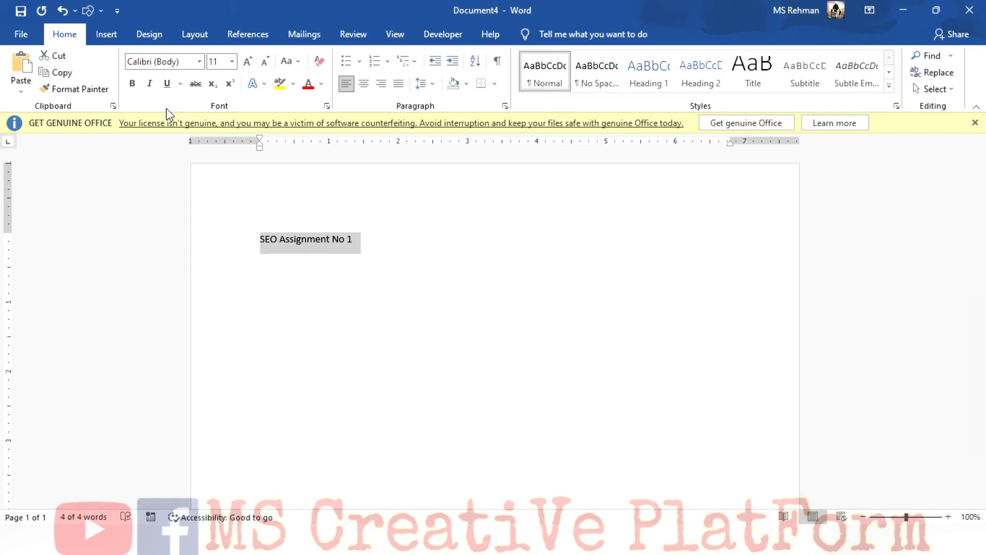
left_click(199, 61)
left_click(185, 149)
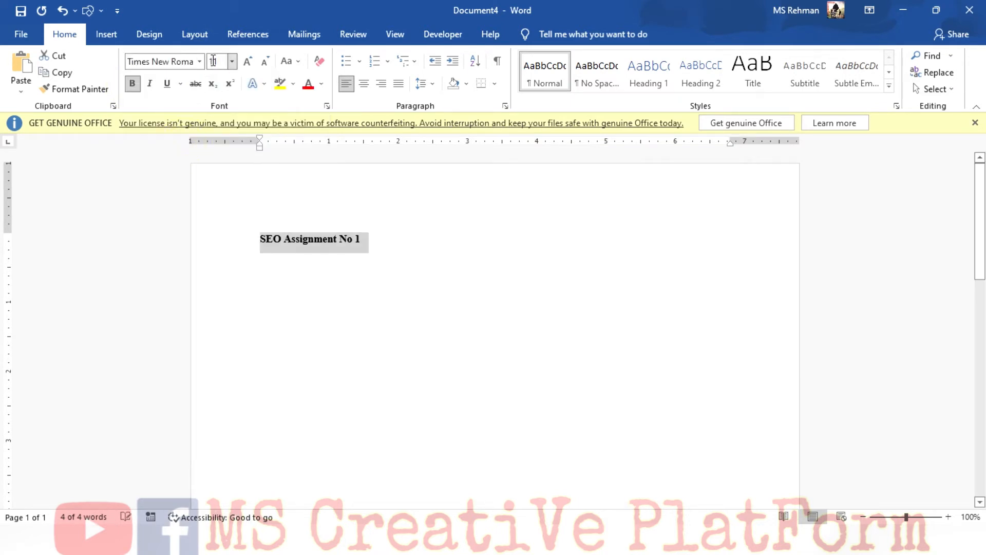
left_click(246, 64)
left_click(246, 64)
left_click(246, 64)
left_click(246, 64)
left_click(246, 64)
left_click(246, 63)
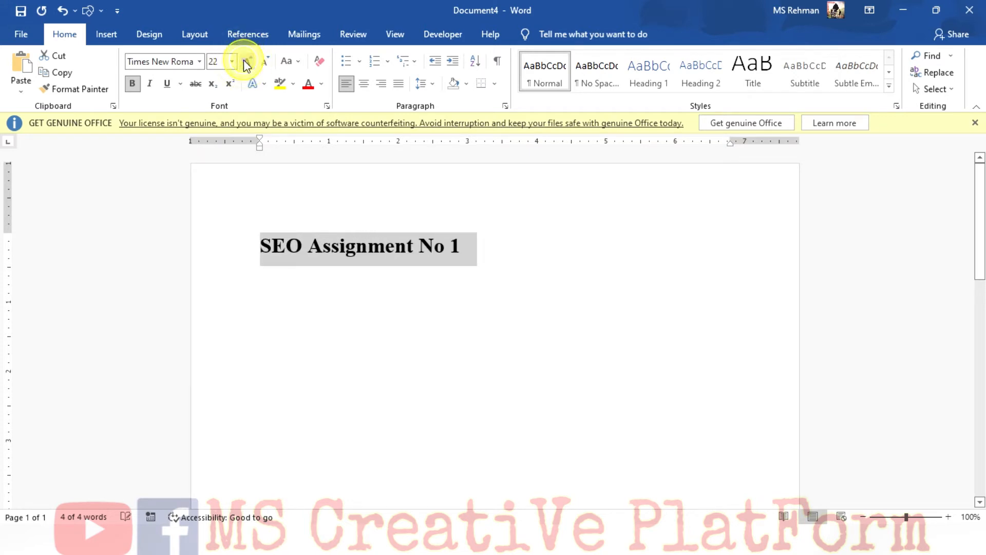
left_click(246, 64)
left_click(365, 83)
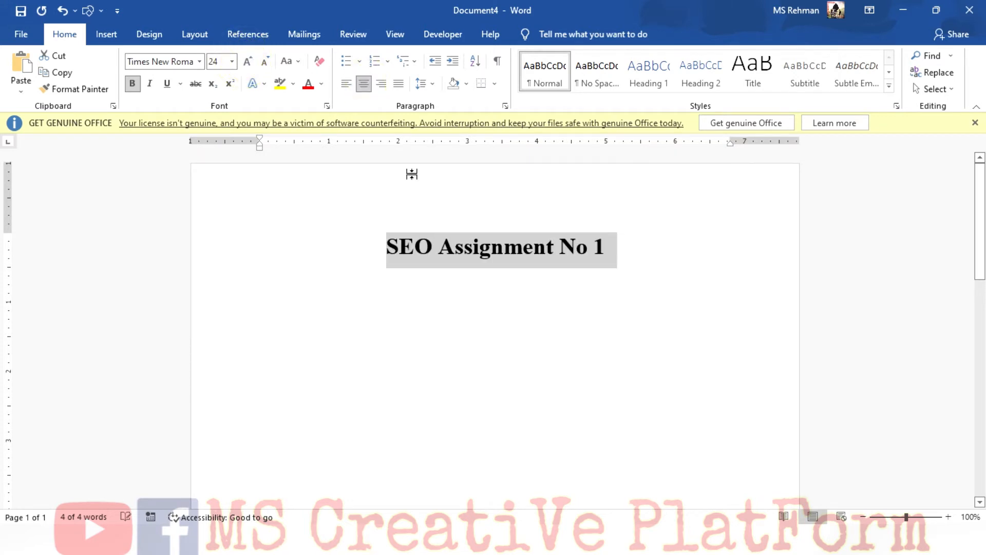
left_click(167, 84)
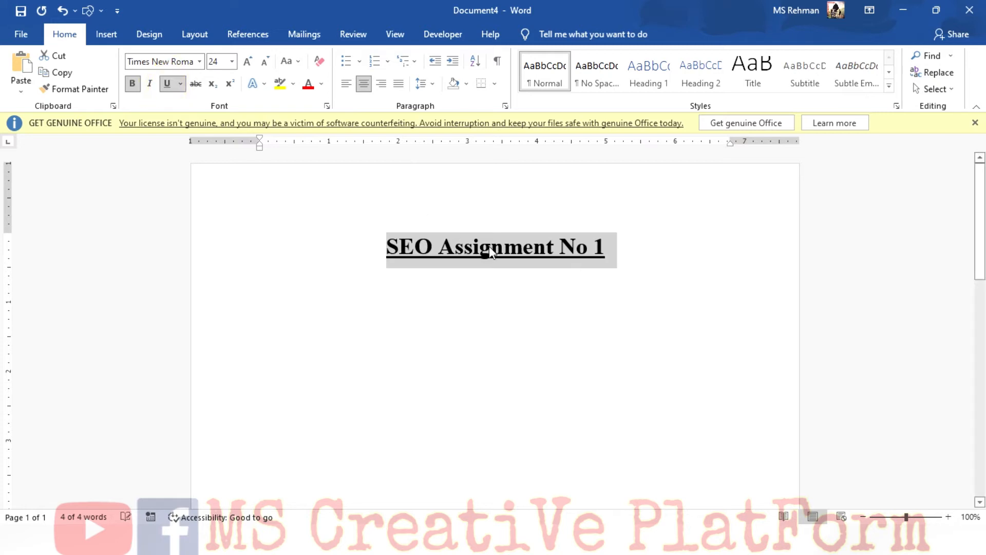
- Start a left-aligned, non-bold 12 pt line below the title and enter "Question :" on it
left_click(632, 259)
key("Return")
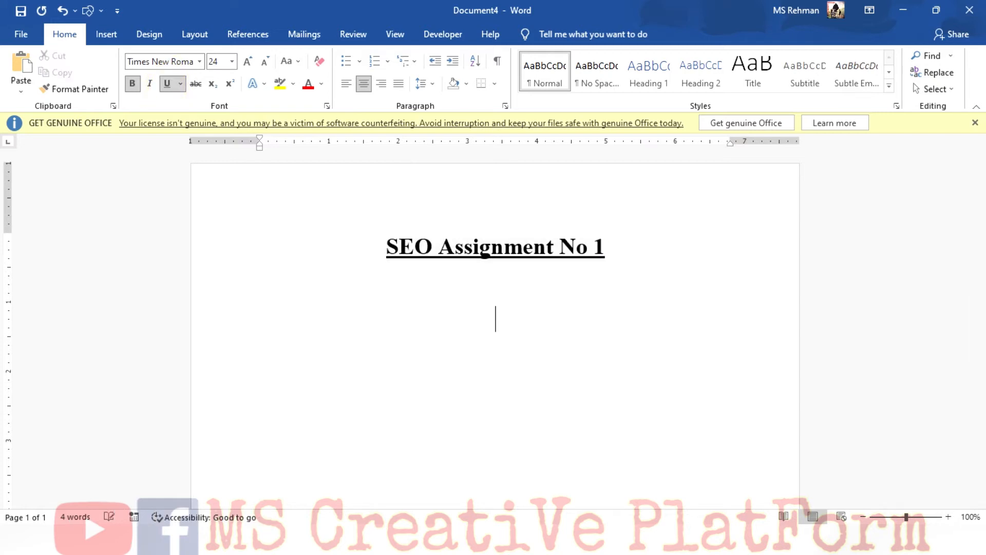
left_click(263, 63)
left_click(263, 62)
left_click(263, 63)
left_click(263, 63)
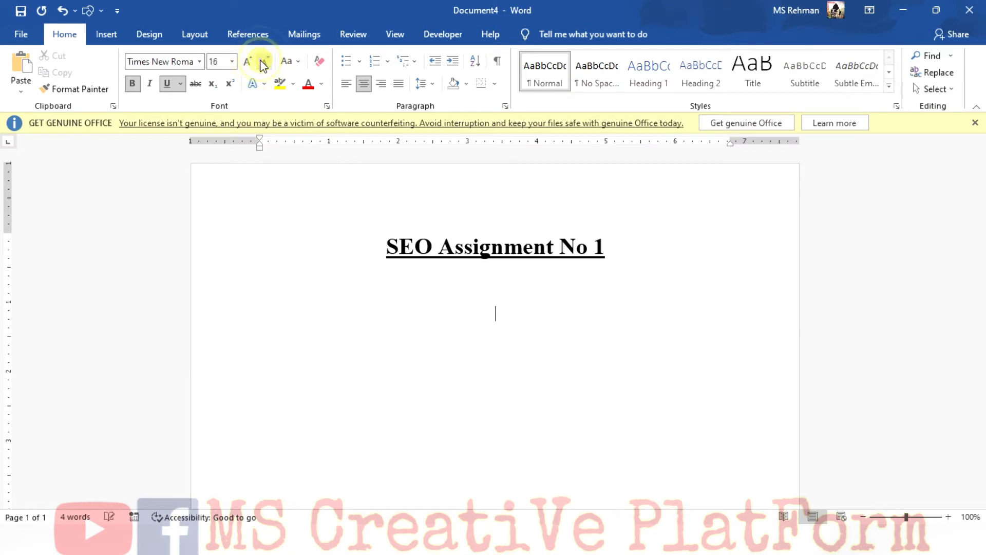
left_click(263, 63)
left_click(263, 63)
left_click(132, 83)
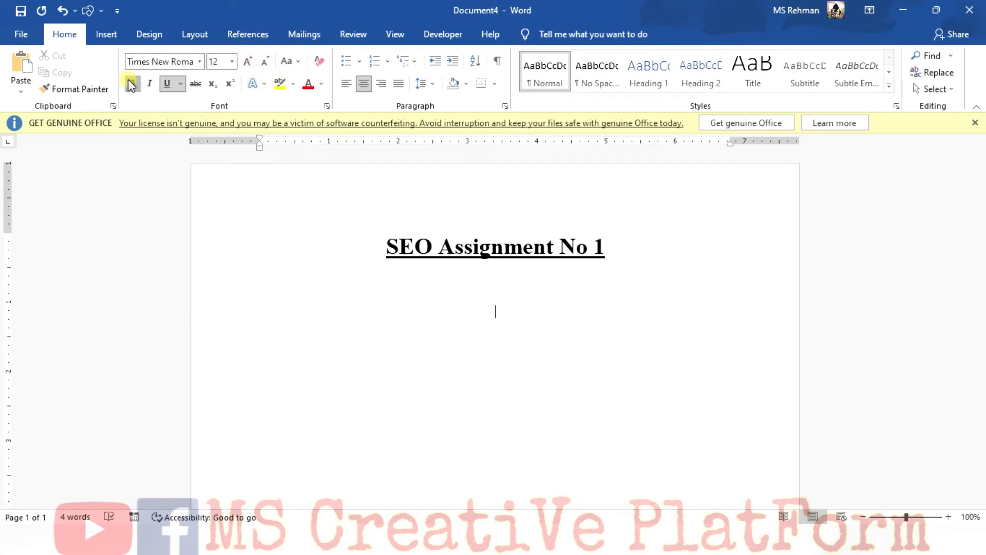
left_click(346, 85)
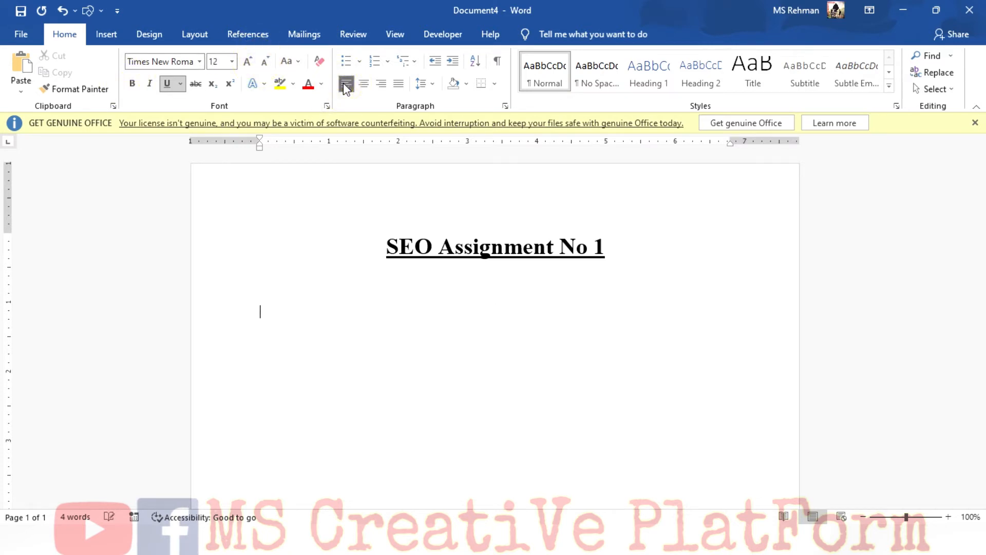
type("Question :")
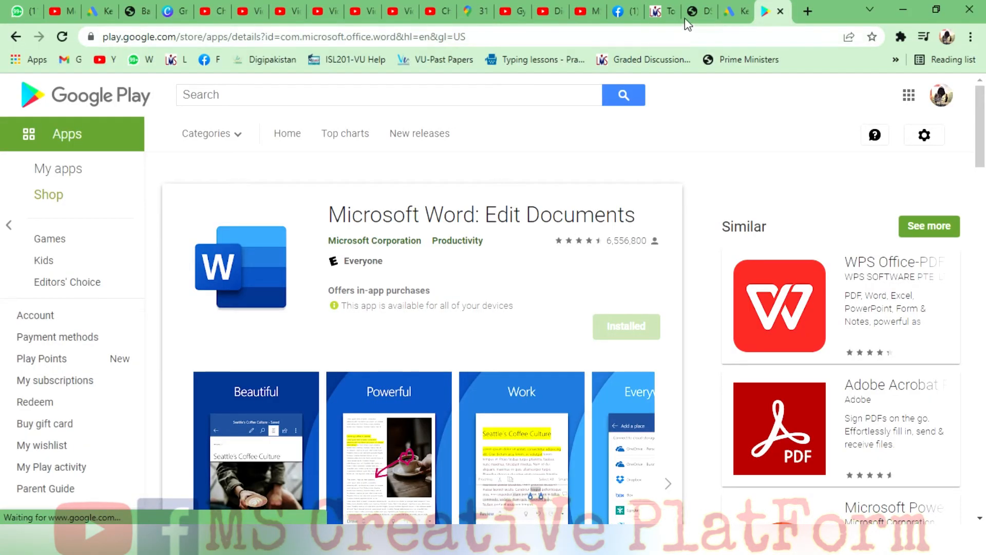
- Copy both Problem Statement paragraphs from the exercise PDF and paste them after "Question :" in the Word document, adding a new line below
left_click(685, 18)
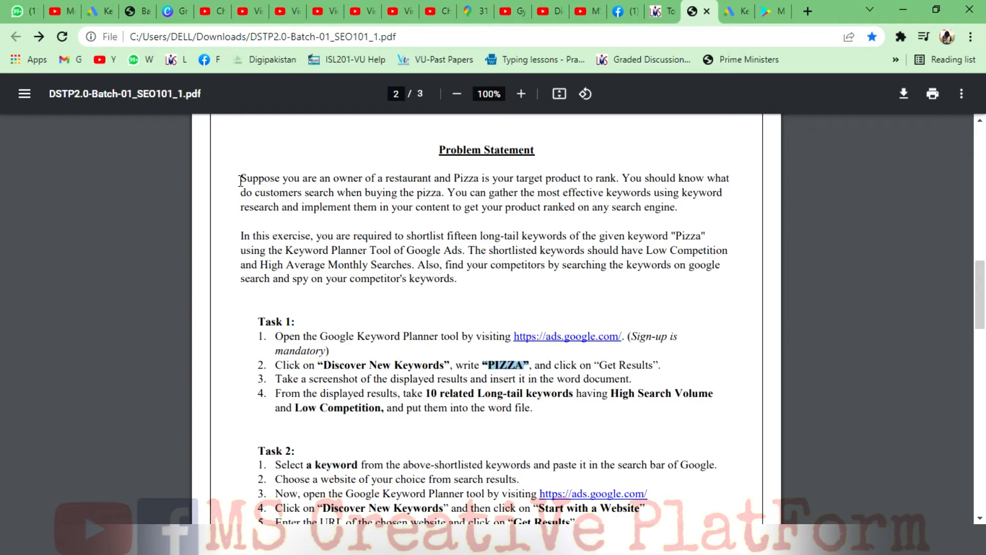
left_click_drag(241, 180, 458, 284)
key("ctrl+c")
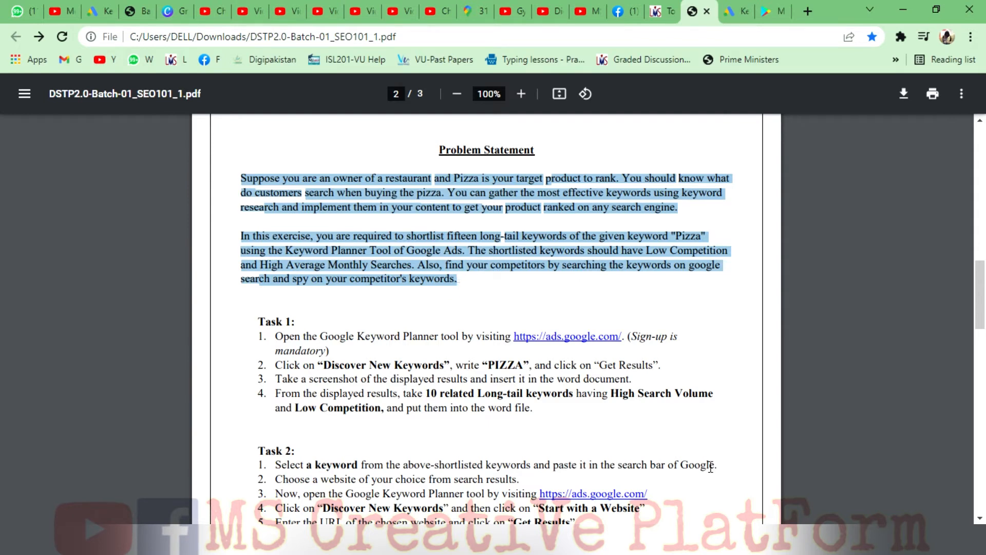
mouse_move(737, 545)
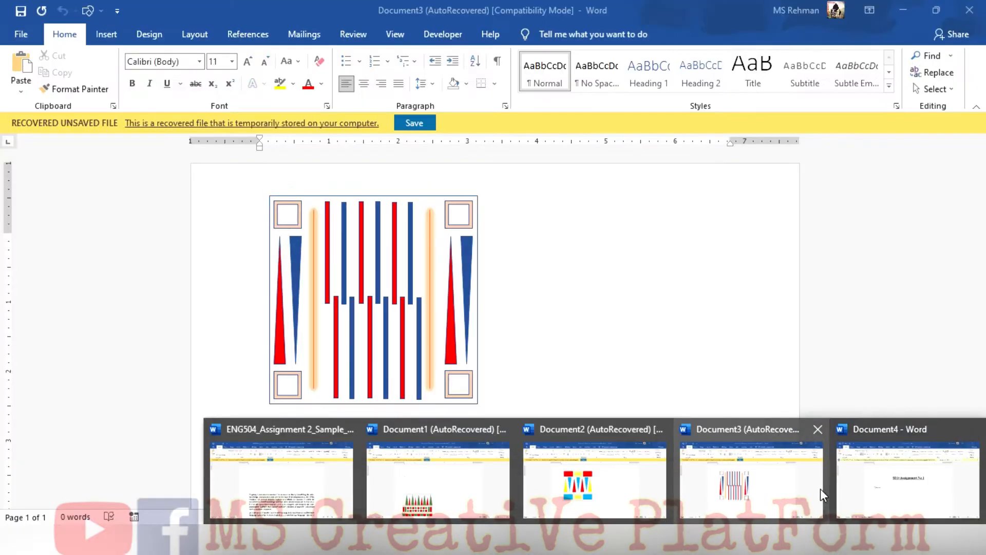
left_click(854, 488)
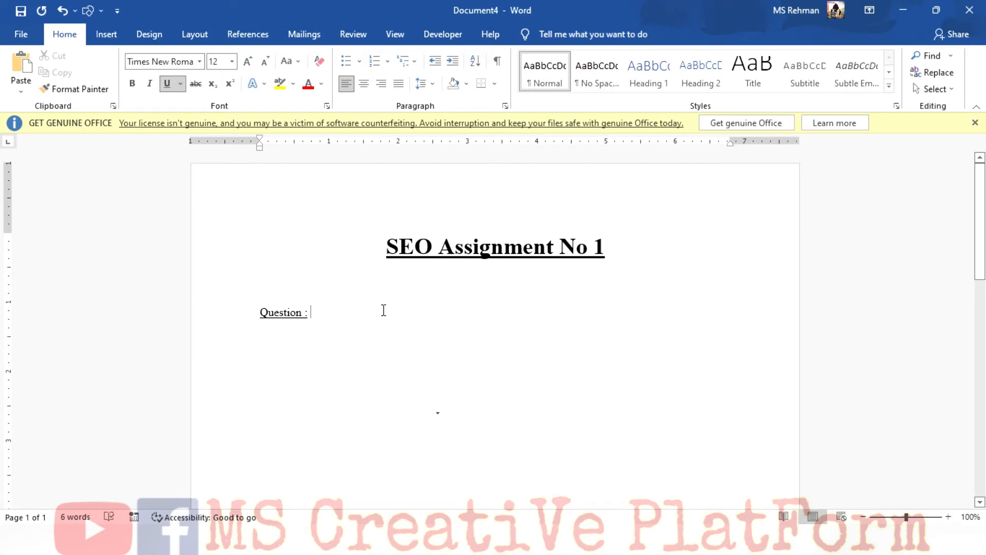
key("ctrl+v")
key("Return")
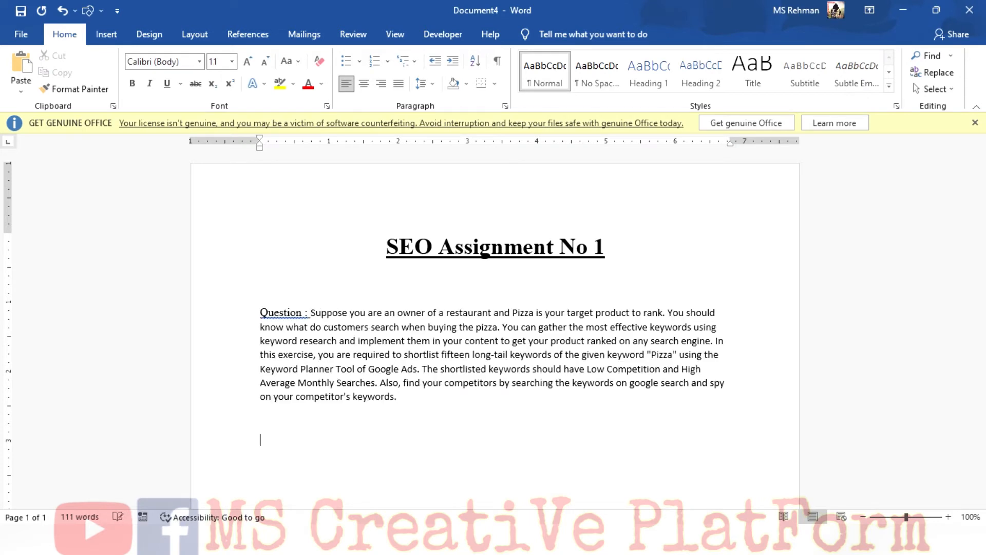
- Enter "Solution :" below the question text and "Task 1" on a separate line beneath it
type("So")
key("Return")
key("Return")
type("Tsa")
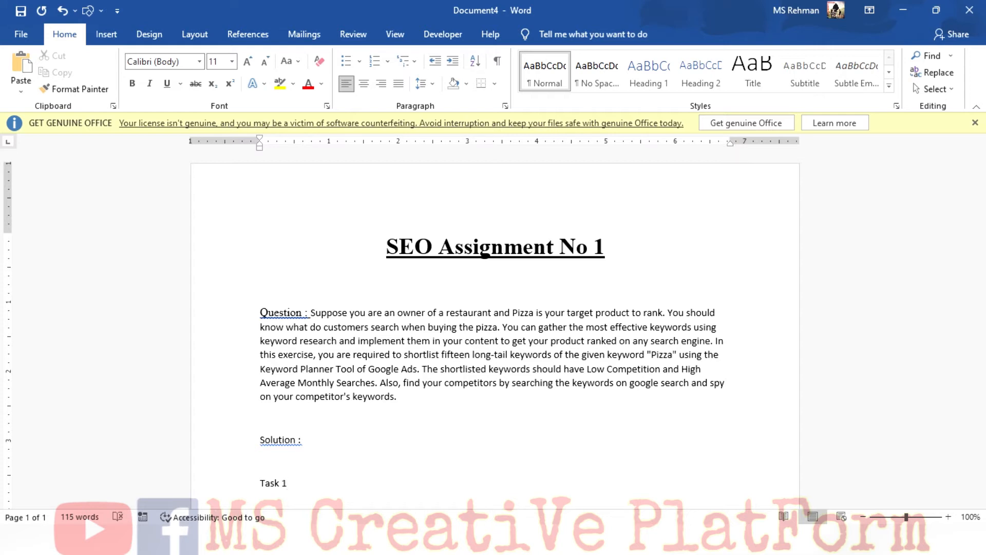
- Format the "Task 1" line as bold, underlined 12 pt Times New Roman and add a colon at its end
left_click_drag(291, 488, 267, 487)
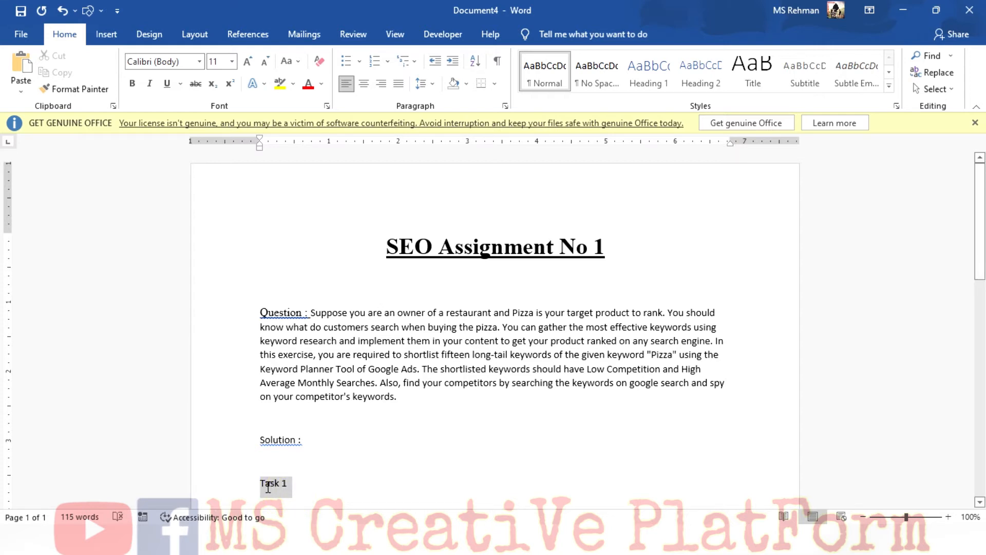
left_click(132, 83)
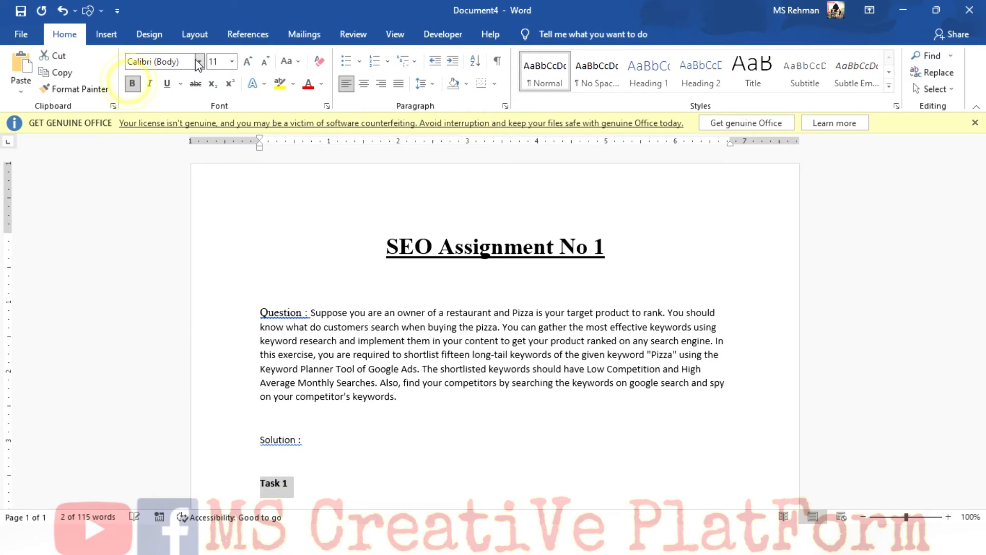
left_click(200, 62)
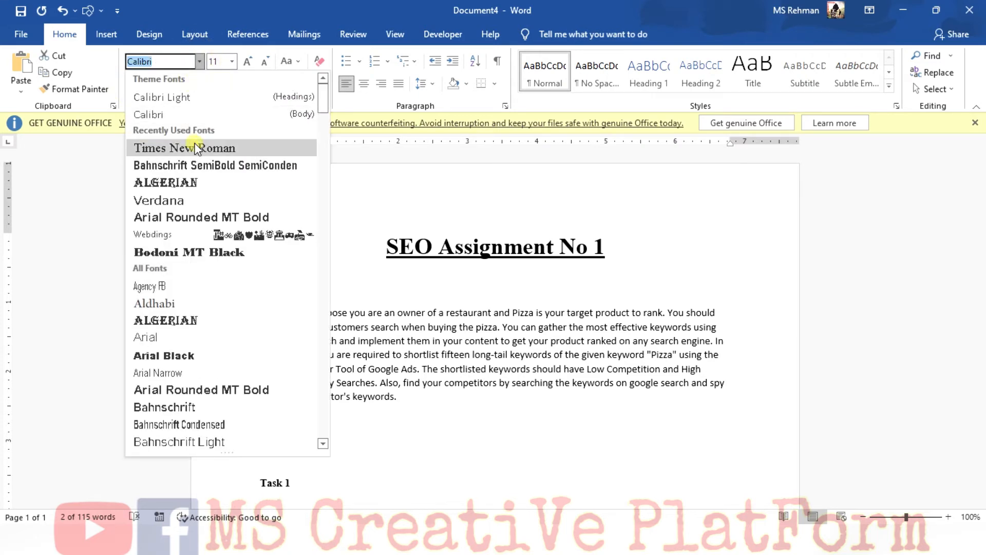
left_click(190, 125)
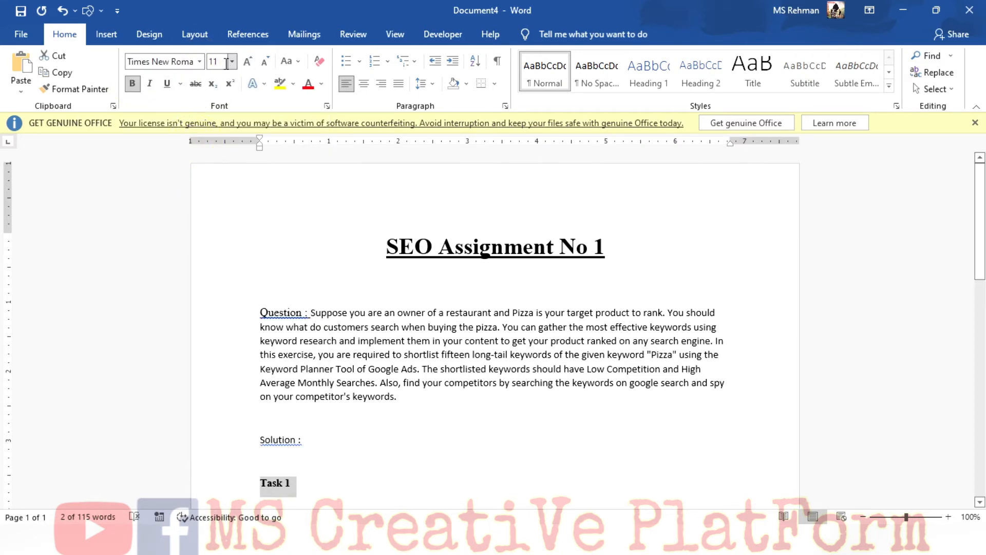
left_click(247, 62)
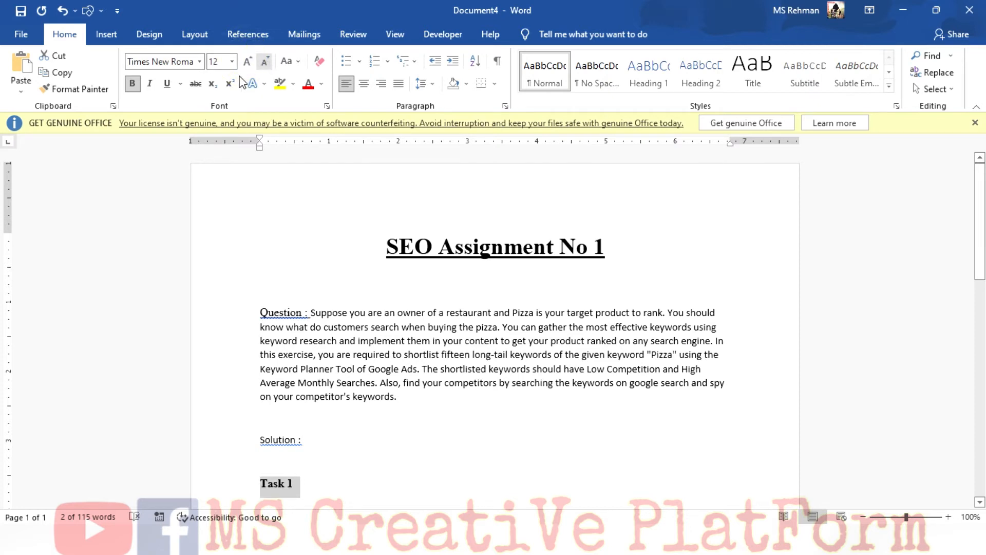
left_click(167, 84)
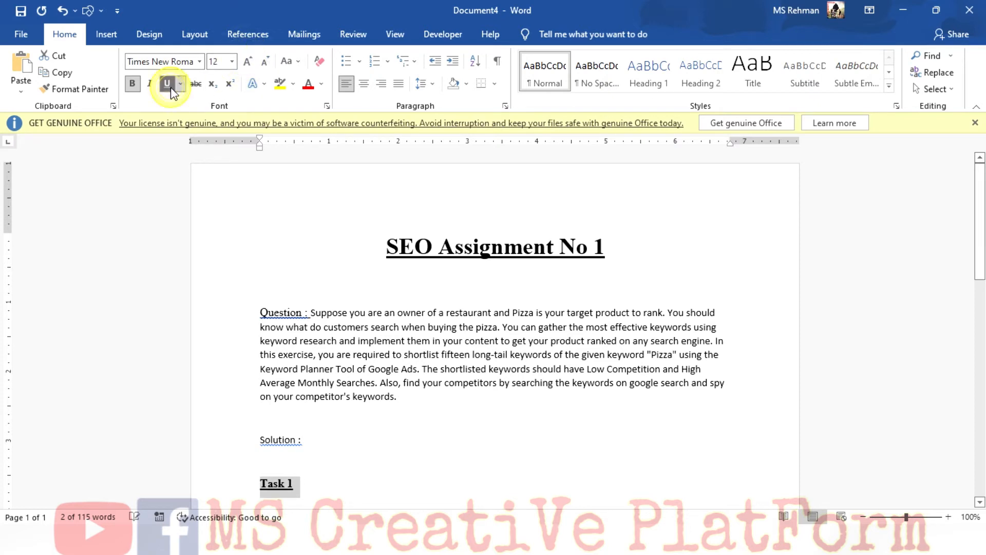
left_click(345, 495)
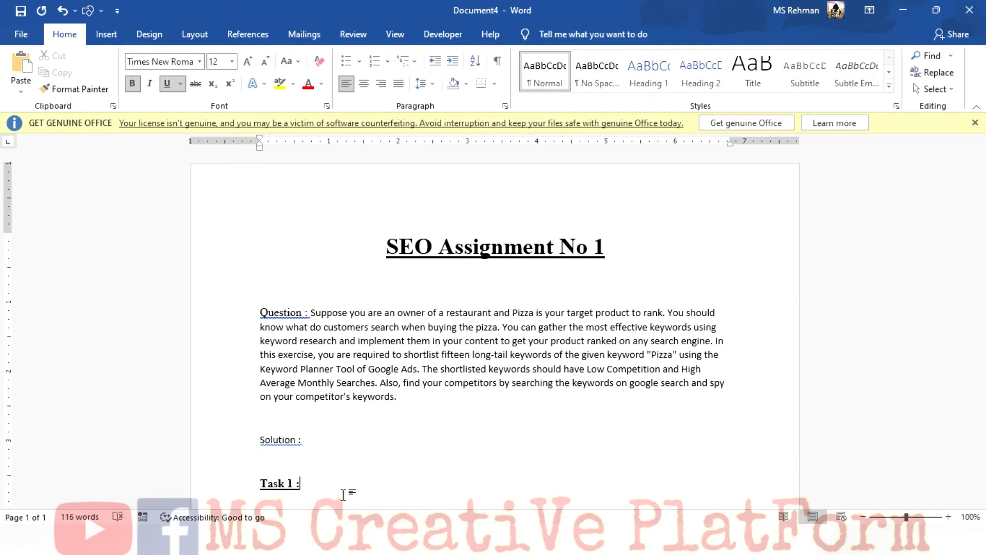
- Start a numbered list below "Task 1 :" and paste the first three Task 1 instructions from the exercise PDF into it
key("Return")
key("Return")
type("1.")
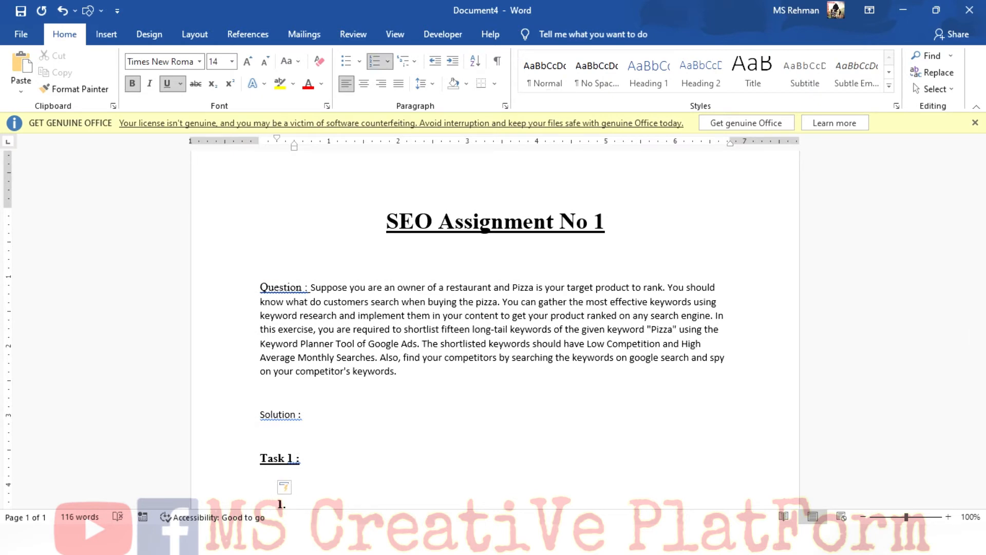
mouse_move(369, 542)
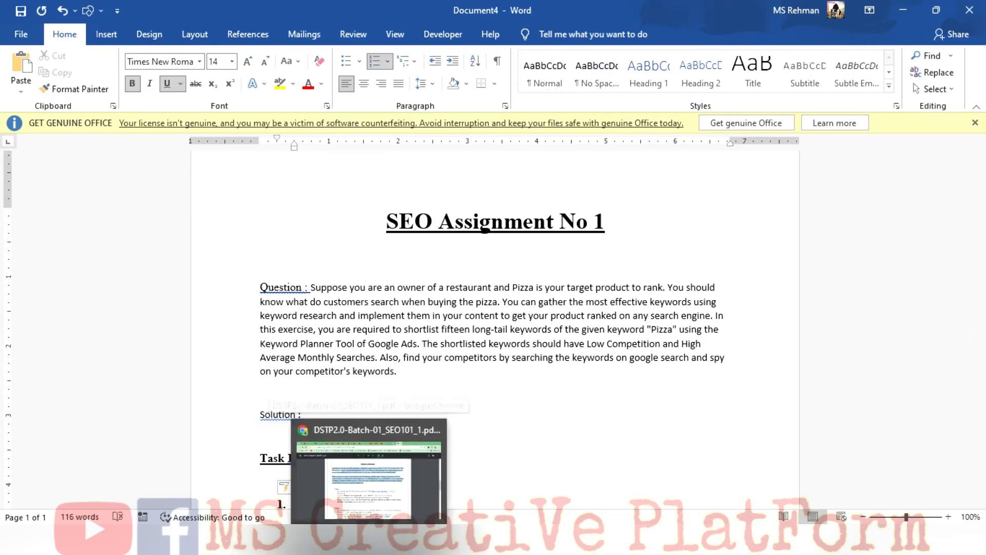
left_click(369, 478)
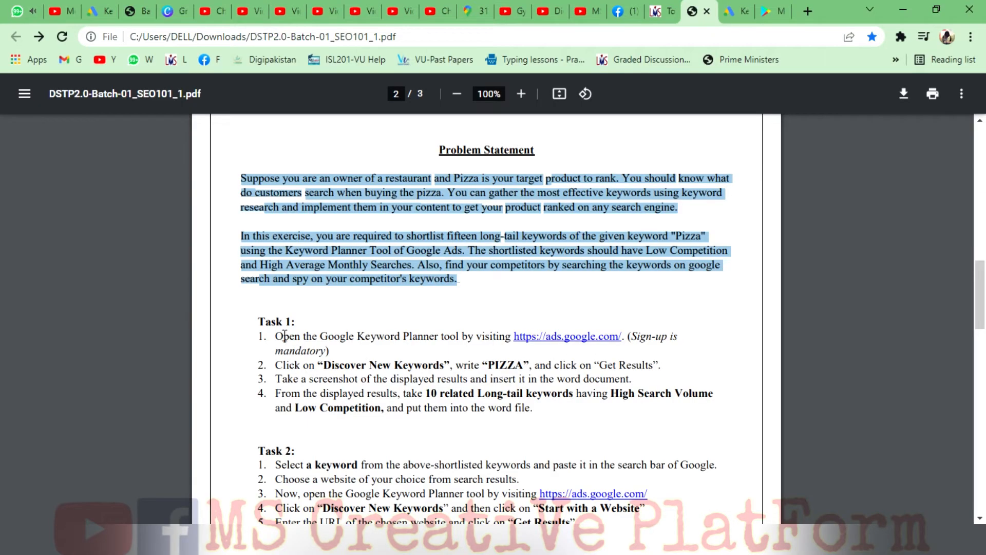
left_click_drag(276, 337, 635, 379)
key("ctrl+c")
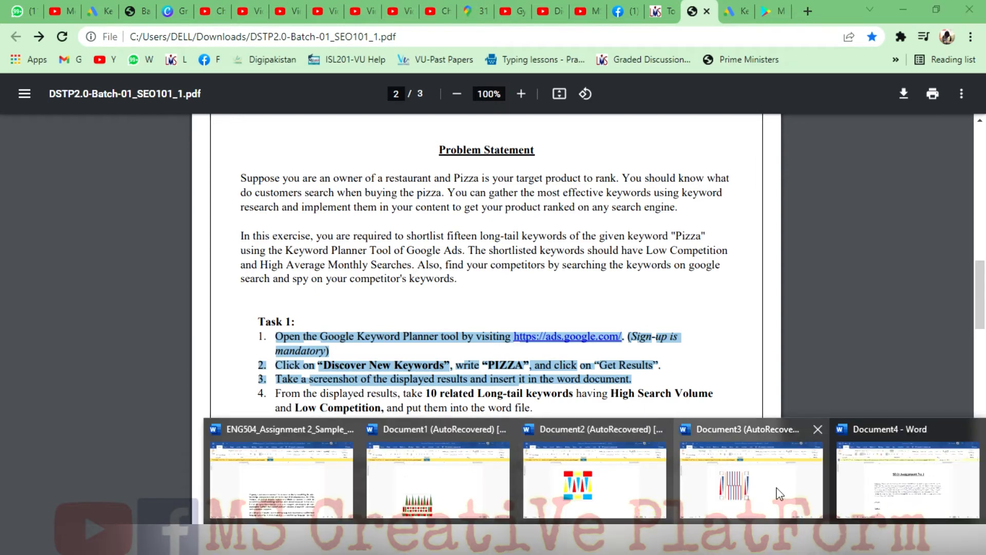
left_click(856, 467)
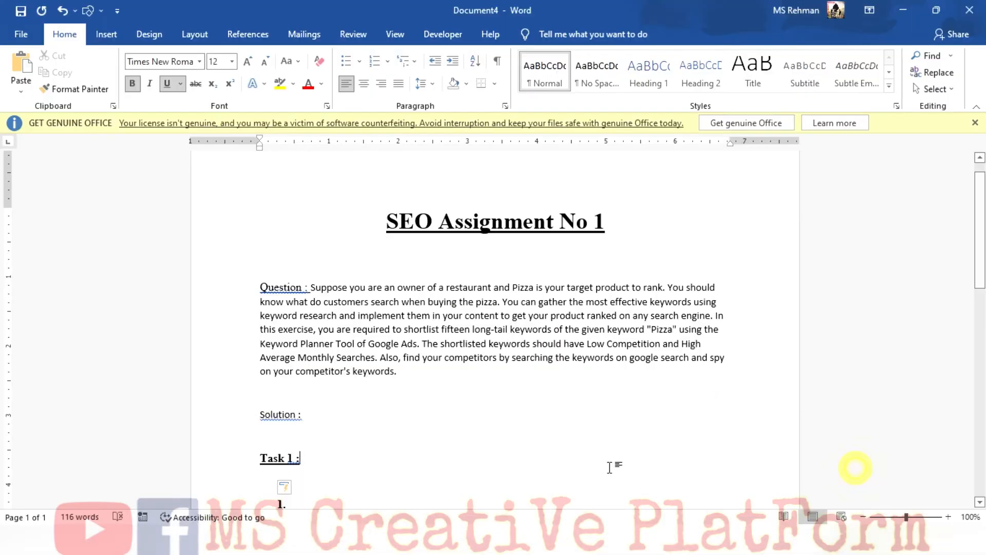
left_click(372, 505)
key("ctrl+v")
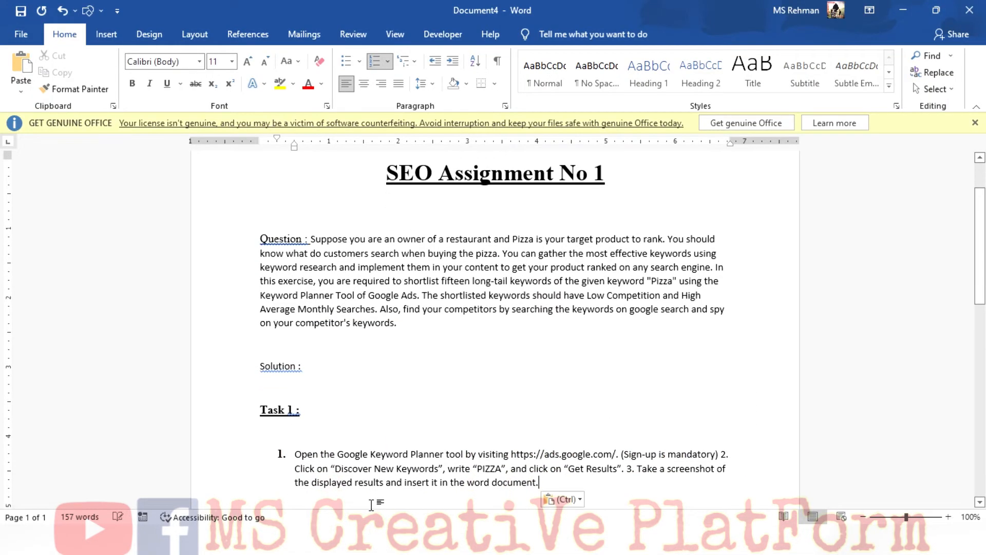
- Split the "Discover New Keywords" instruction off as list item 2 and remove its duplicate pasted number
scroll(980, 216, "down", 2)
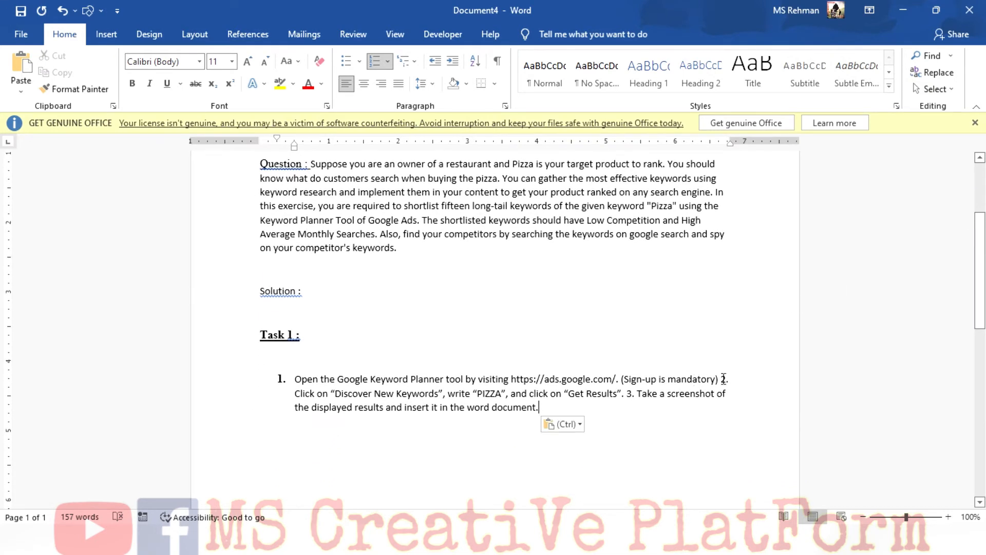
left_click(719, 380)
key("Return")
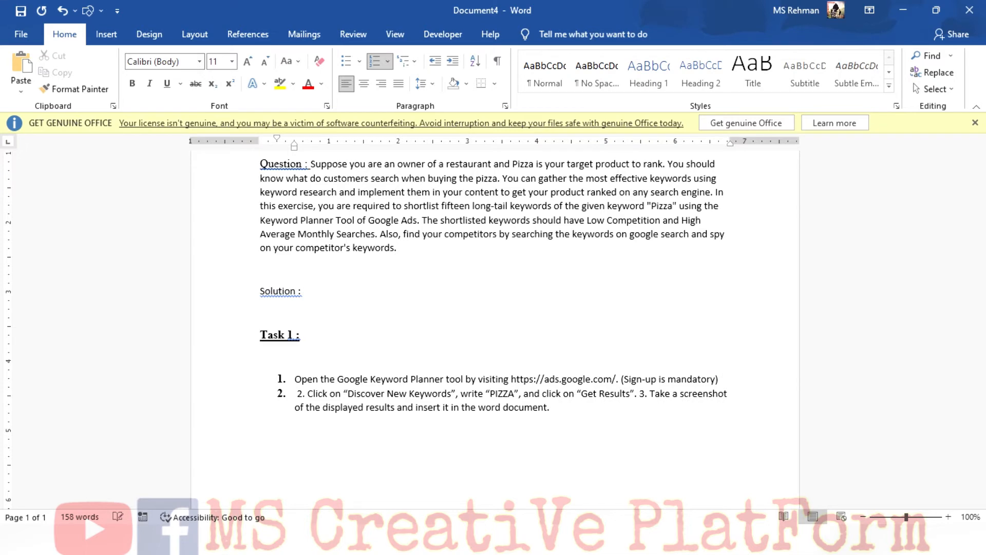
left_click(306, 396)
key("BackSpace")
key("BackSpace")
key("BackSpace")
key("Page_Down")
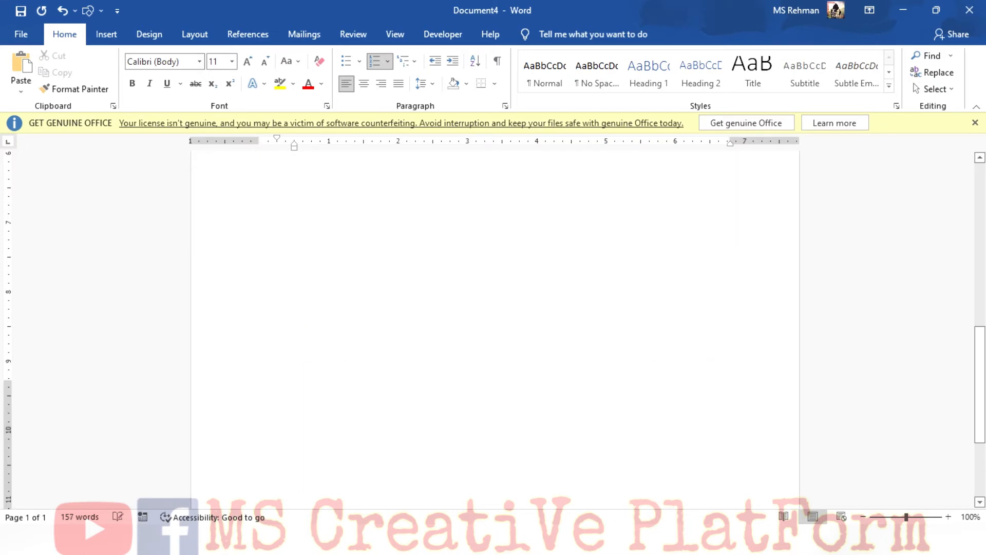
key("Page_Up")
key("BackSpace")
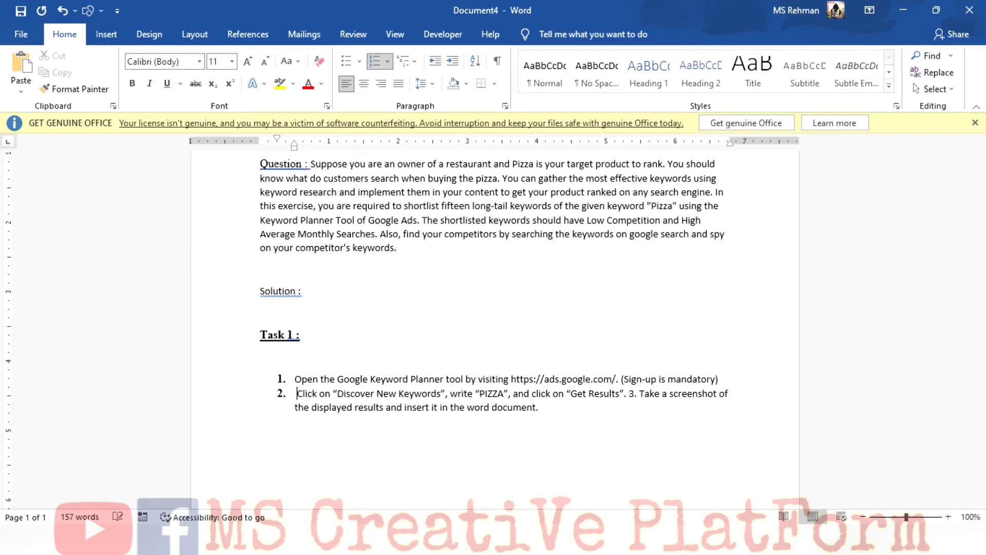
- Split the "Take a screenshot" instruction off as list item 3 and remove its duplicate pasted number
left_click(632, 394)
key("Return")
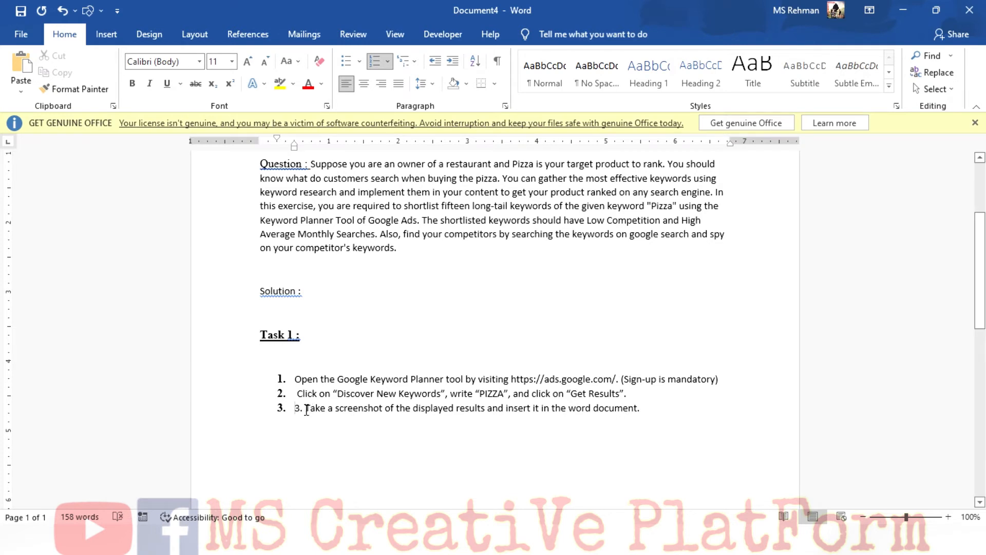
key("Delete")
key("Delete")
key("Delete")
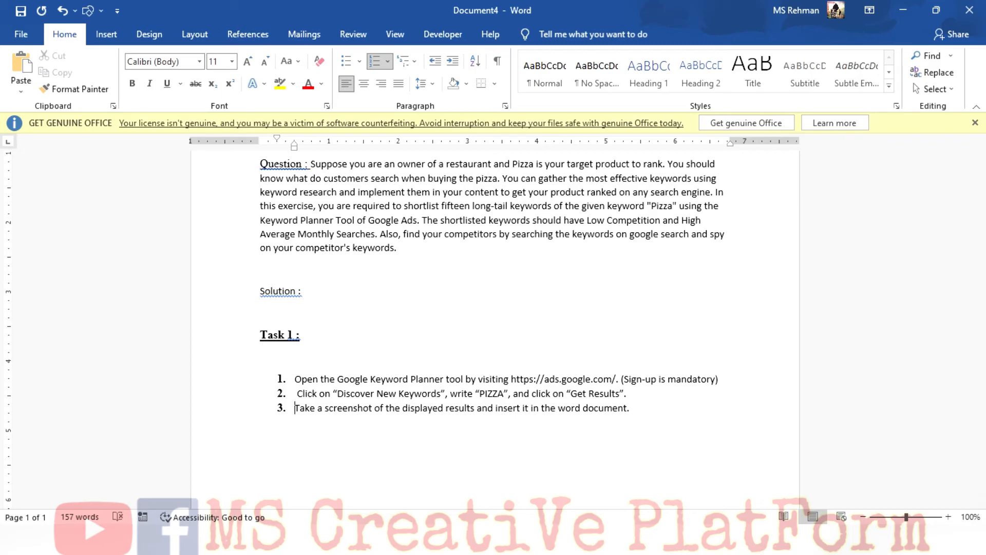
- Switch to Google Ads Keyword Planner in the browser and capture a screenshot of the Pizza keyword ideas page
key("alt+Tab")
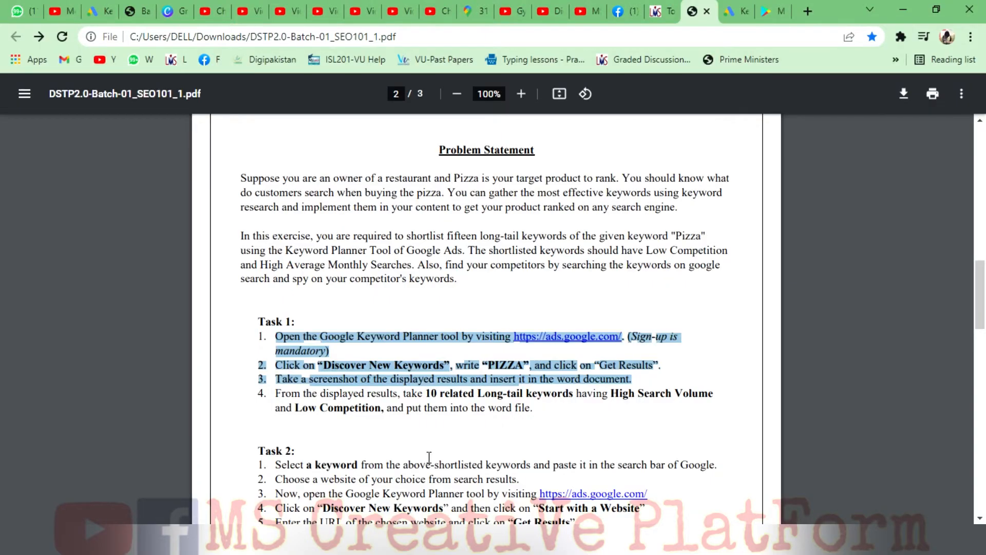
left_click(730, 7)
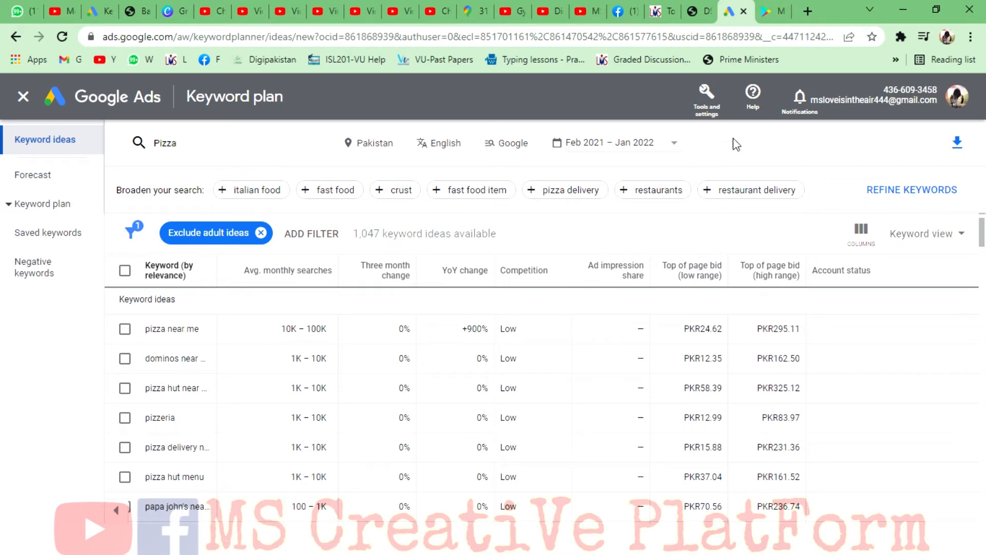
key("ctrl+Print")
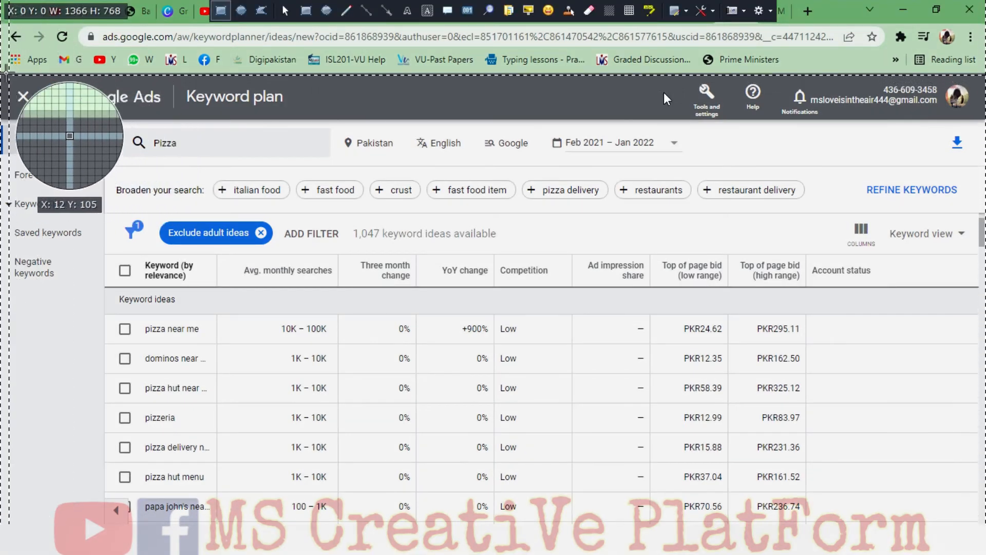
left_click_drag(3, 73, 985, 520)
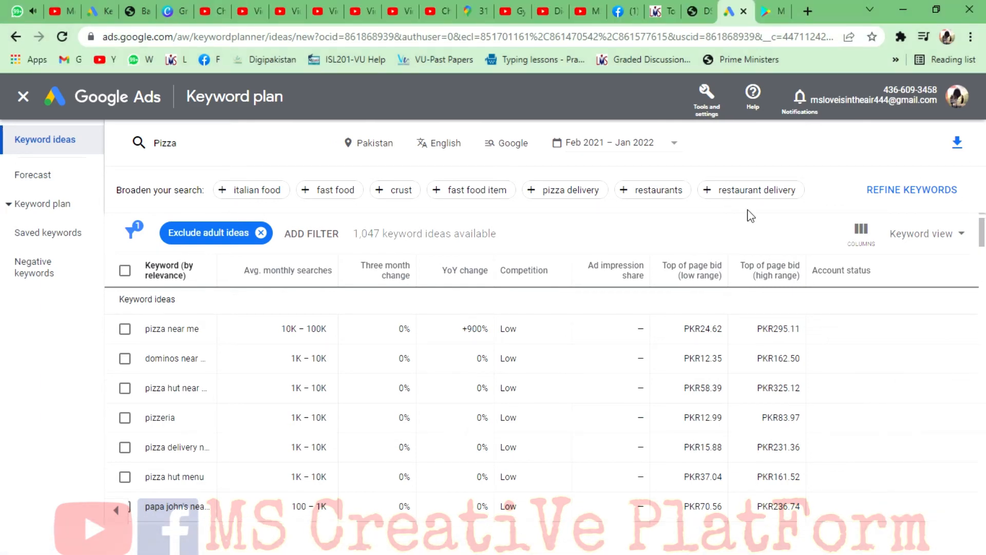
- Return to the Word assignment, end the numbered list after item 3, and paste the Keyword Planner screenshot below it
left_click(700, 11)
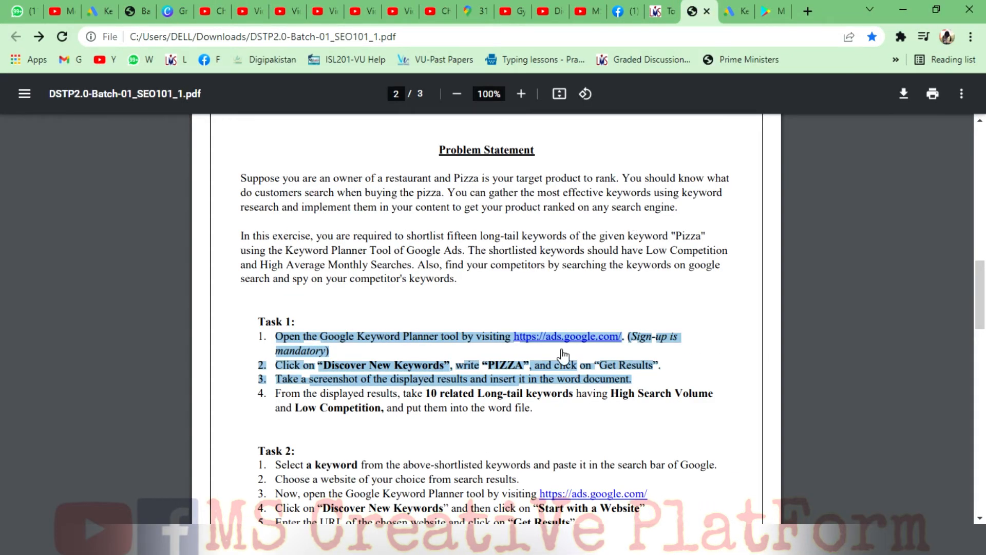
left_click(361, 396)
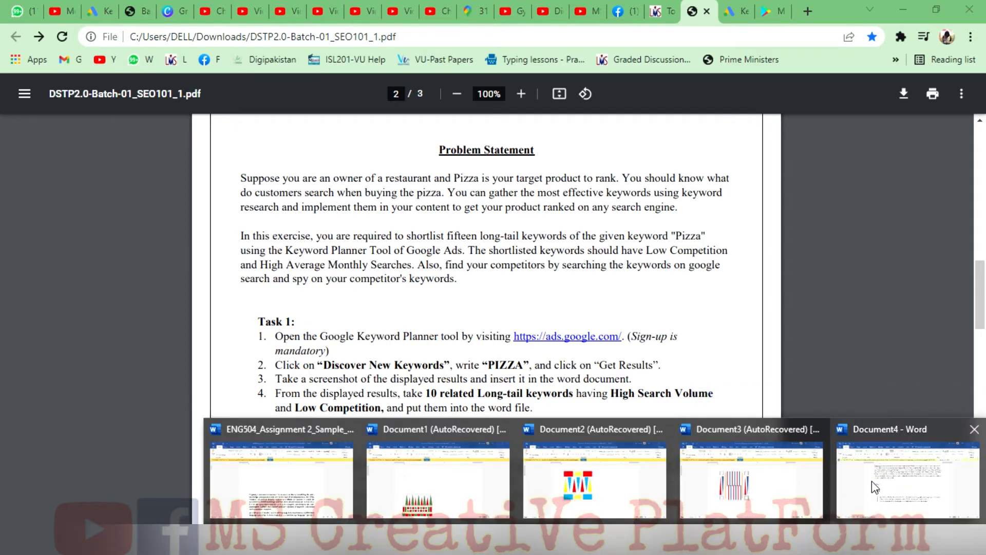
left_click(872, 481)
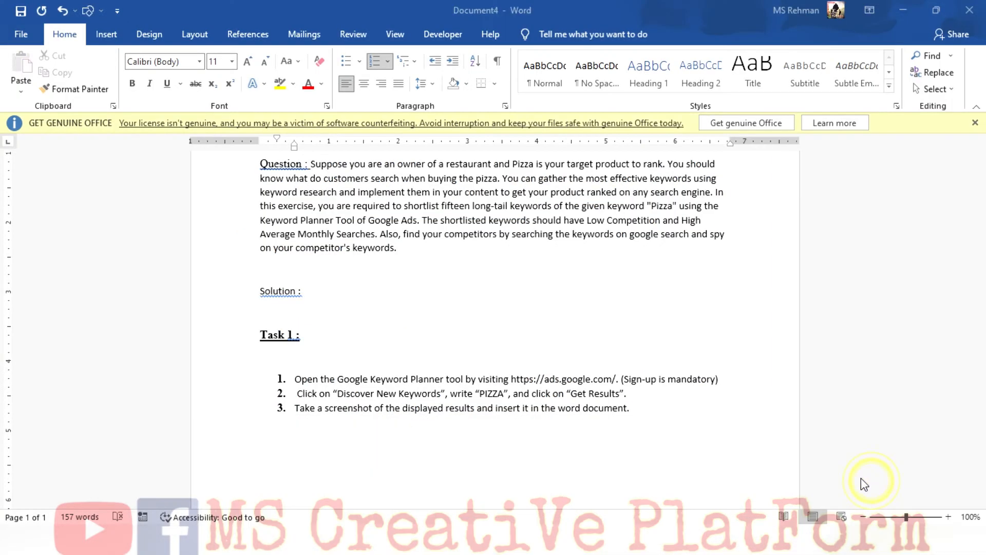
left_click(642, 414)
key("Return")
key("Return")
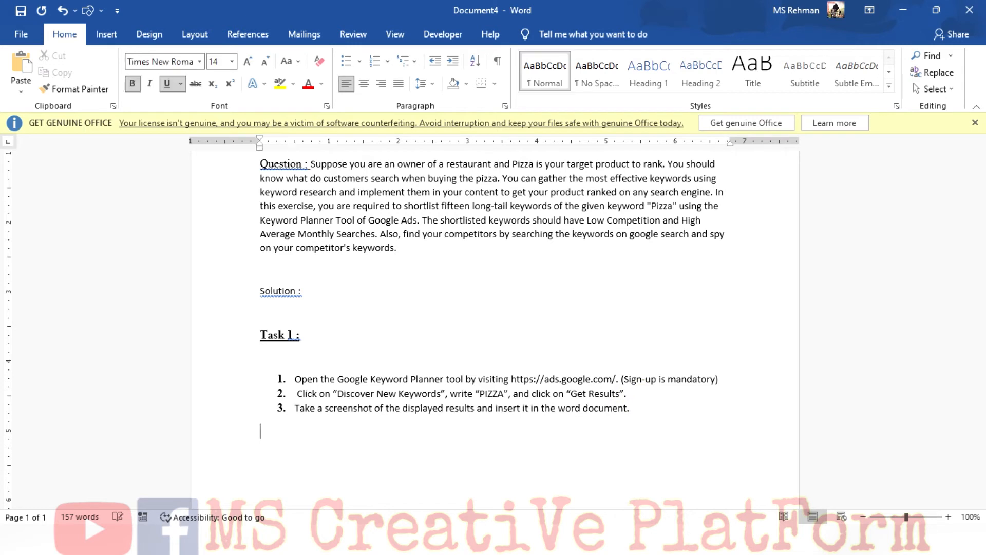
key("ctrl+v")
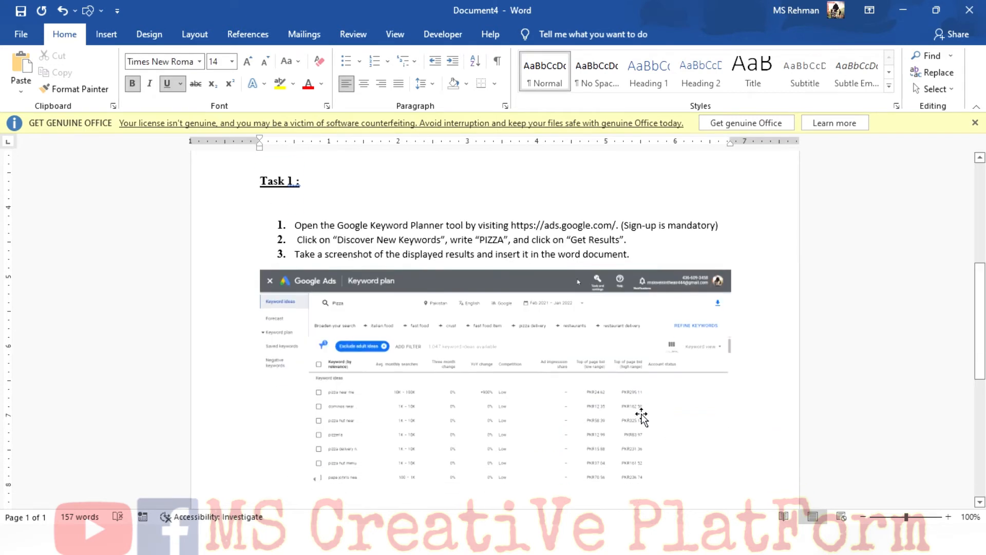
- Start numbered item 4 on a new line below the pasted Keyword Planner screenshot
left_click_drag(985, 319, 985, 366)
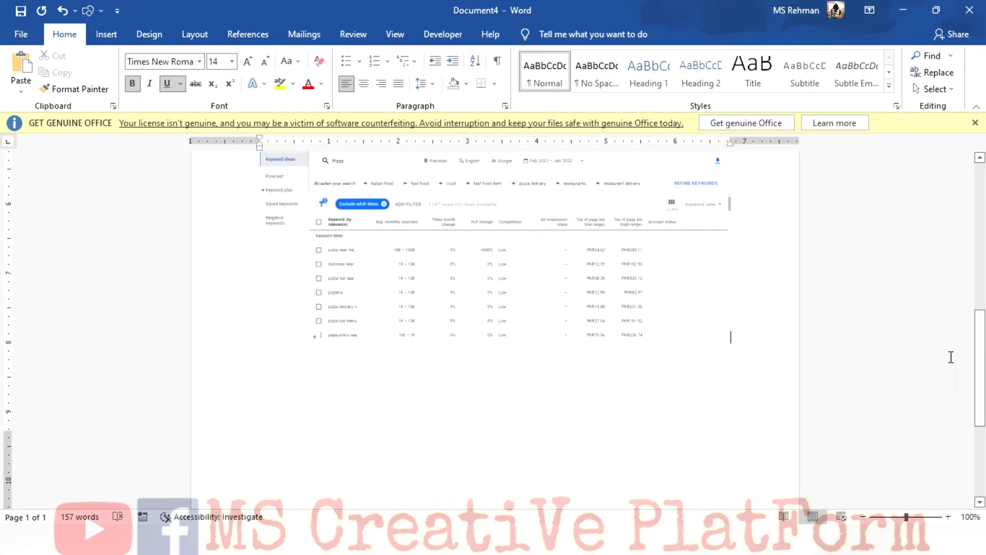
key("Return")
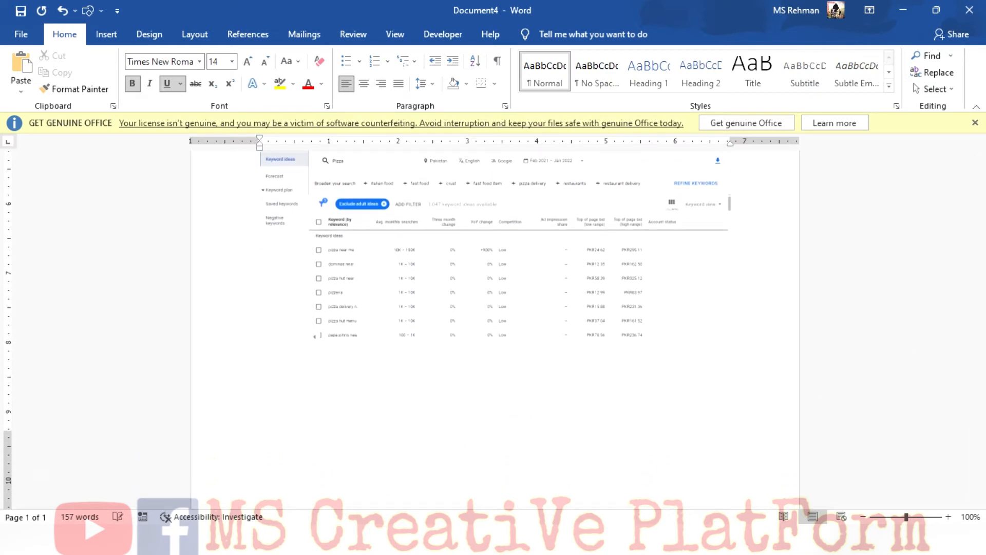
type("4.")
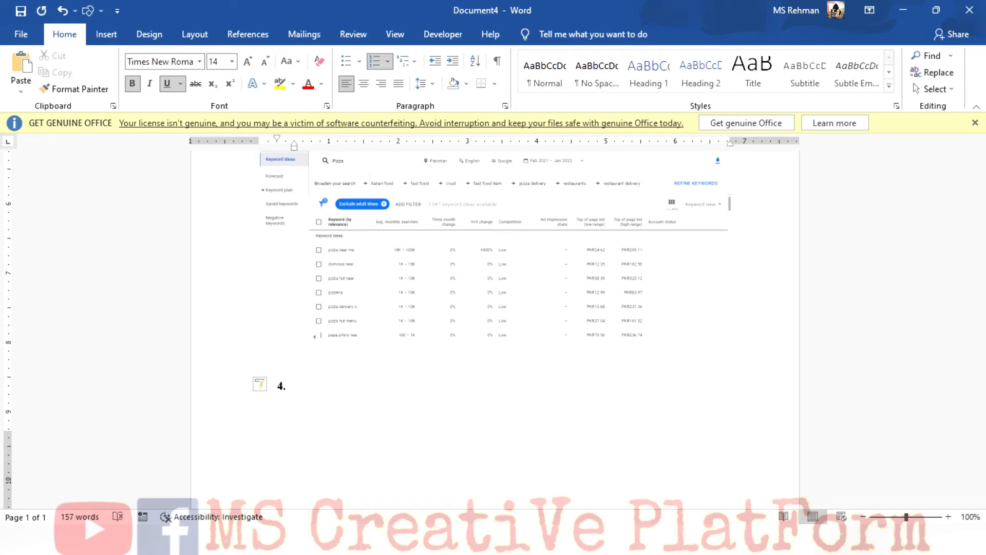
- Copy Task 1's fourth instruction from the exercise PDF into item 4 of the Word document and end the numbered list below it
key("alt+Tab")
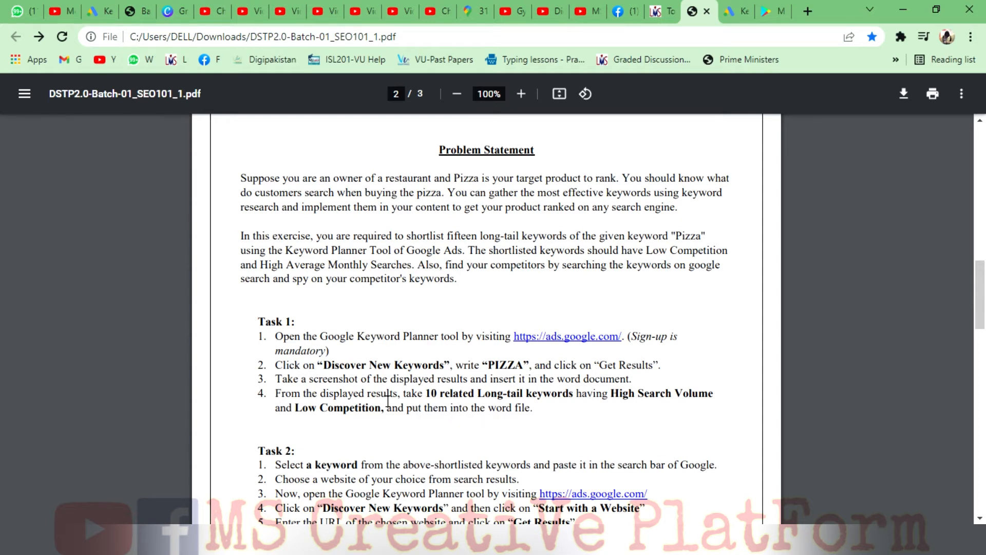
left_click_drag(273, 392, 539, 410)
key("ctrl+c")
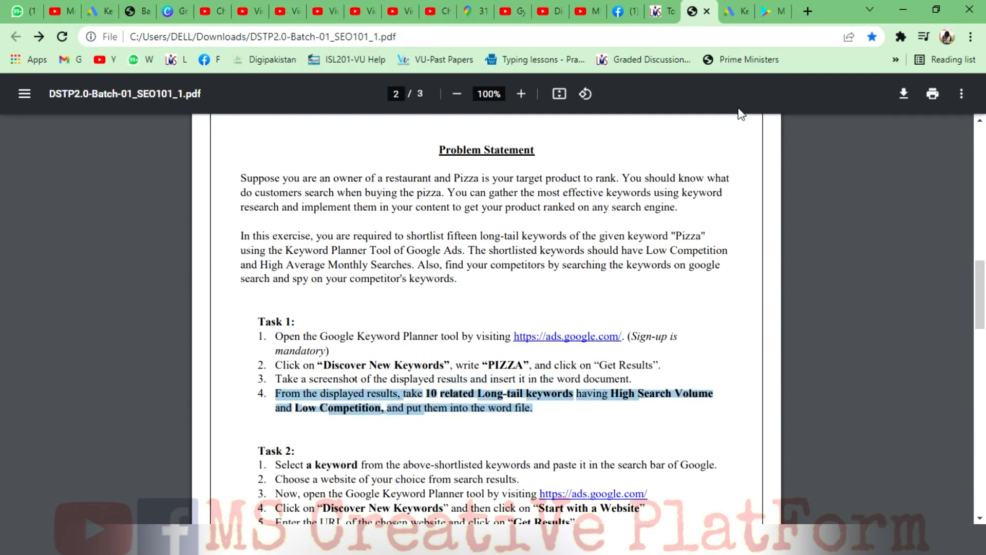
left_click(903, 10)
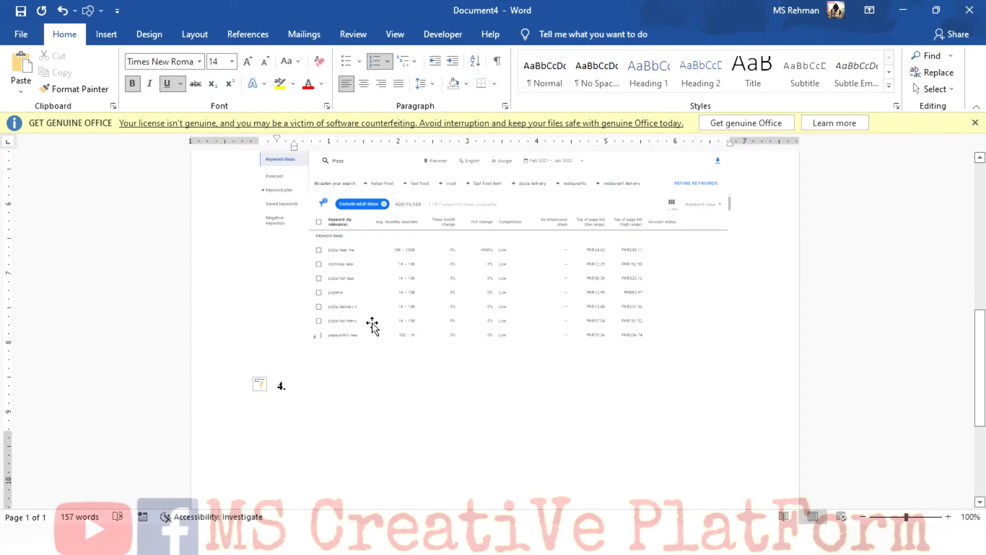
key("ctrl+v")
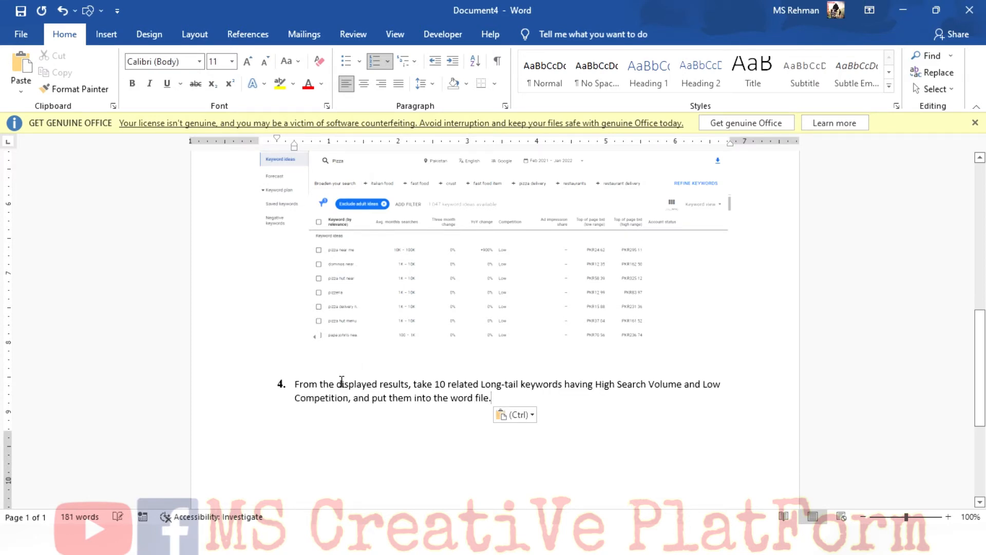
key("Return")
key("BackSpace")
key("BackSpace")
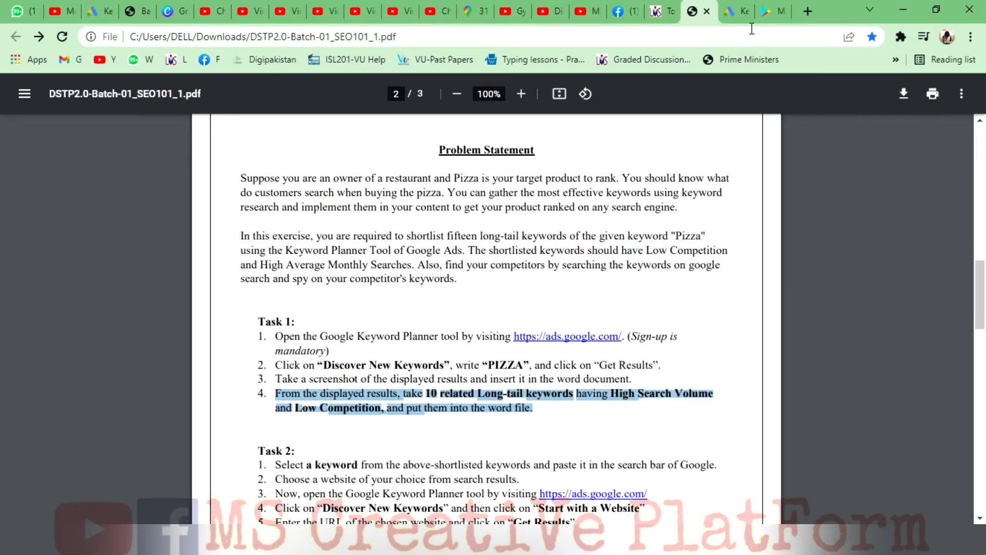
- Switch to Keyword Planner and select pizza near me, dominos near me, pizza hut near me, pizzeria, pizza delivery near me and pizza hut menu
left_click(745, 17)
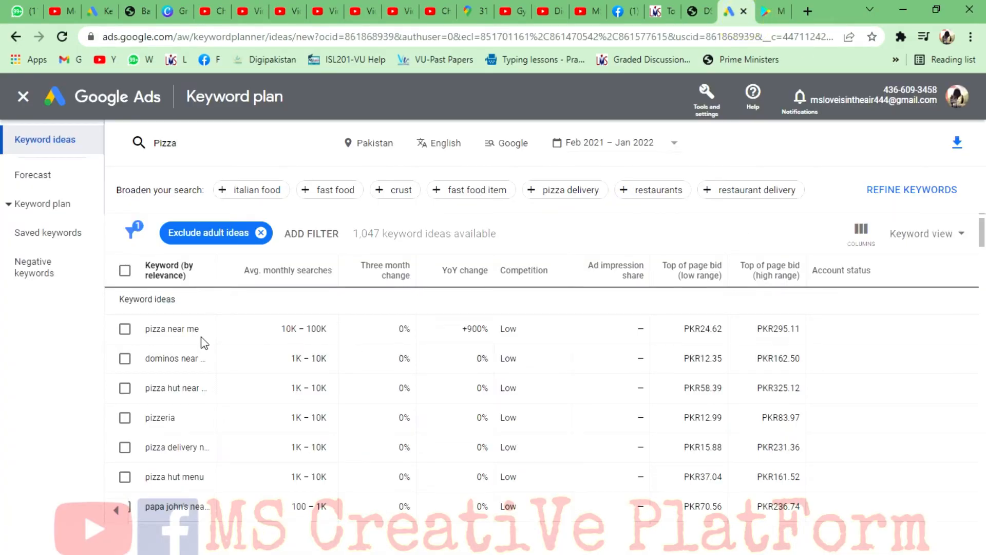
left_click(125, 271)
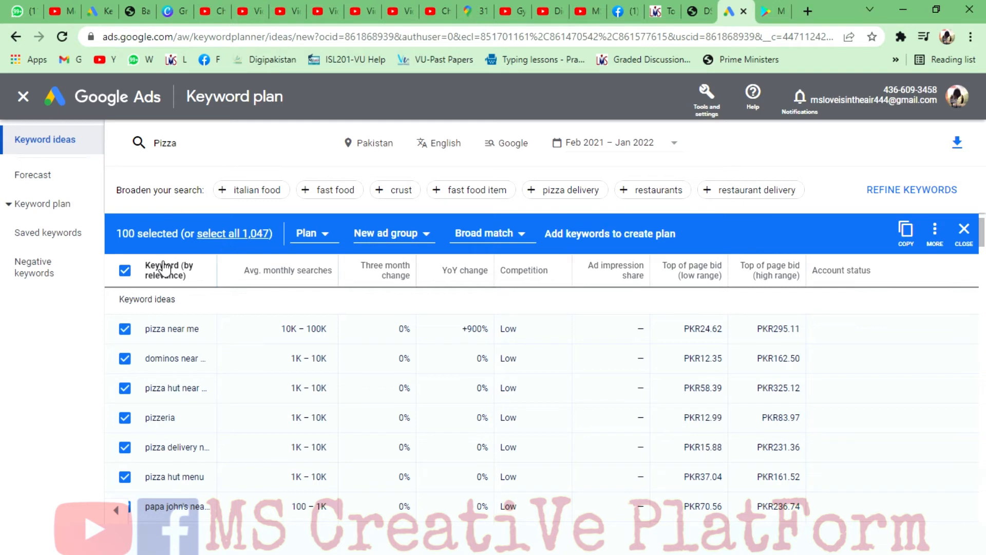
left_click(125, 271)
left_click(127, 331)
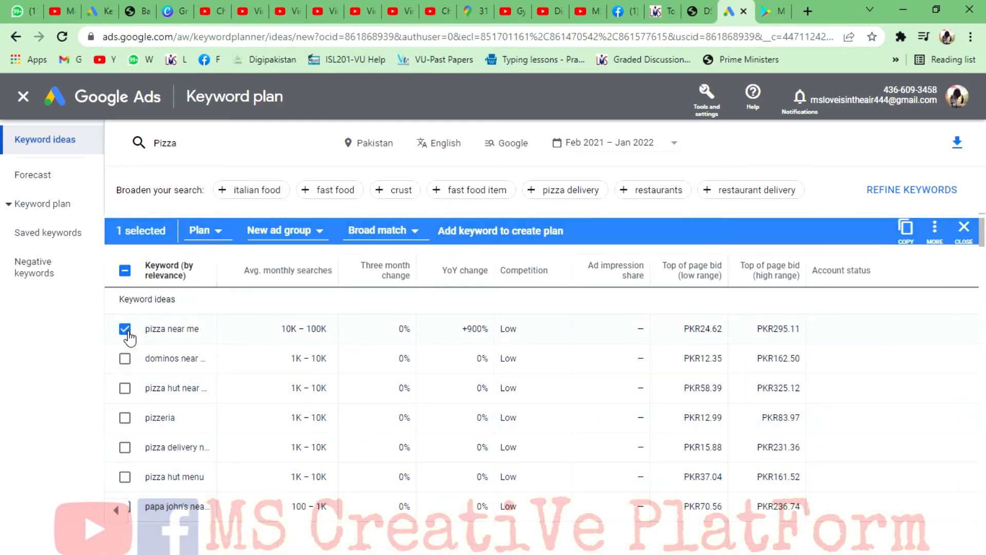
left_click(126, 359)
left_click(125, 389)
left_click(125, 417)
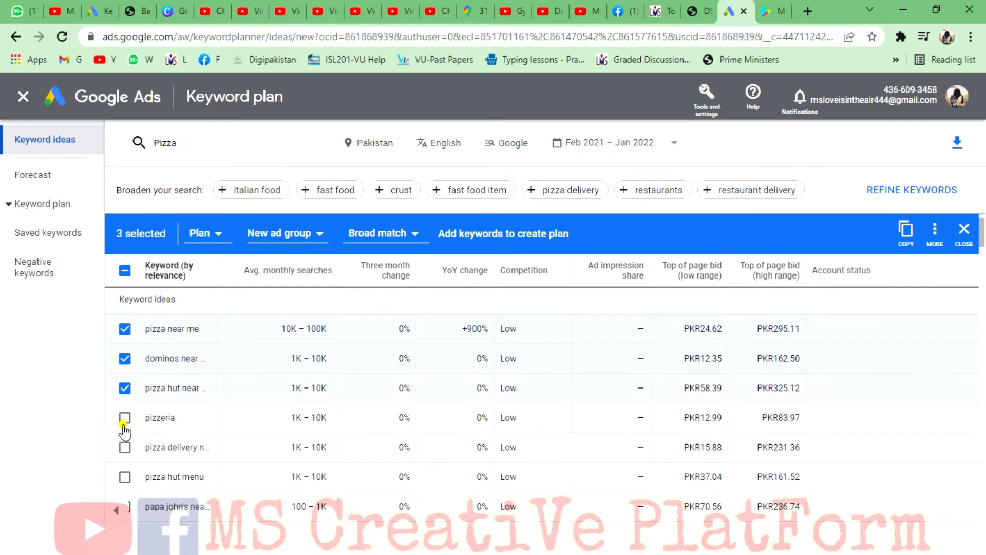
left_click(125, 448)
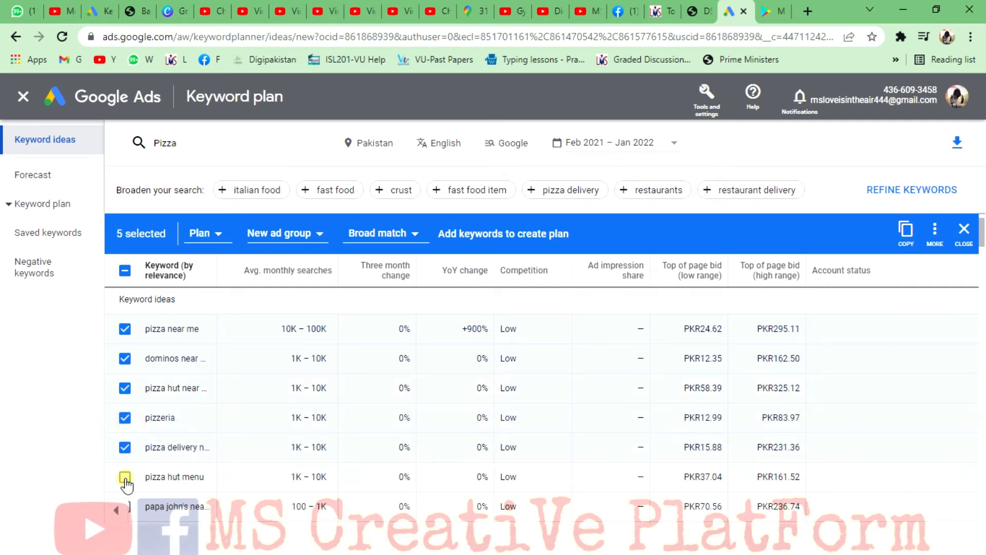
left_click(125, 477)
- Add papa john's near me, pizza places near me, pepperoni and calzone to the selection, copy all ten keywords and return to Word
scroll(127, 485, "down", 4)
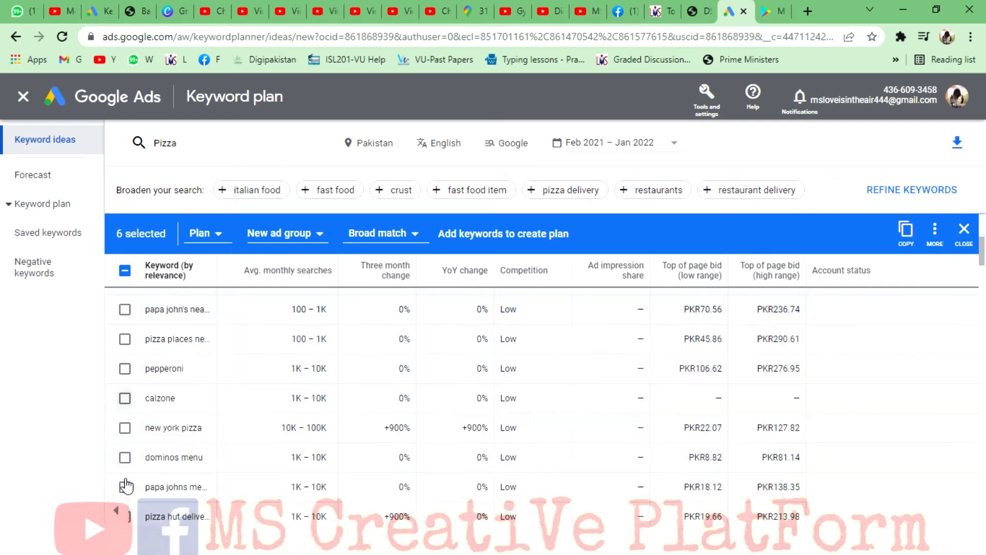
scroll(126, 486, "up", 3)
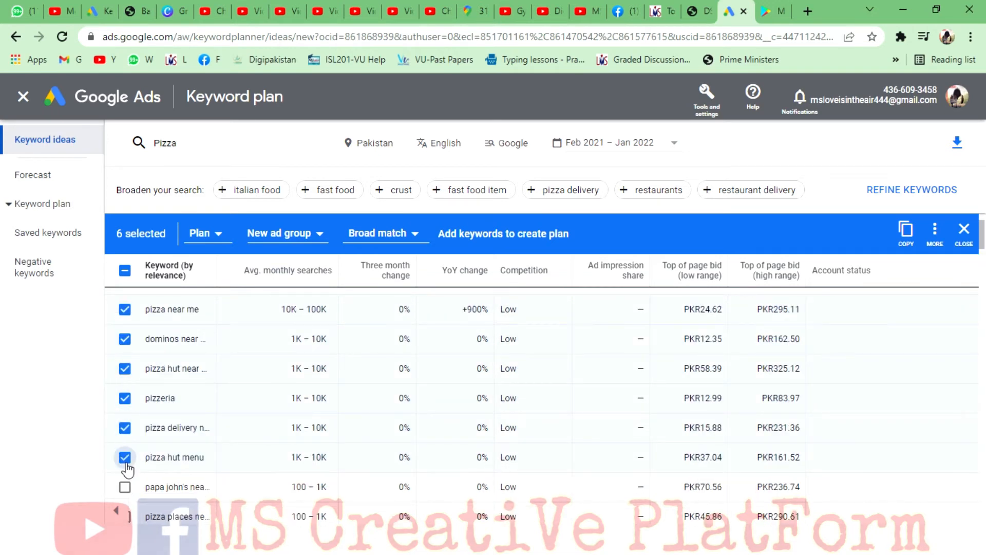
scroll(127, 468, "down", 3)
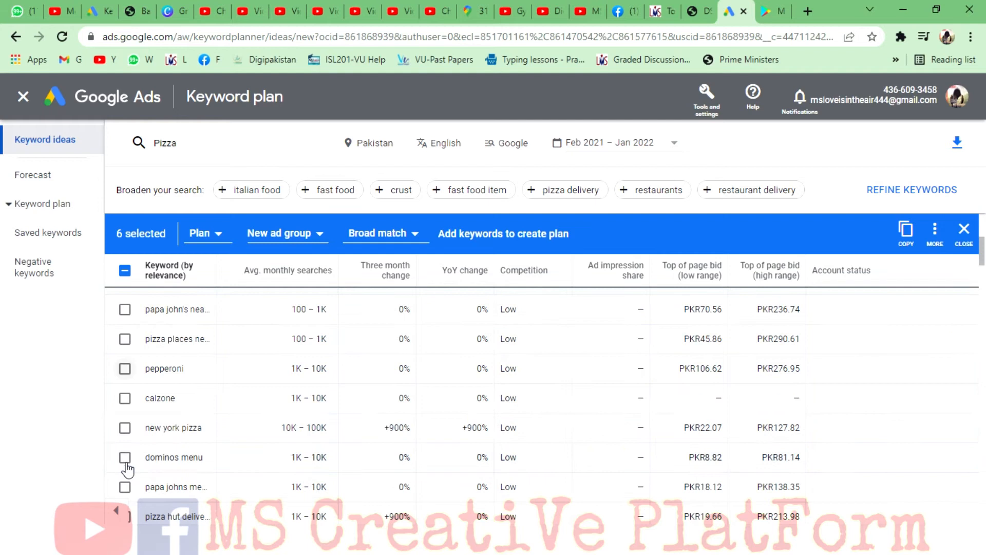
left_click(125, 308)
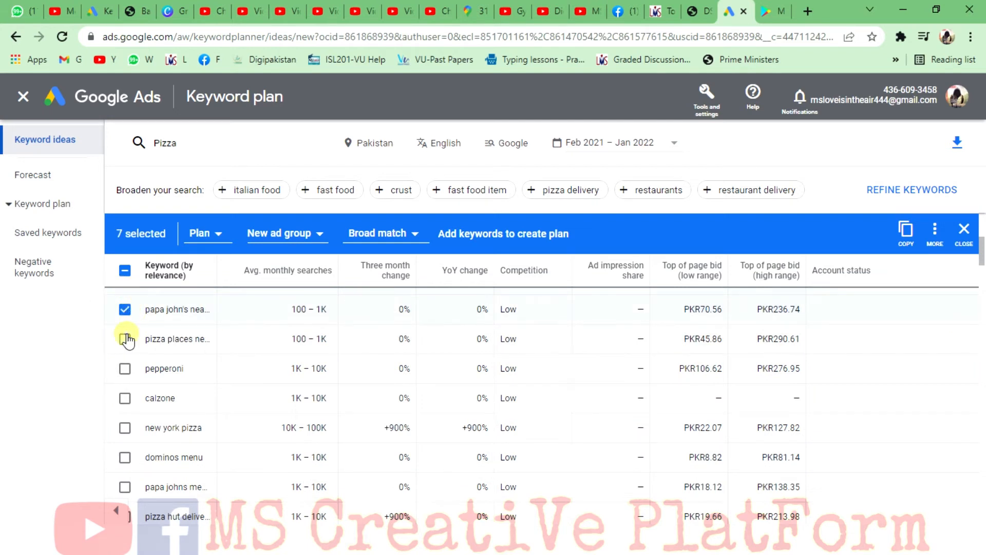
left_click(126, 339)
left_click(125, 369)
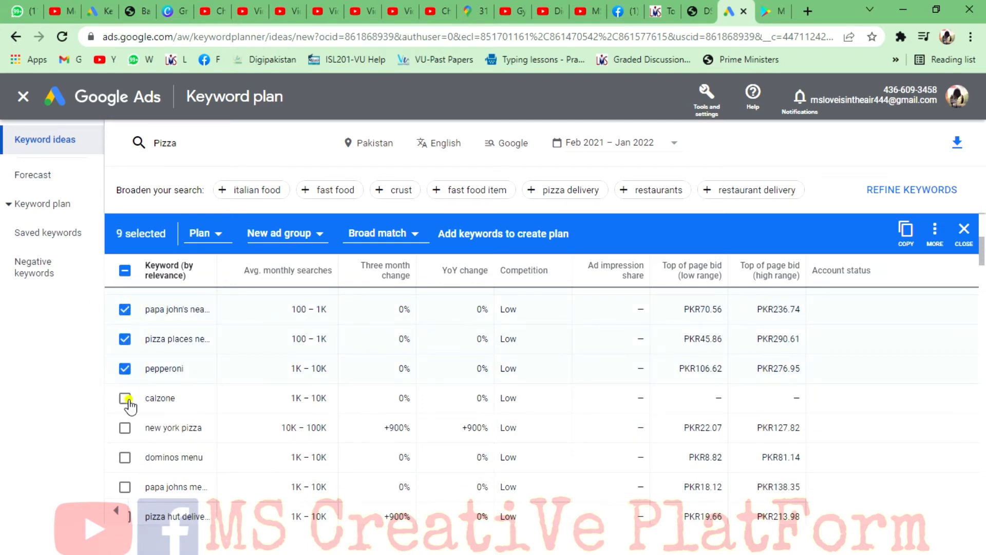
left_click(125, 398)
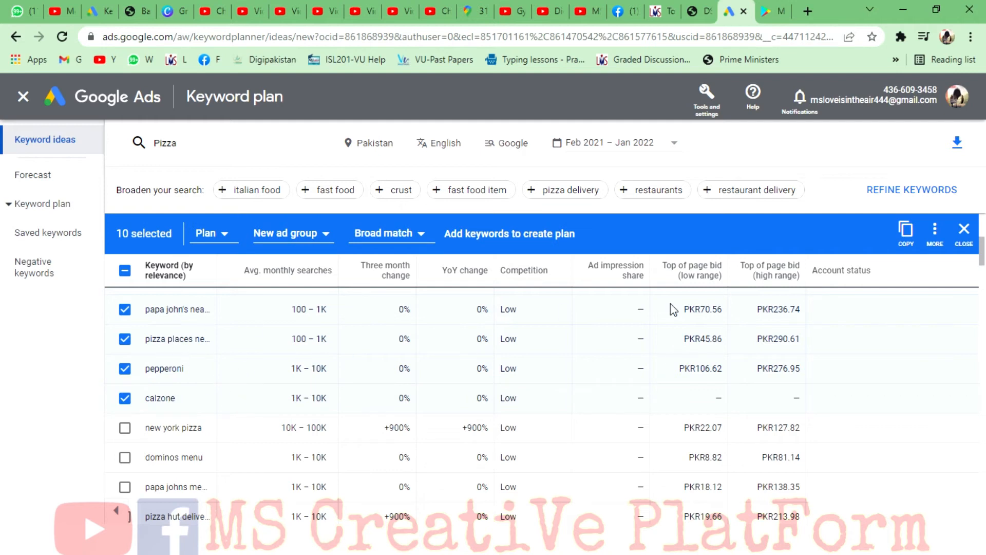
left_click(906, 234)
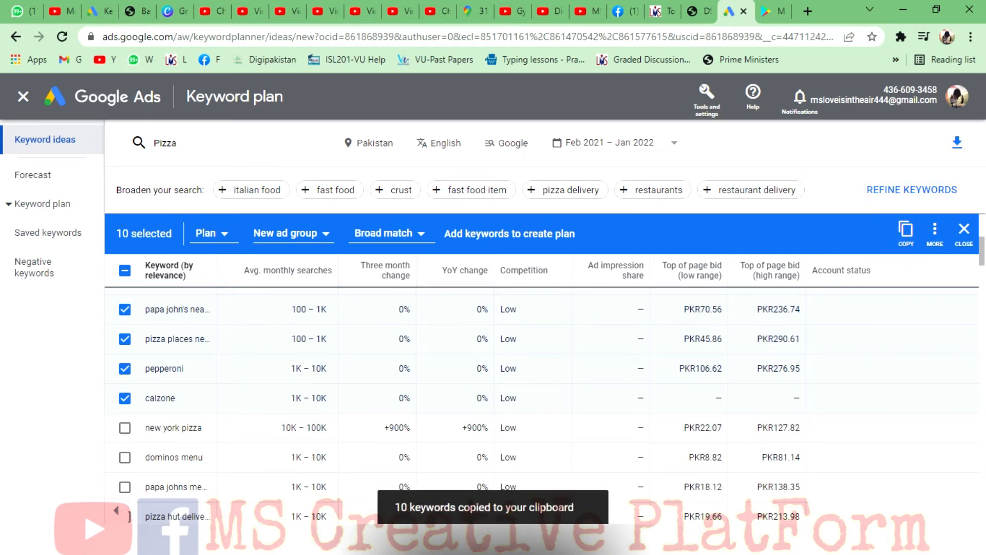
left_click(381, 544)
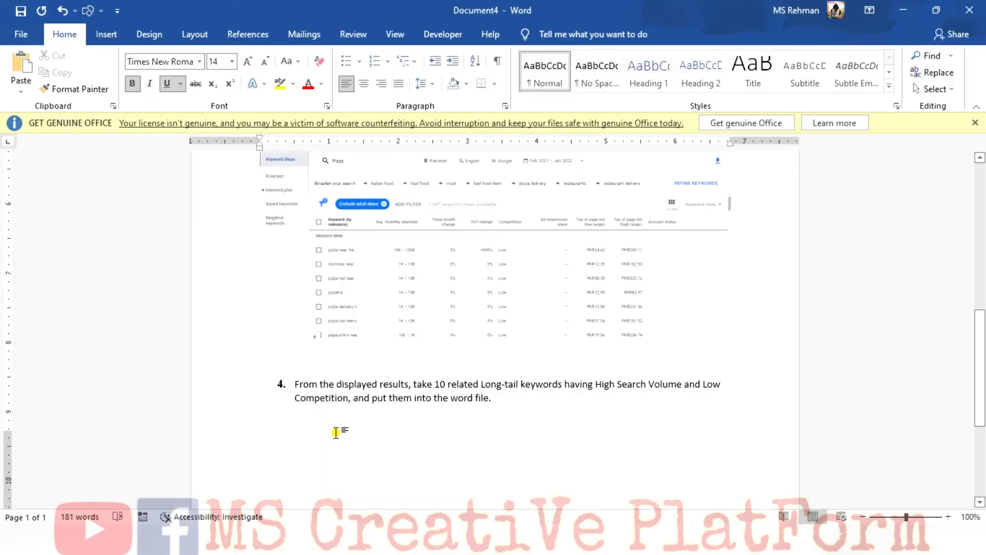
key("ctrl+v")
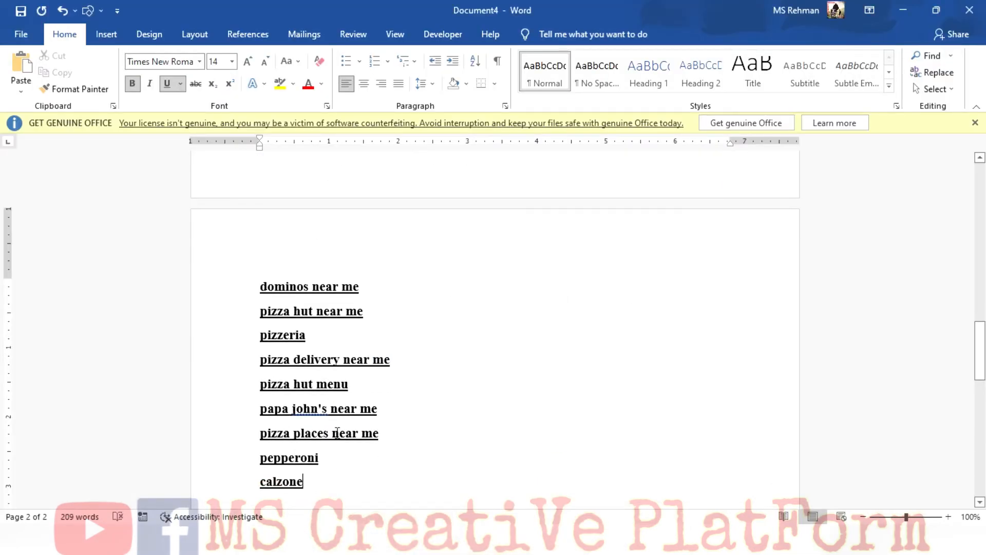
key("ctrl+z")
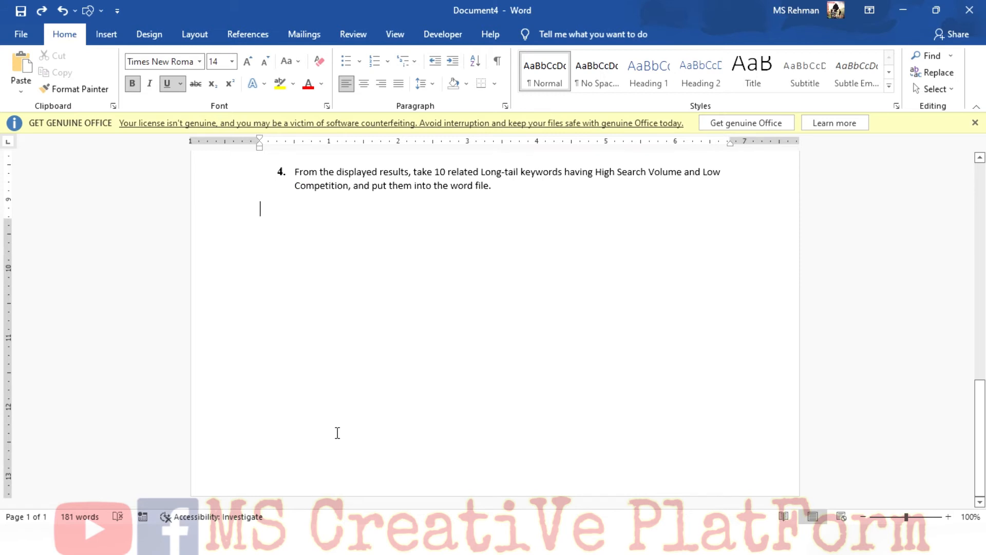
key("ctrl+v")
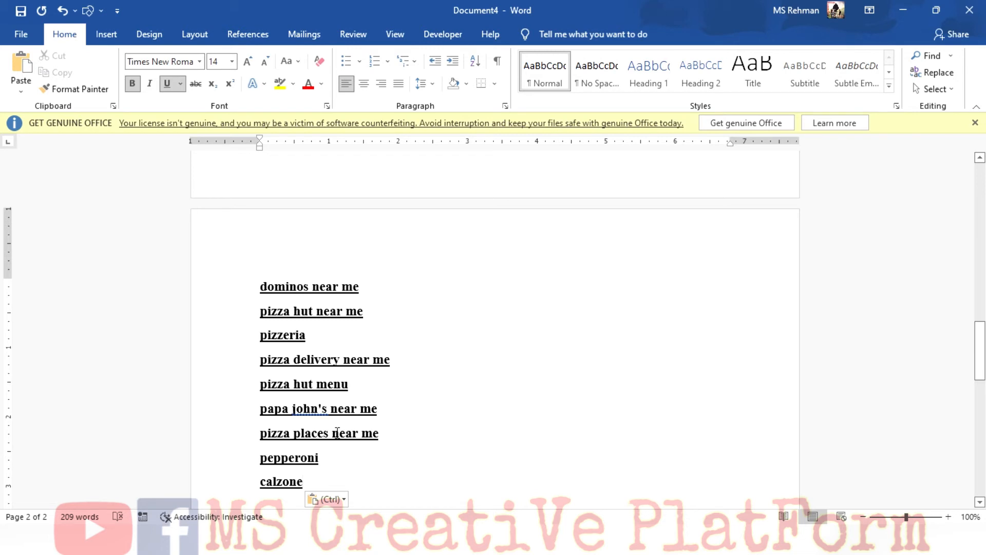
key("ctrl+z")
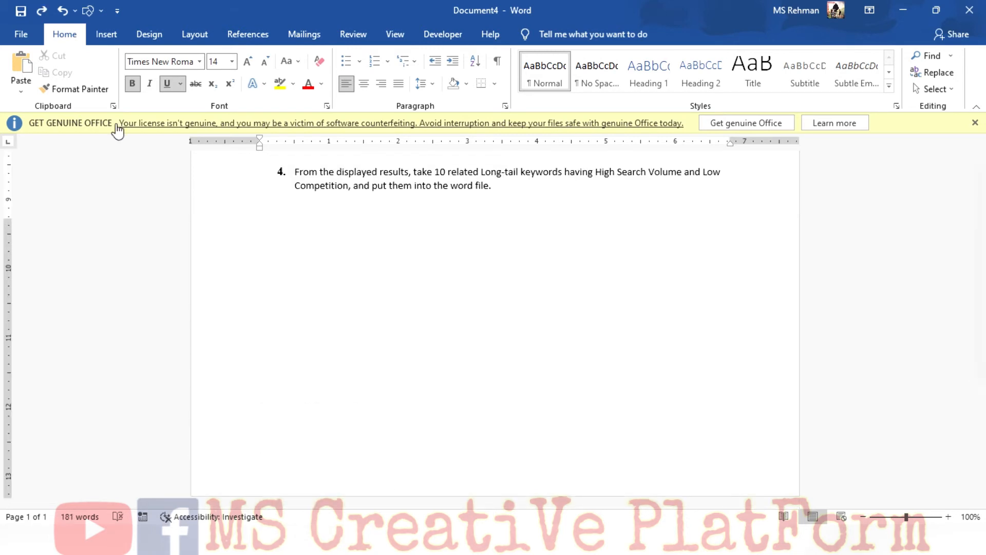
- Turn off bold and underline, set the font size to 11, and paste the ten copied keywords below item 4
left_click(167, 83)
left_click(134, 85)
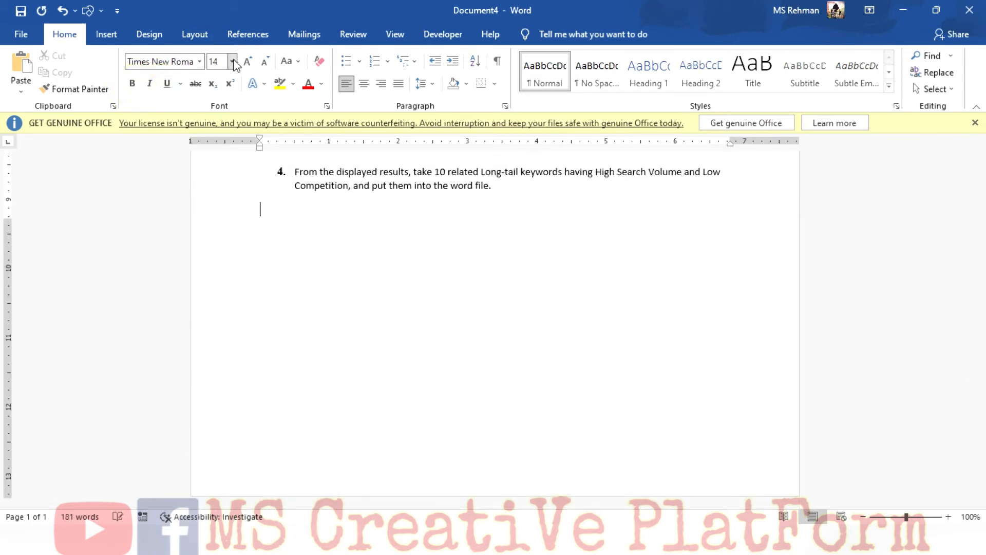
left_click(264, 62)
left_click(264, 62)
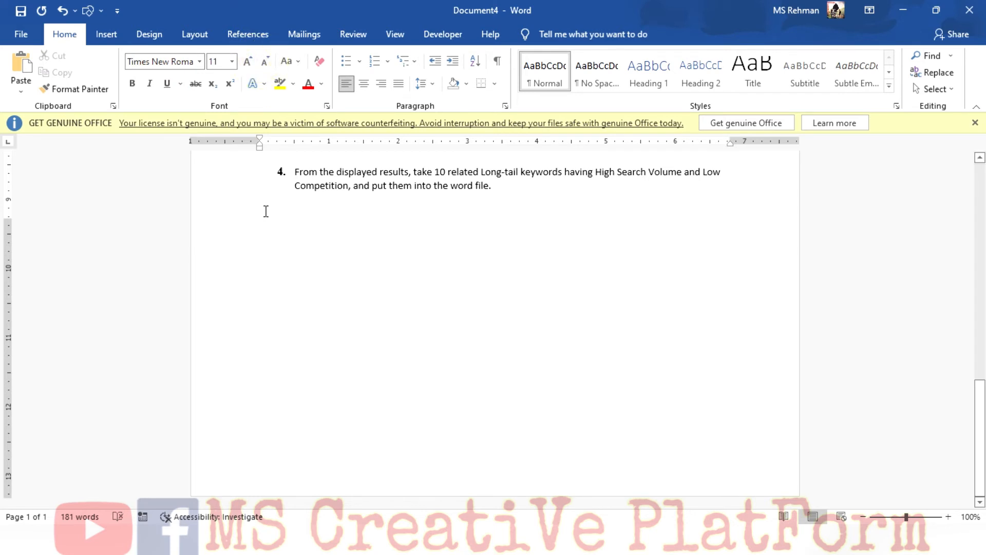
key("ctrl+v")
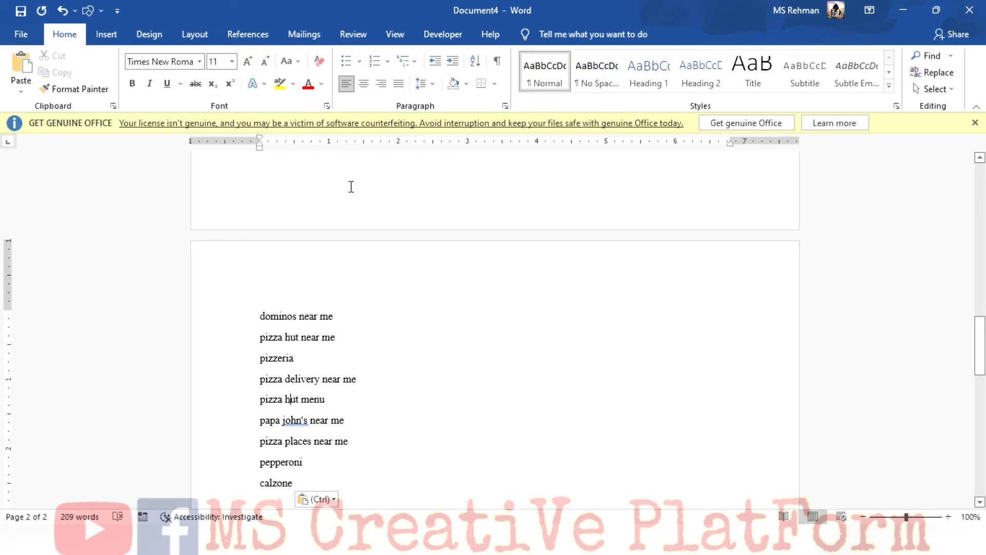
- Insert an extra blank line between the Solution label and the Task 1 heading
key("Up")
key("Up")
key("Up")
key("Up")
key("Up")
key("Up")
key("Up")
key("Up")
key("Up")
key("Up")
key("Up")
key("Up")
key("Up")
key("Down")
key("Down")
key("Down")
key("Down")
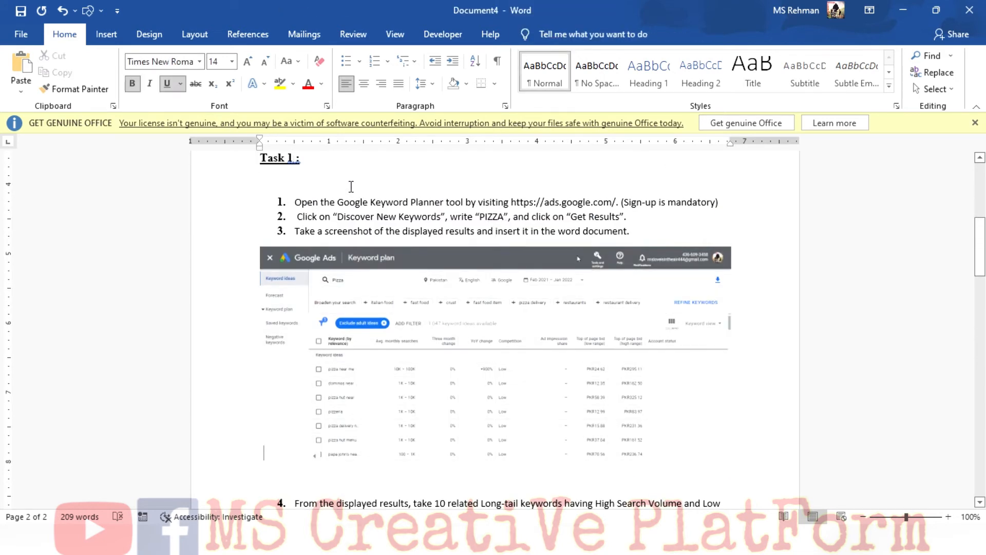
key("Down")
key("Down")
key("Up")
key("Up")
key("Up")
key("Up")
key("Up")
key("Up")
key("Up")
key("Up")
key("Up")
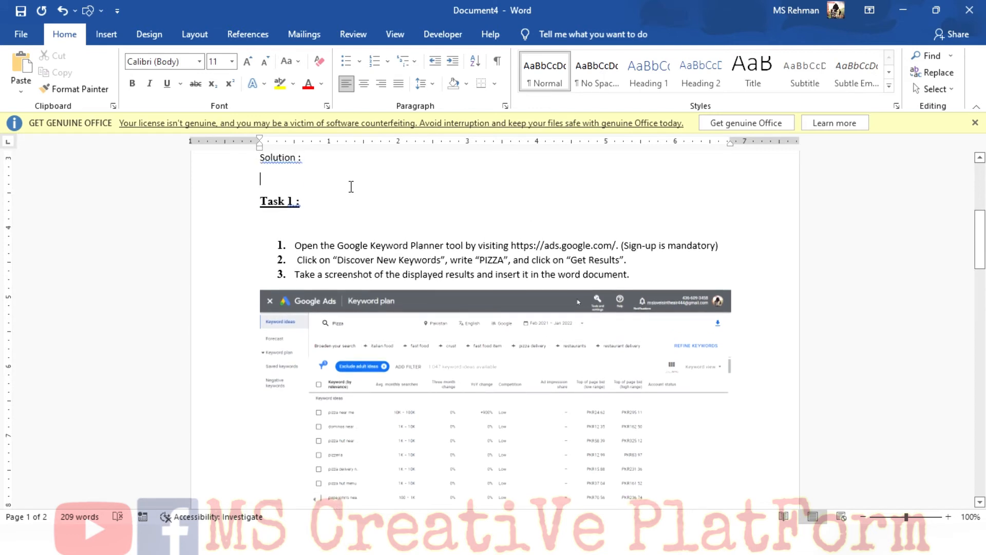
key("Return")
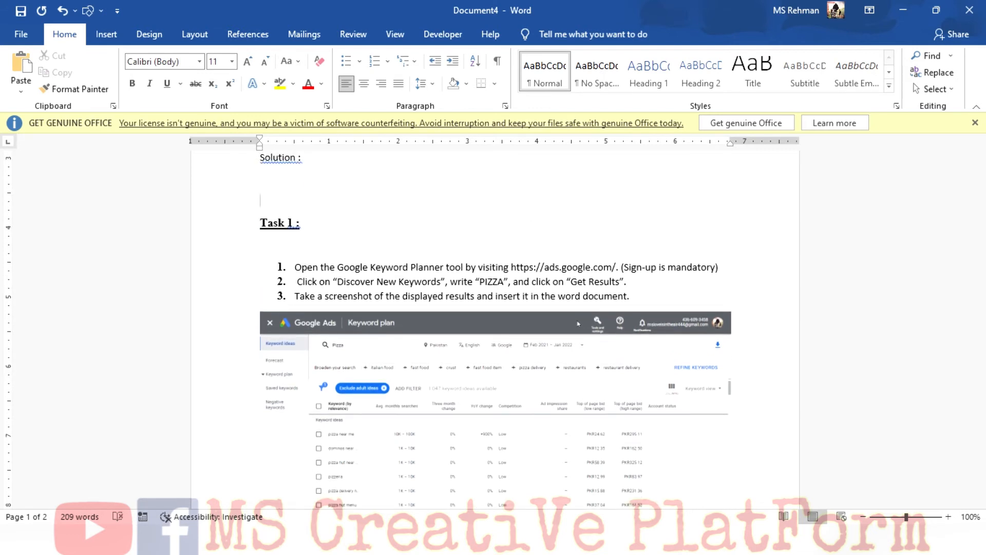
- Insert a blank line between the Keyword Planner screenshot and item 4 so that item 4 moves to the next page with its keywords
key("Down")
key("Down")
key("Down")
key("Down")
key("Down")
key("Down")
key("Down")
key("Down")
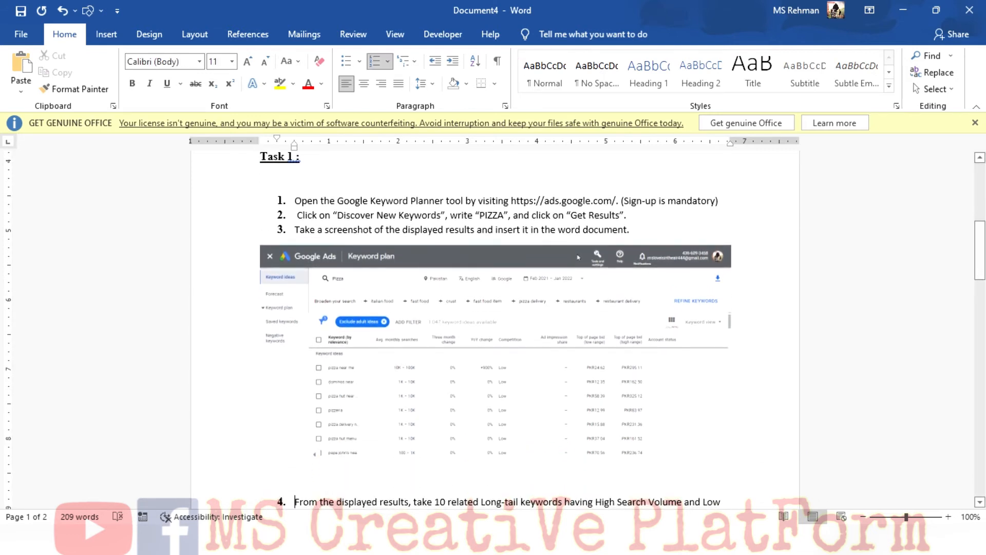
key("Down")
key("Down")
key("Down")
key("Up")
key("Up")
key("Up")
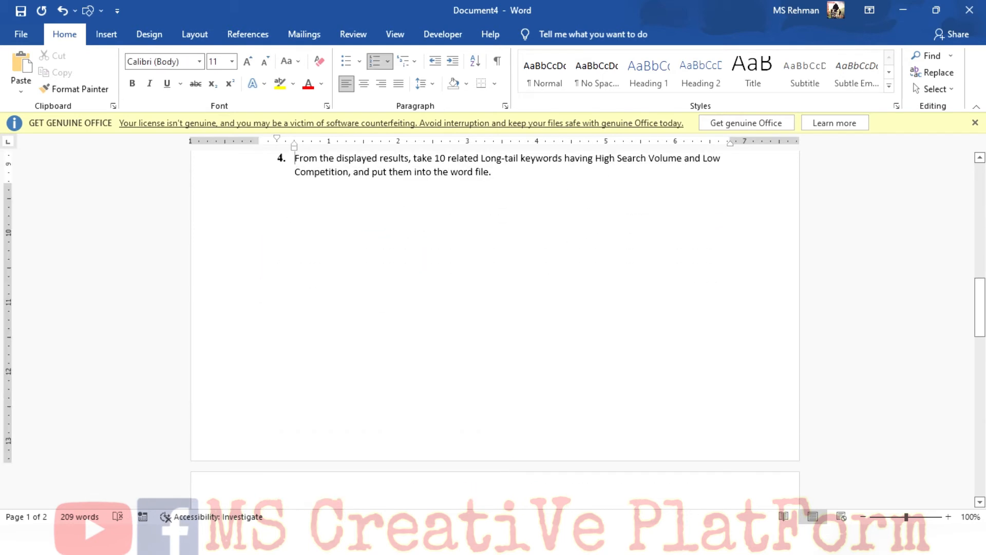
key("Up")
key("Return")
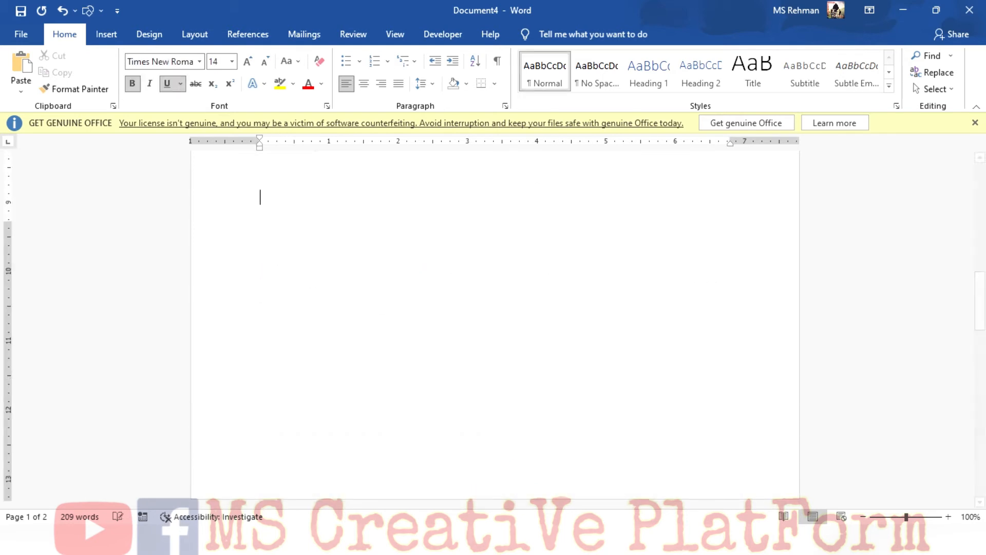
- Add the heading "Task 2" below the last keyword, calzone, leaving a blank line between them
key("Down")
key("Down")
key("Down")
key("Down")
key("Down")
key("Down")
key("Down")
key("Down")
key("Down")
key("Down")
key("Down")
key("Down")
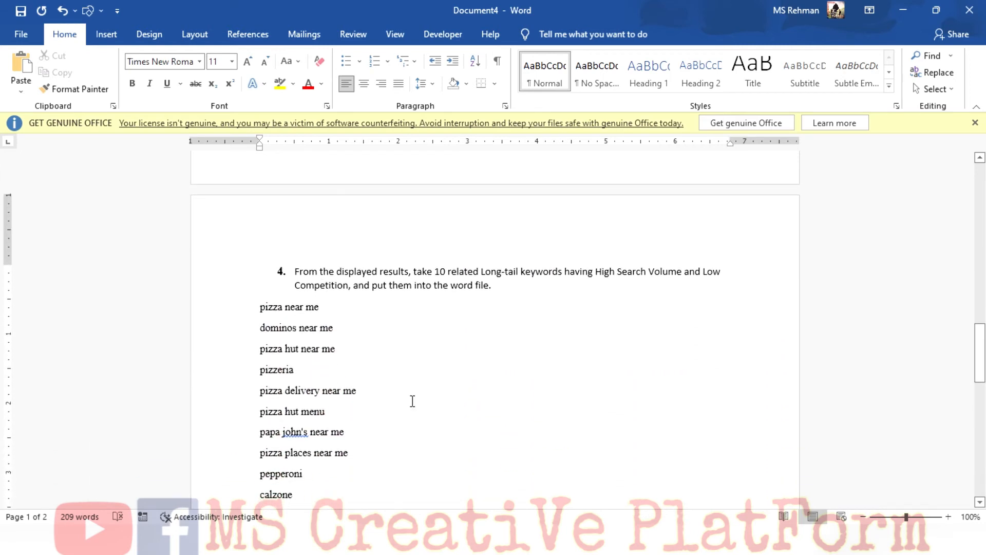
key("End")
key("Return")
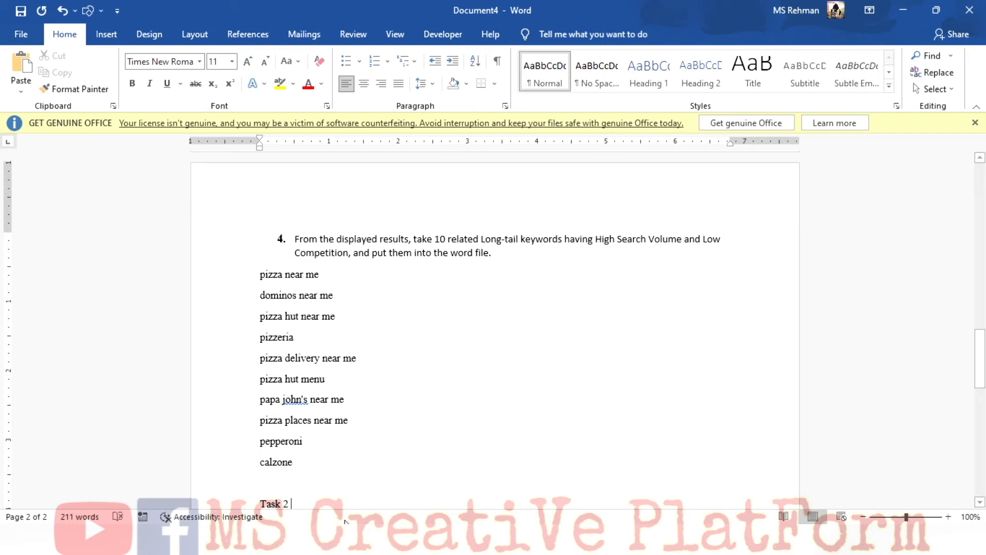
- Make the "Task 2" heading bold
left_click_drag(975, 340, 978, 369)
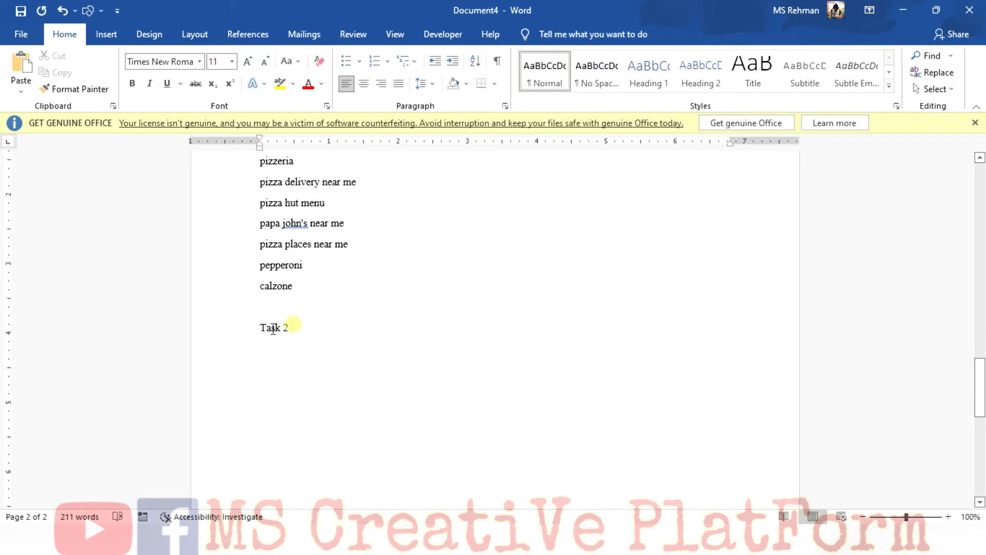
left_click_drag(293, 327, 260, 328)
left_click(133, 83)
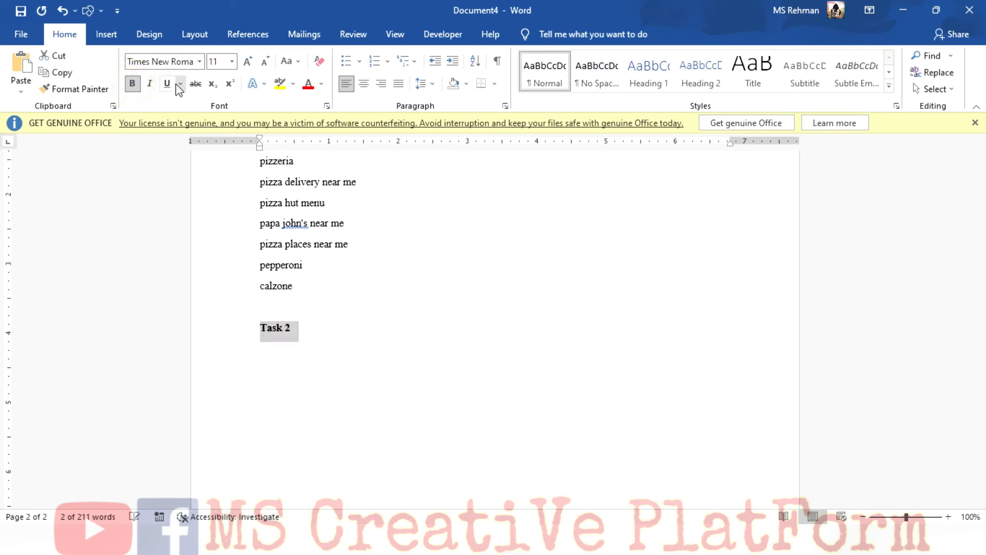
- Underline the "Task 2" heading at font size 12 and start a smaller line without bold or underline below it
left_click(167, 83)
left_click(249, 61)
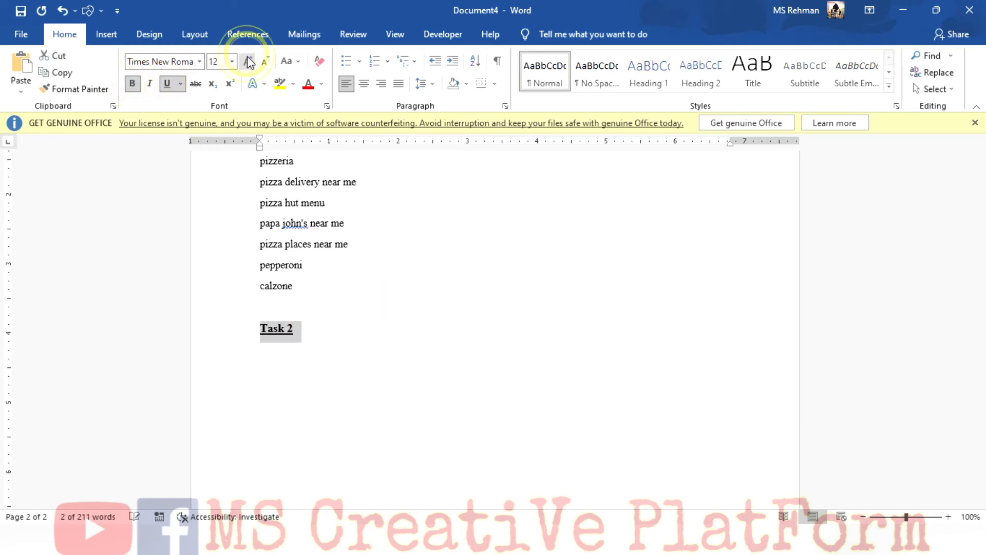
left_click(321, 323)
key("Return")
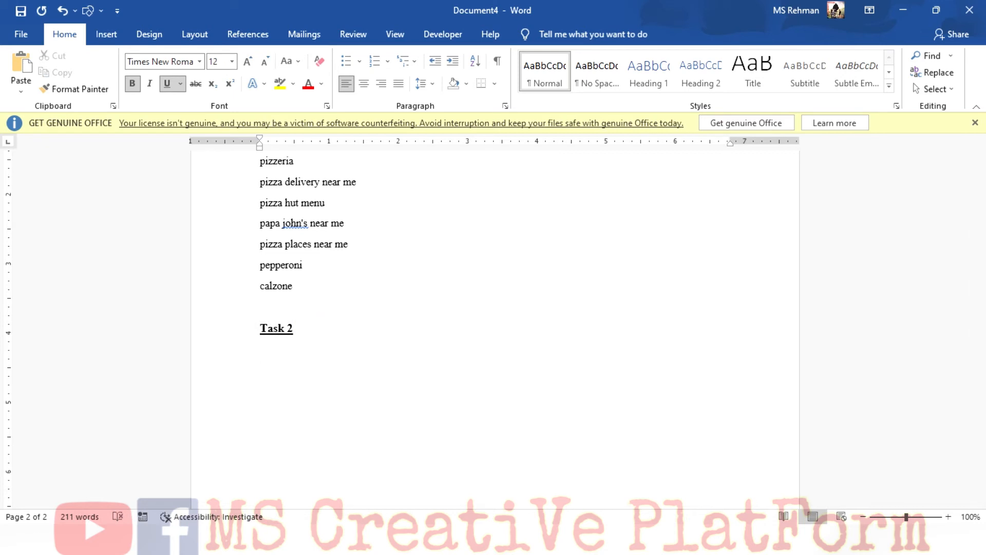
left_click(167, 84)
left_click(132, 83)
left_click(265, 61)
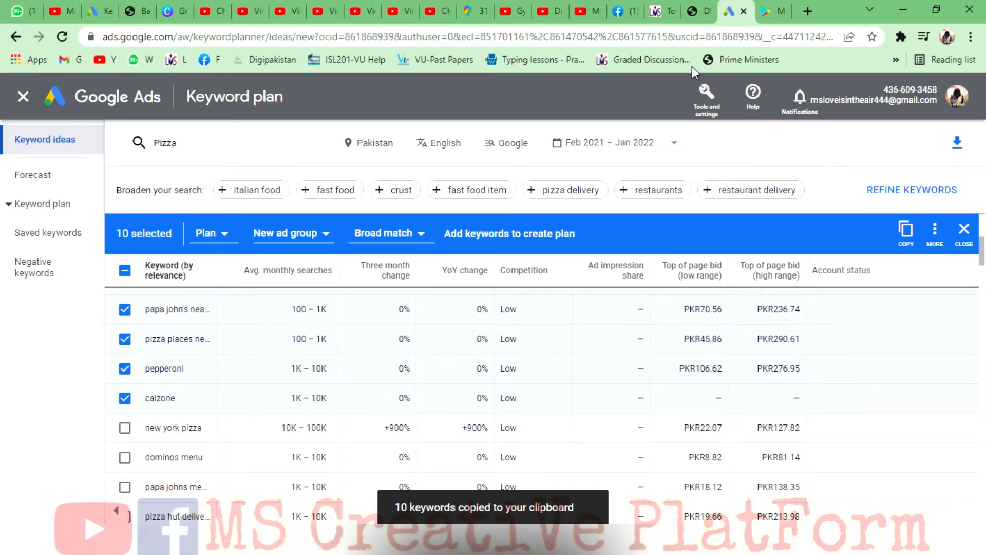
- Switch to Chrome, consult the Task 2 instructions in the exercise PDF, and copy only the keyword "pizza near me" from the Keyword Planner ideas
left_click(697, 9)
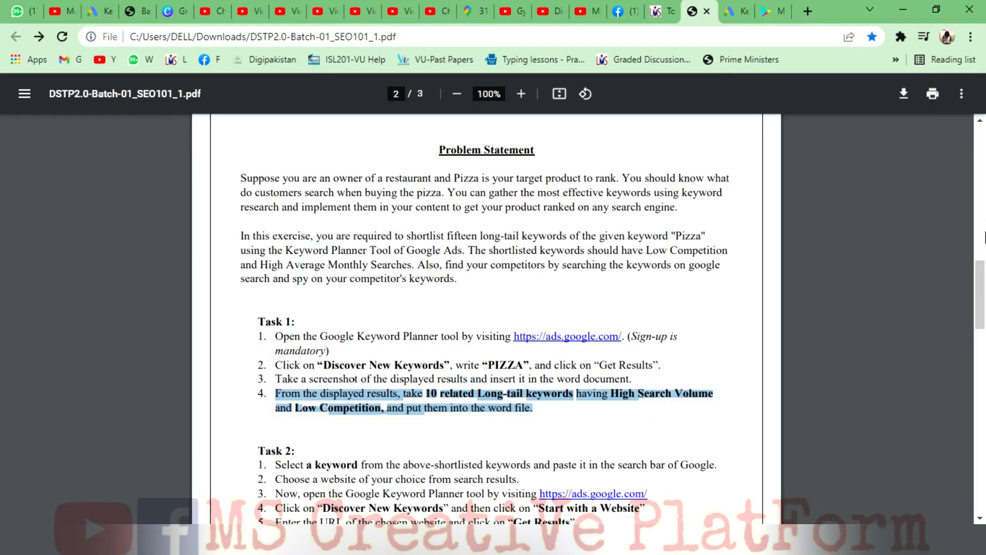
left_click_drag(982, 272, 983, 281)
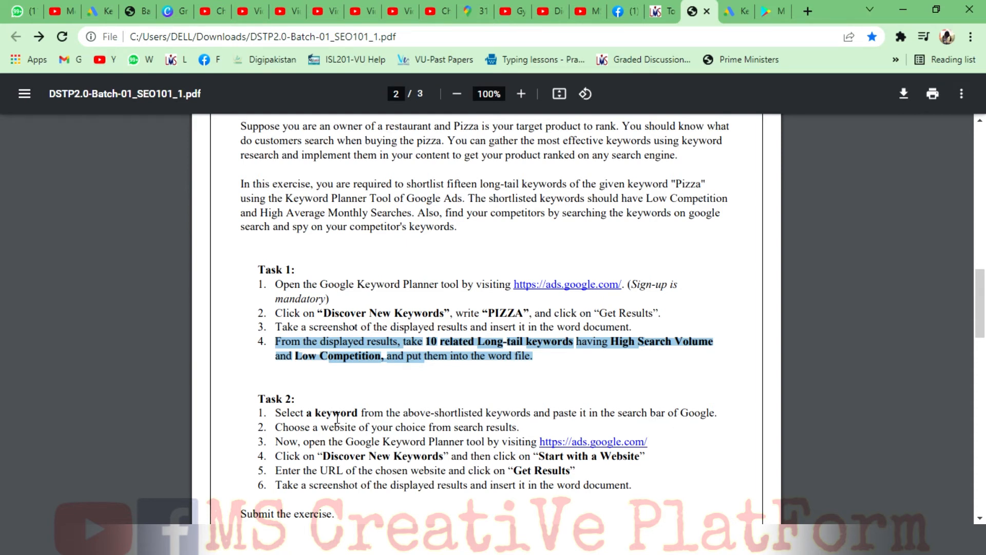
left_click(734, 11)
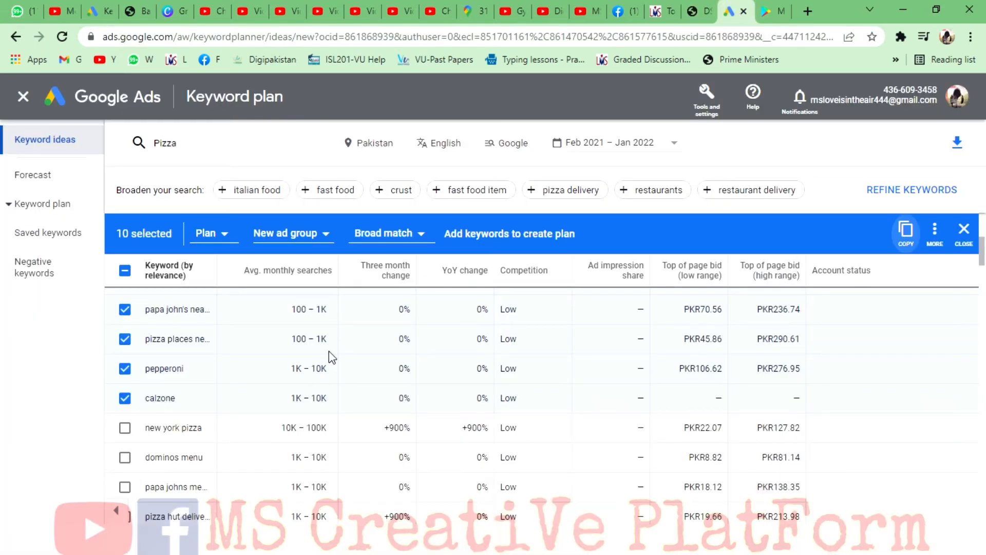
left_click(126, 271)
left_click(126, 272)
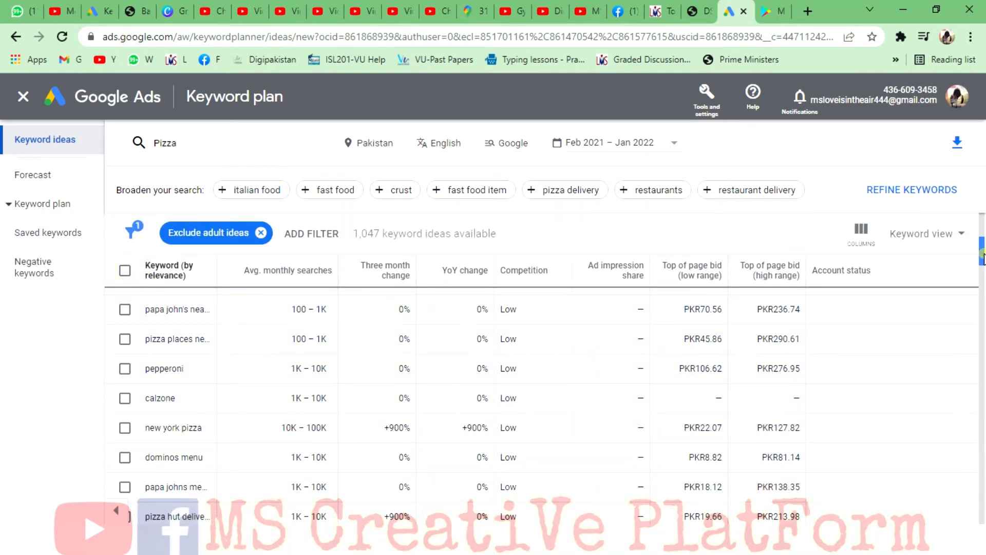
left_click_drag(982, 255, 983, 226)
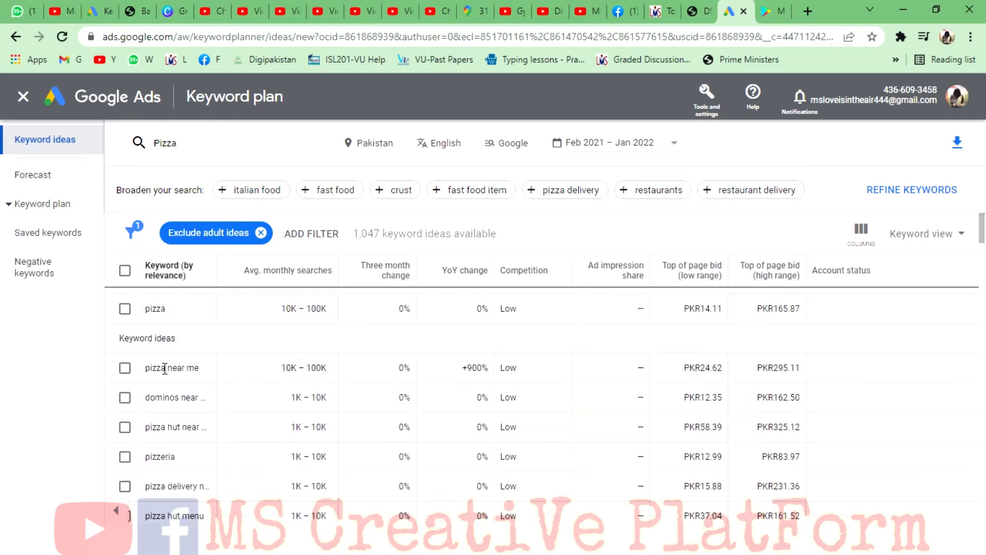
left_click(125, 369)
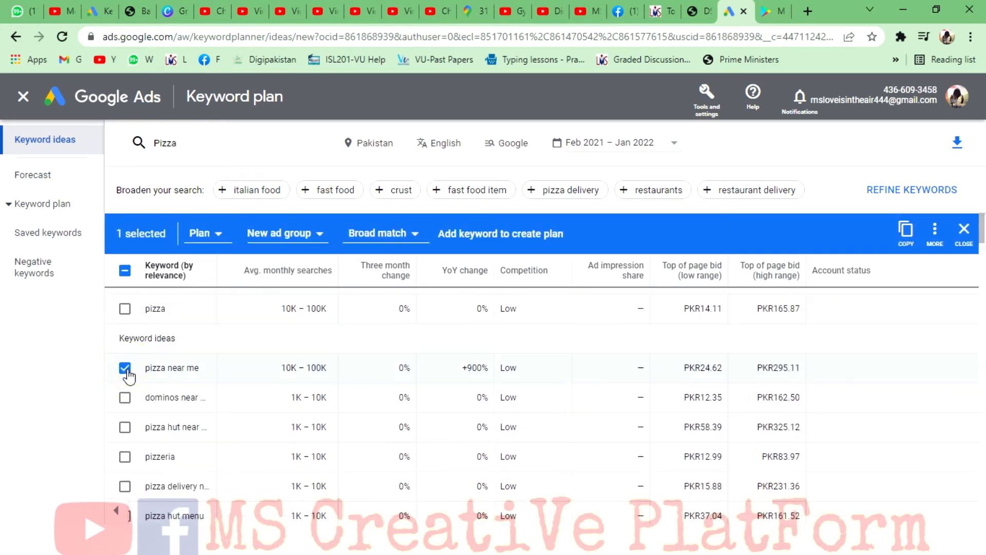
left_click(906, 234)
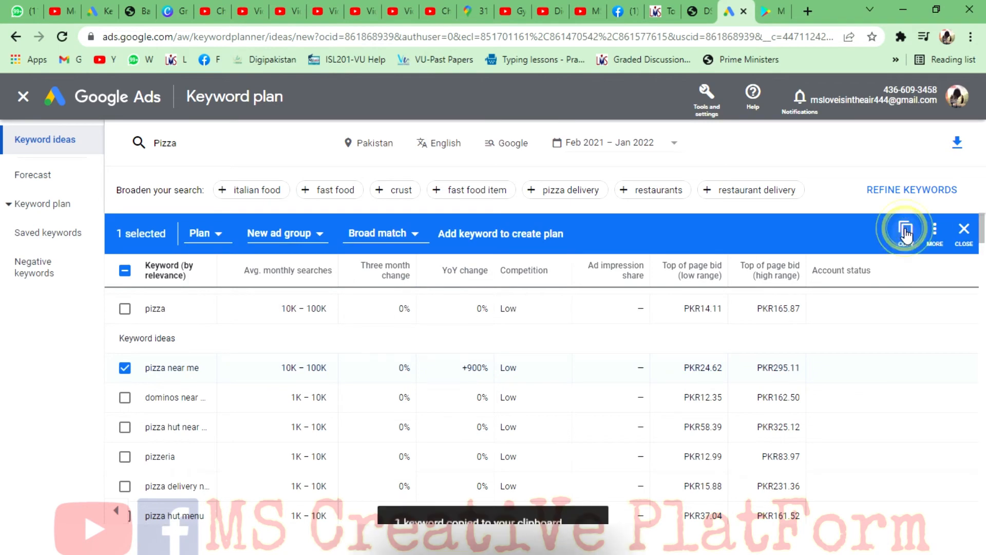
- Recheck the first Task 2 instruction and search Google for "pizza near me" in a new tab
left_click(699, 19)
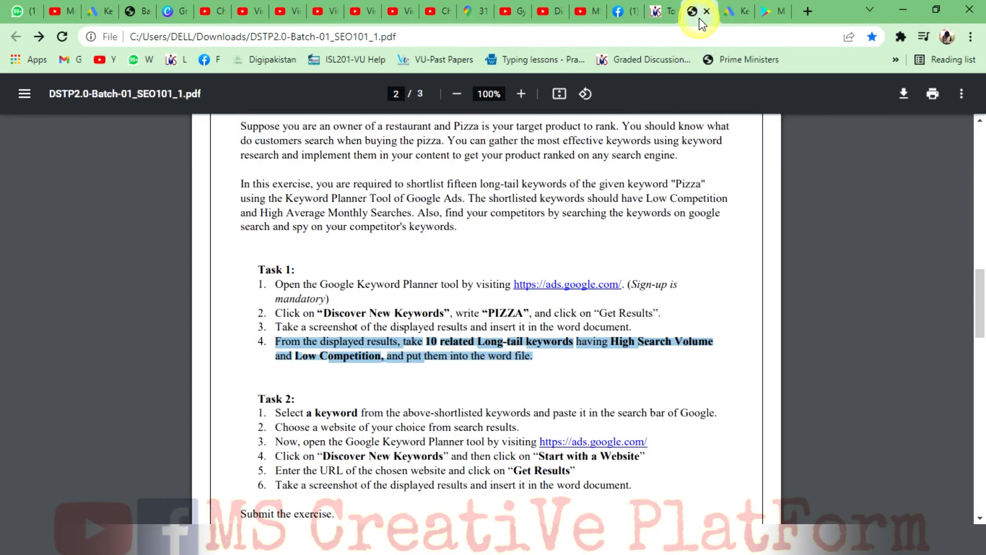
left_click(512, 368)
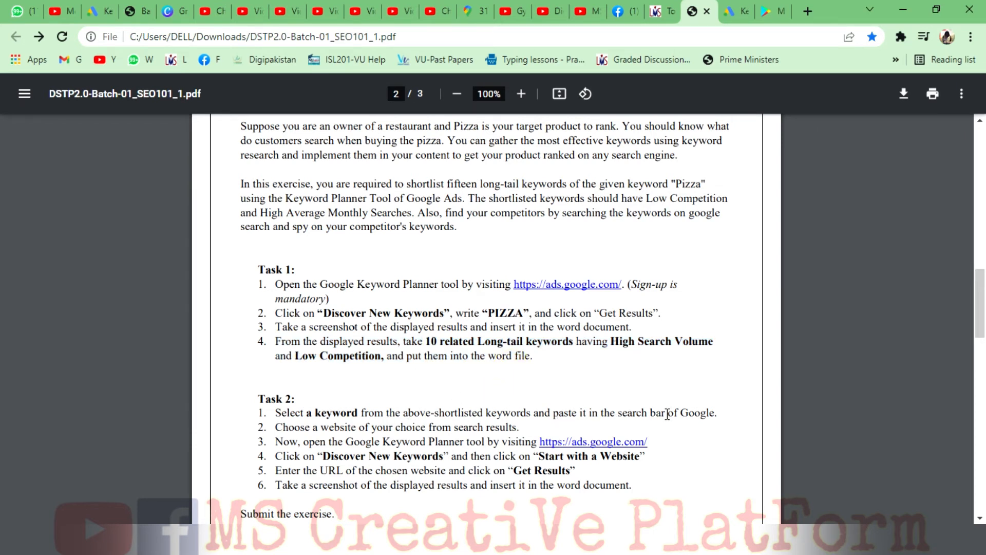
left_click(807, 10)
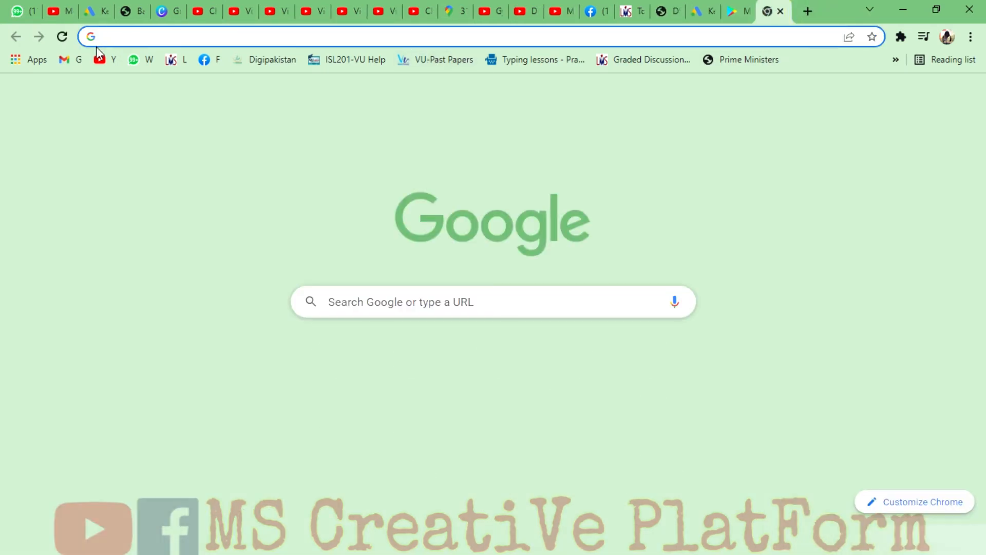
left_click(121, 37)
type("pizza near me")
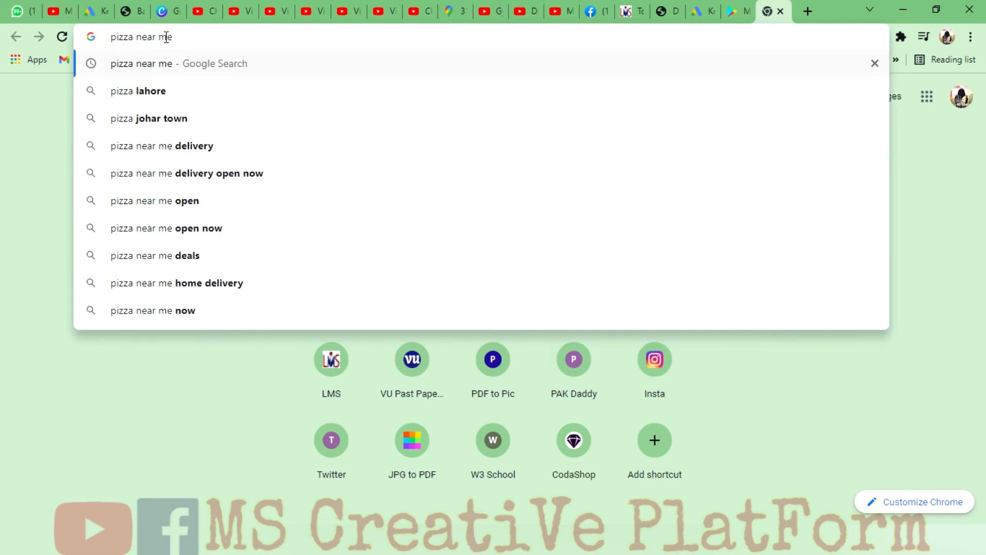
key("Return")
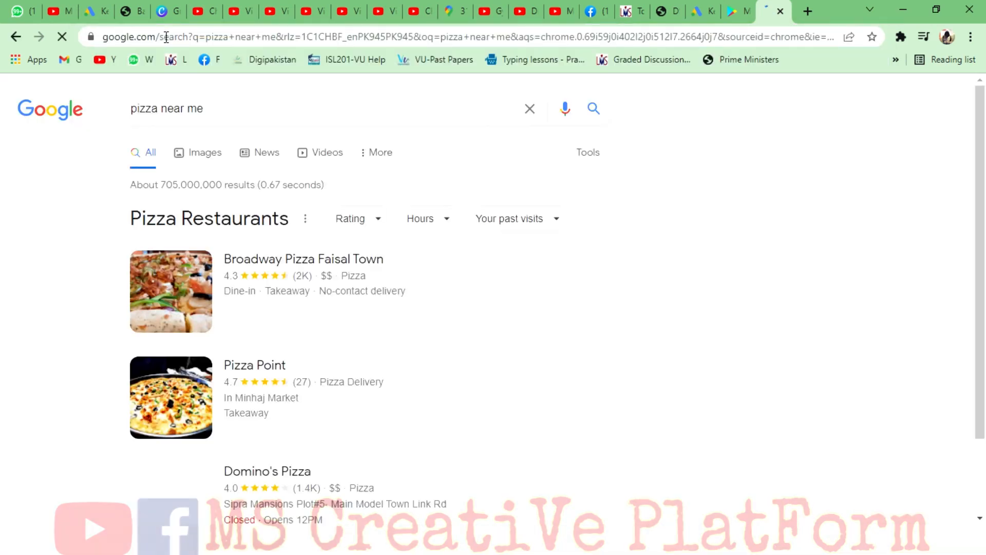
left_click_drag(740, 211, 361, 279)
left_click(641, 192)
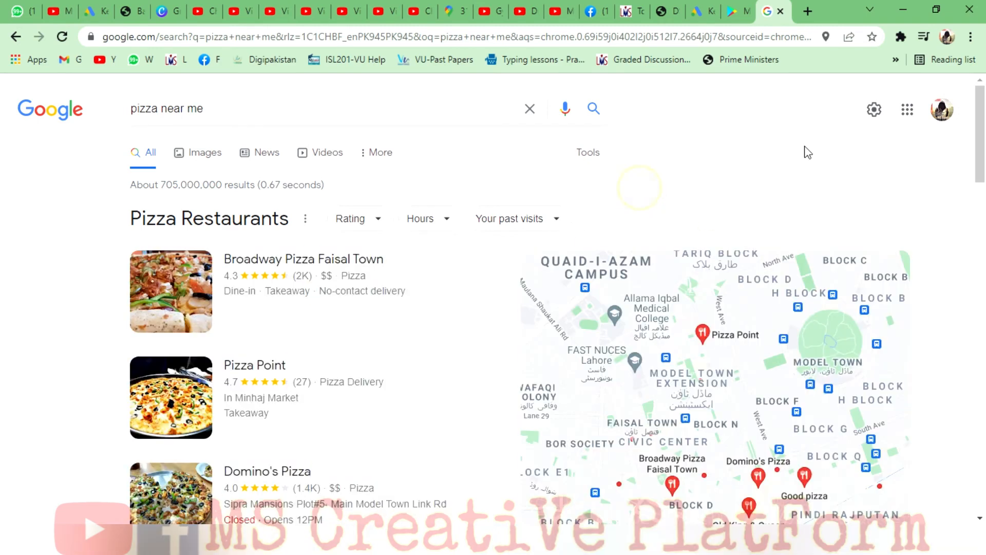
- Choose the Pizza Hut Pakistan website from the Google results and copy its link address
left_click_drag(983, 144, 964, 242)
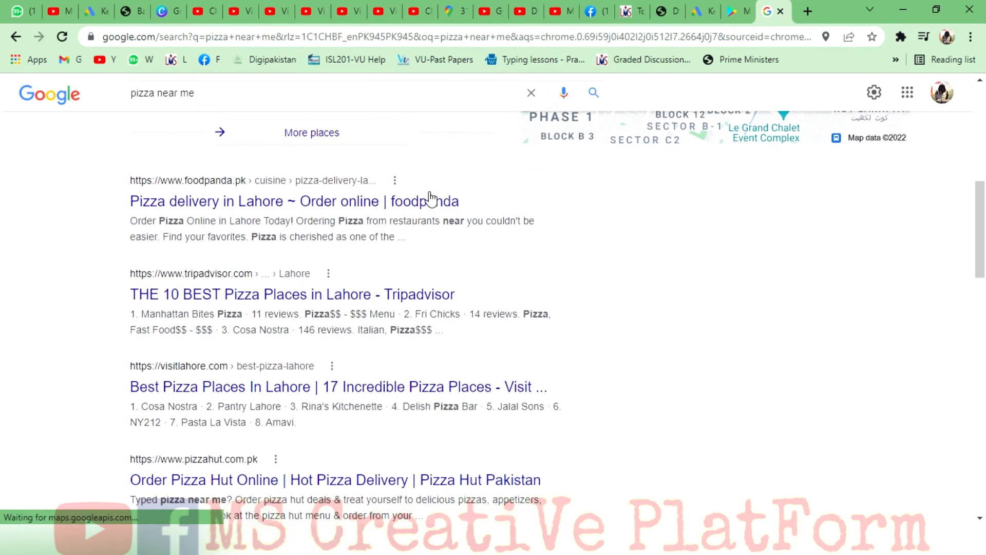
left_click(699, 10)
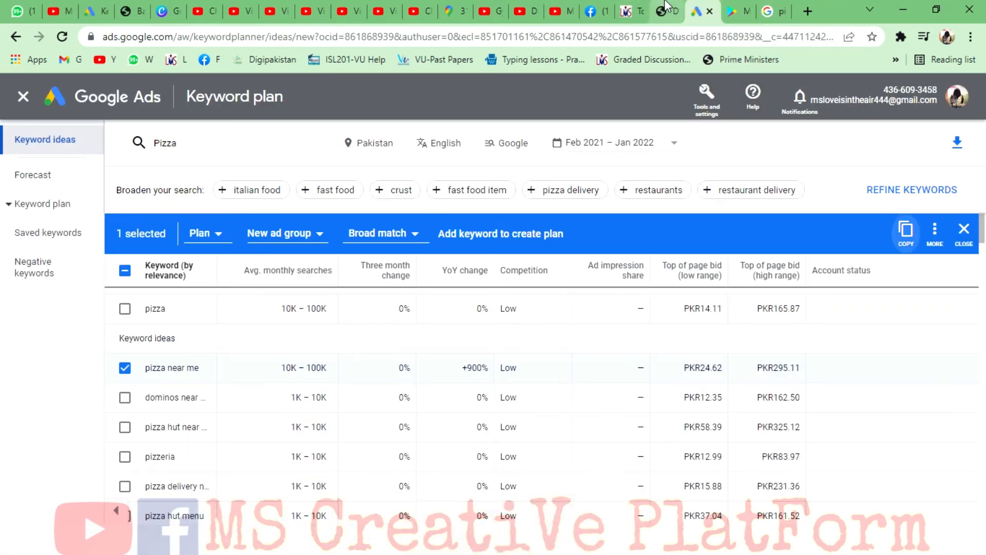
left_click(665, 10)
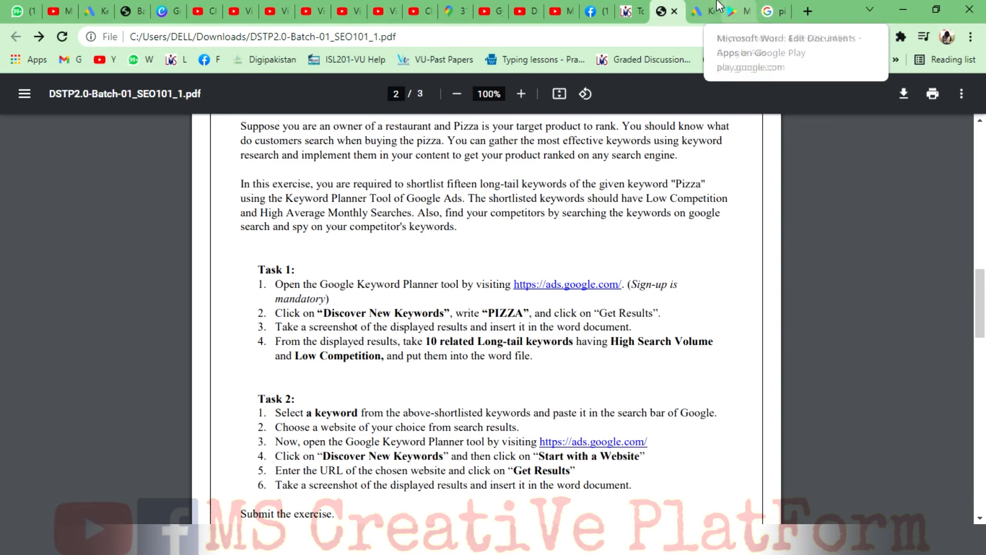
left_click(704, 10)
left_click(738, 11)
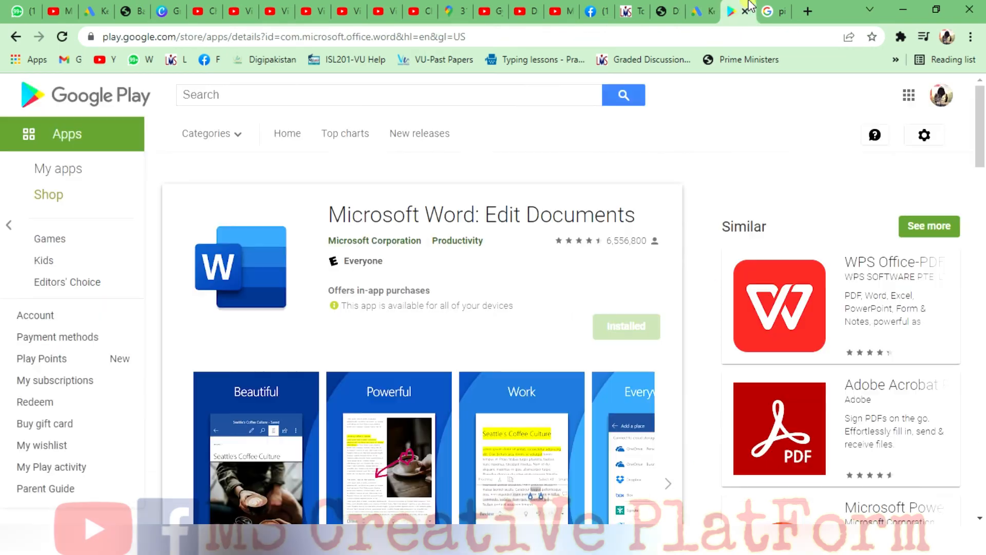
left_click(765, 10)
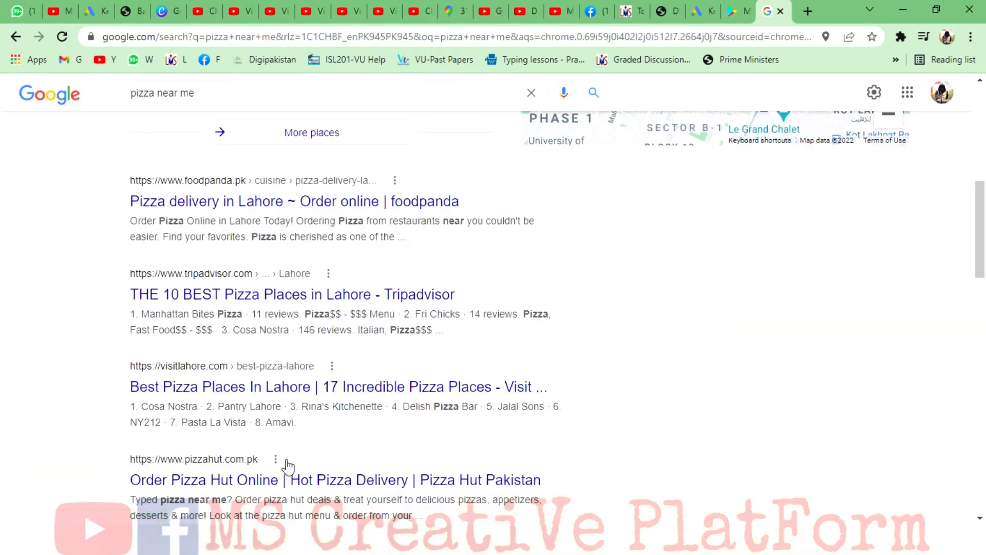
right_click(284, 483)
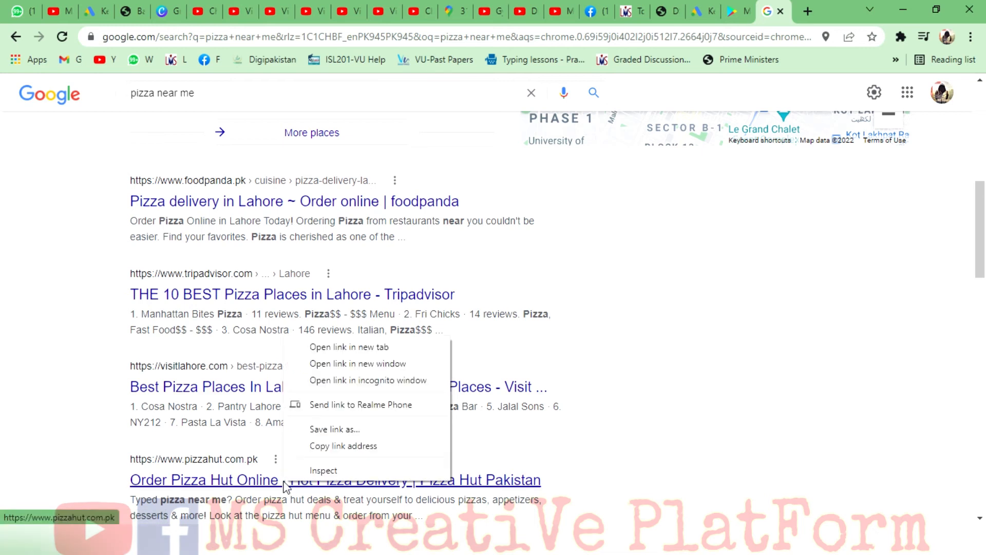
left_click(312, 446)
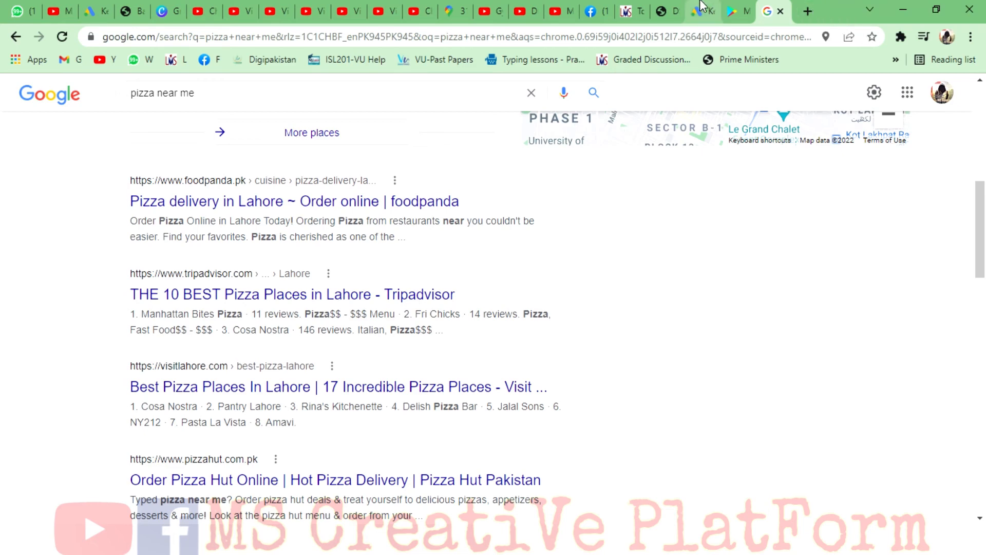
left_click(701, 11)
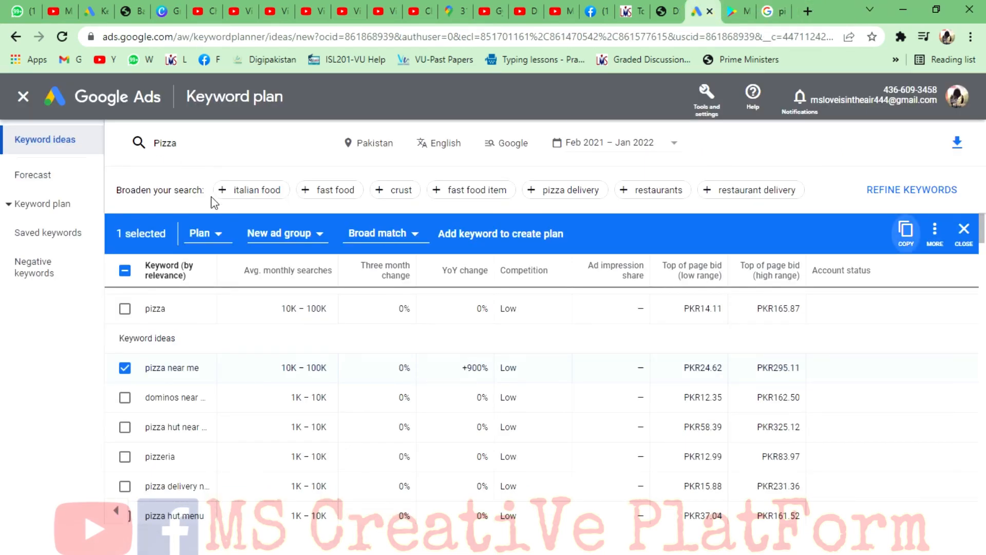
left_click(12, 39)
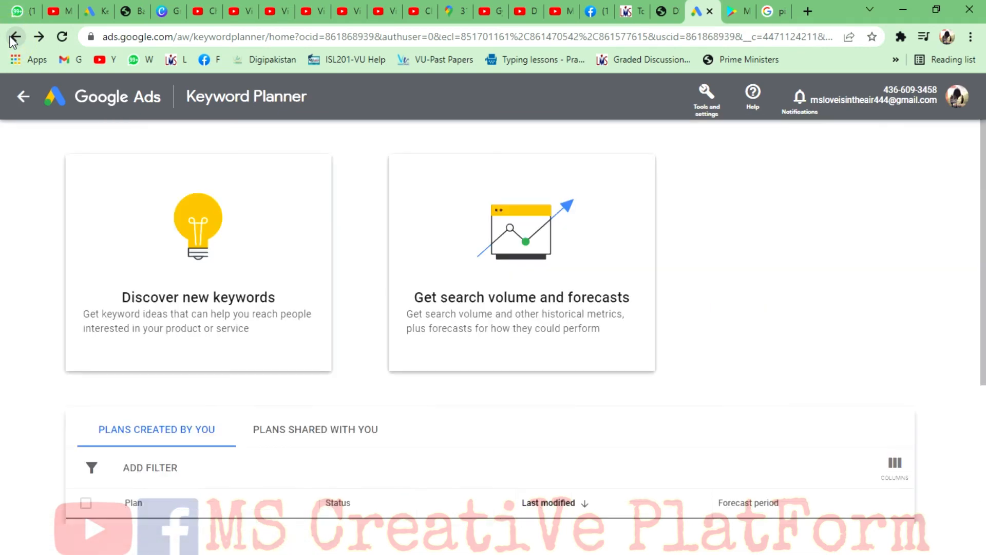
left_click(226, 276)
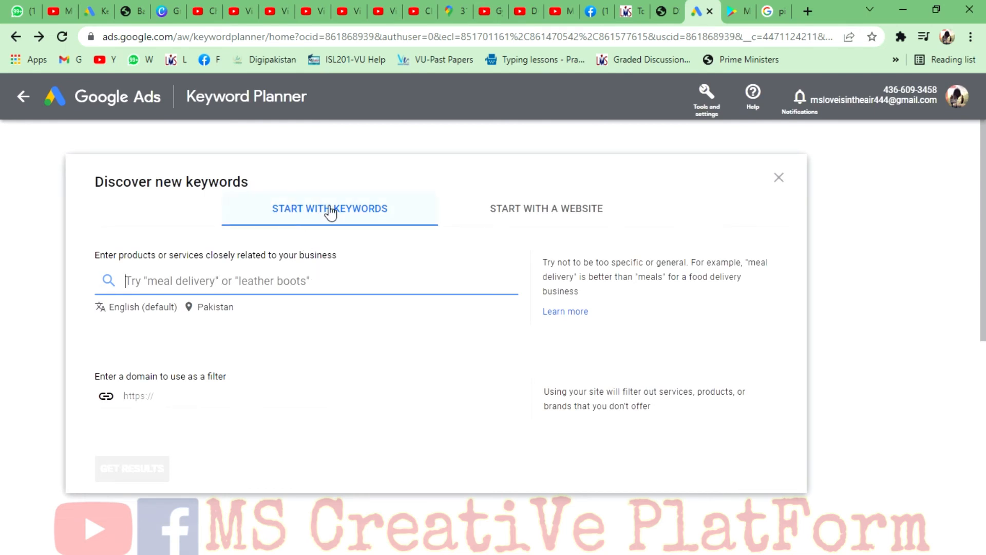
type("pizza")
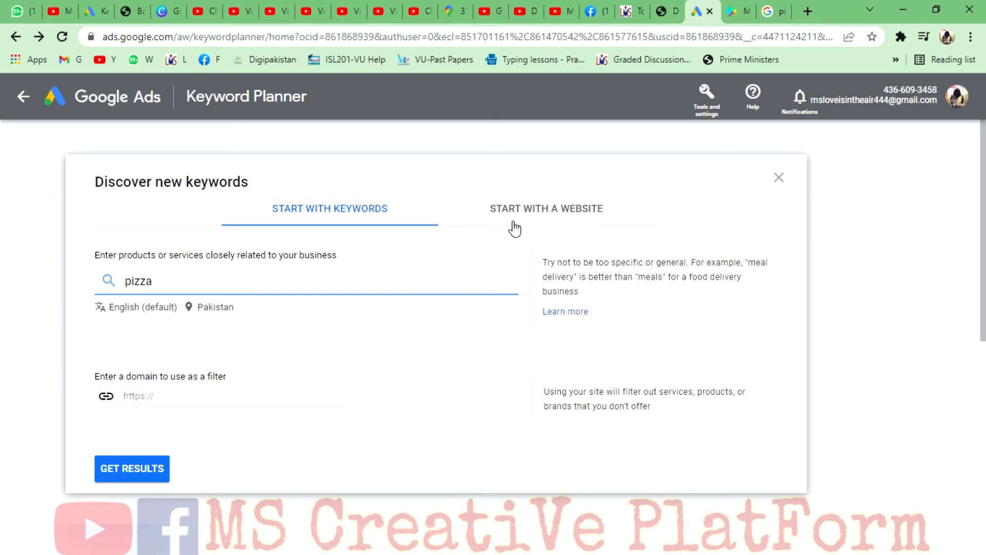
left_click(402, 213)
left_click(519, 216)
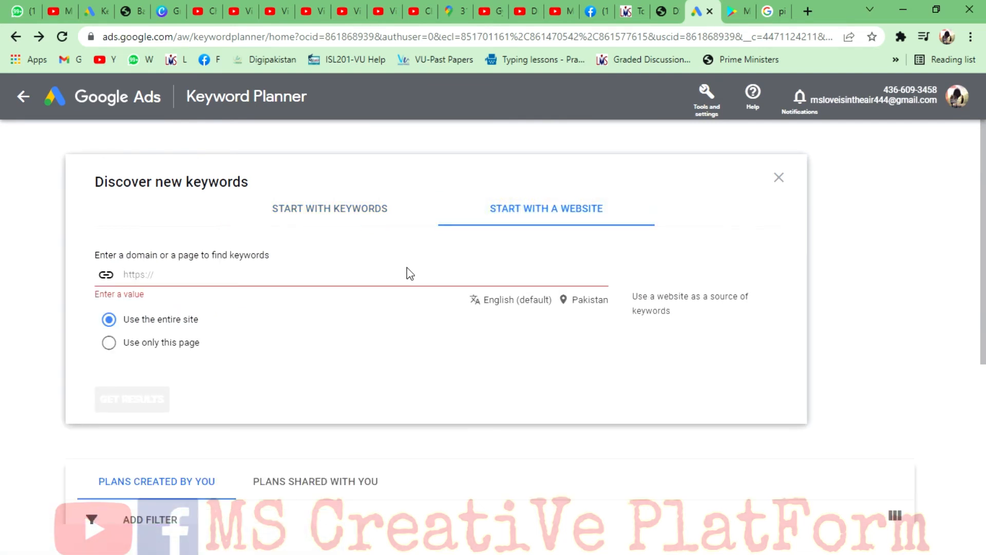
key("ctrl+v")
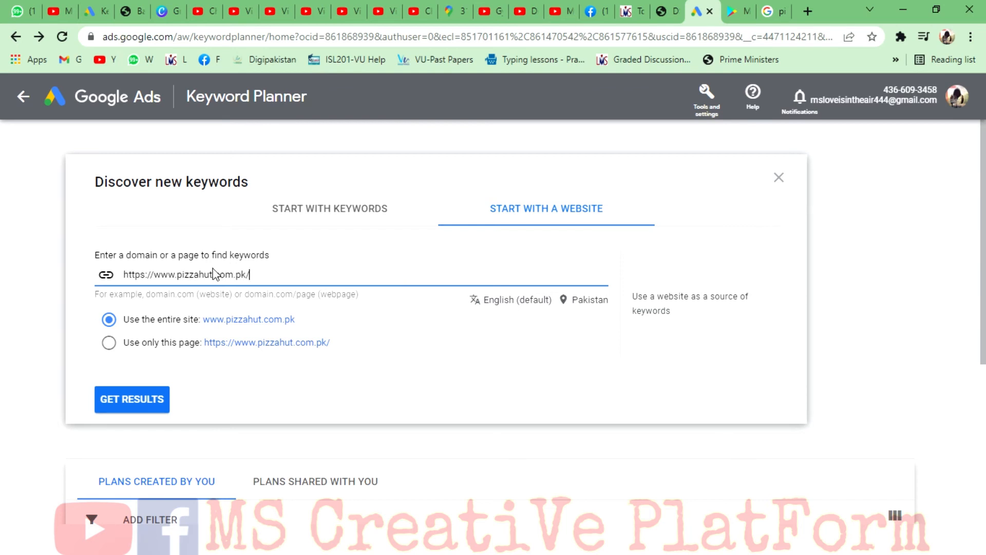
left_click(663, 8)
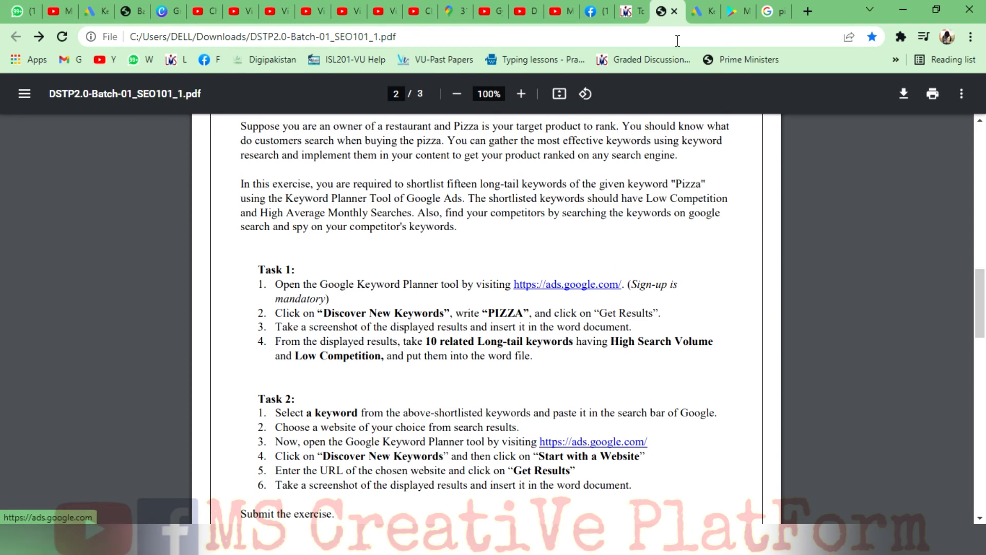
left_click(709, 9)
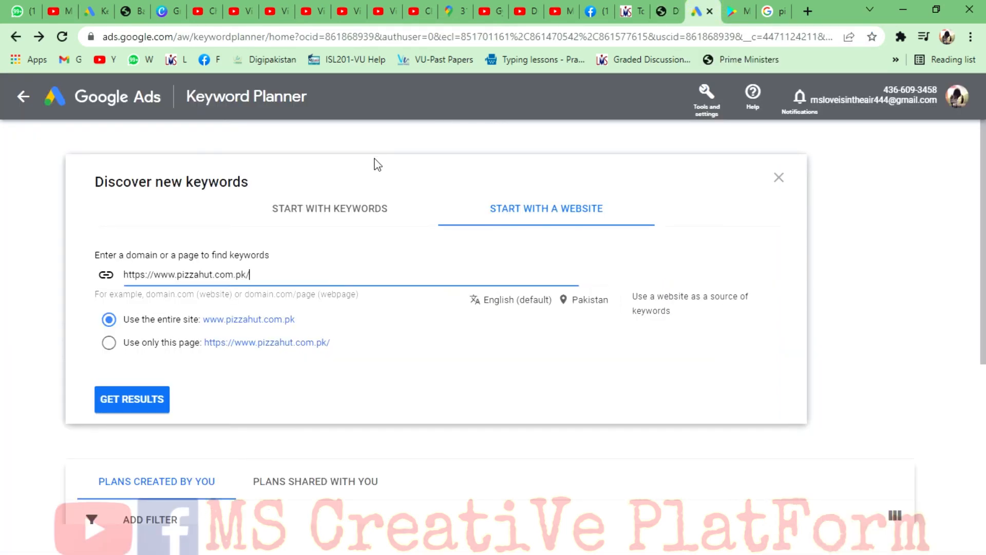
left_click(125, 397)
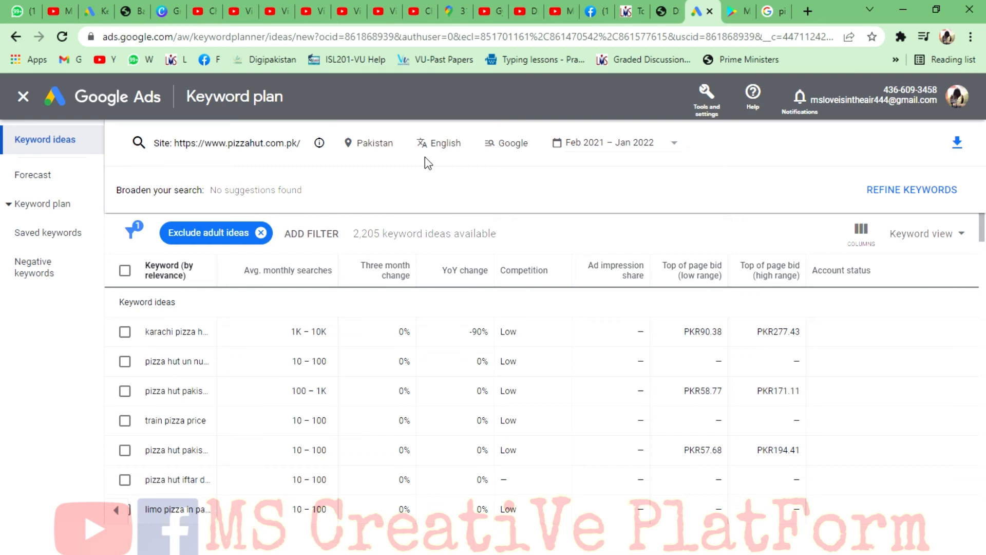
- Copy the six Task 2 instructions from the exercise PDF and paste them below the Task 2 heading in the Word document
left_click(676, 7)
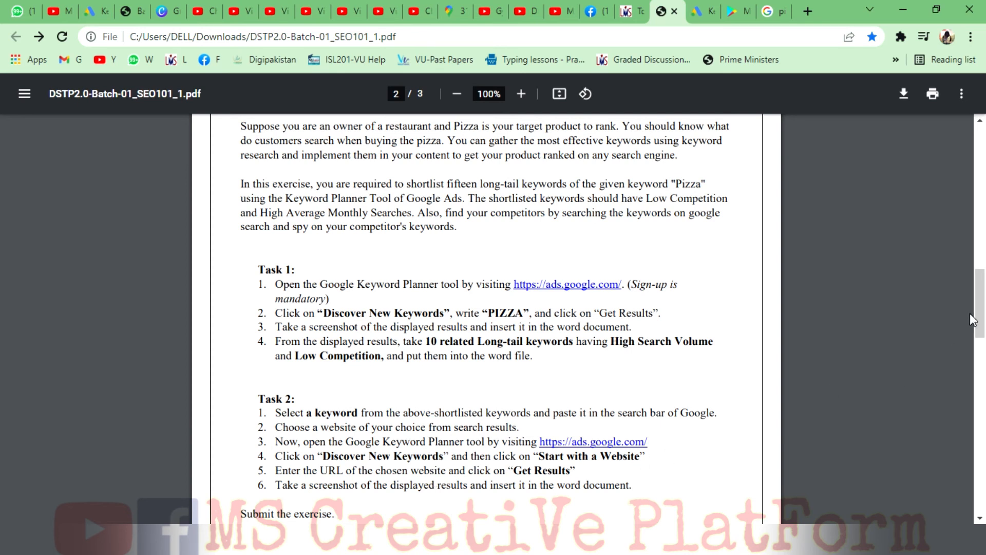
left_click_drag(980, 312, 981, 331)
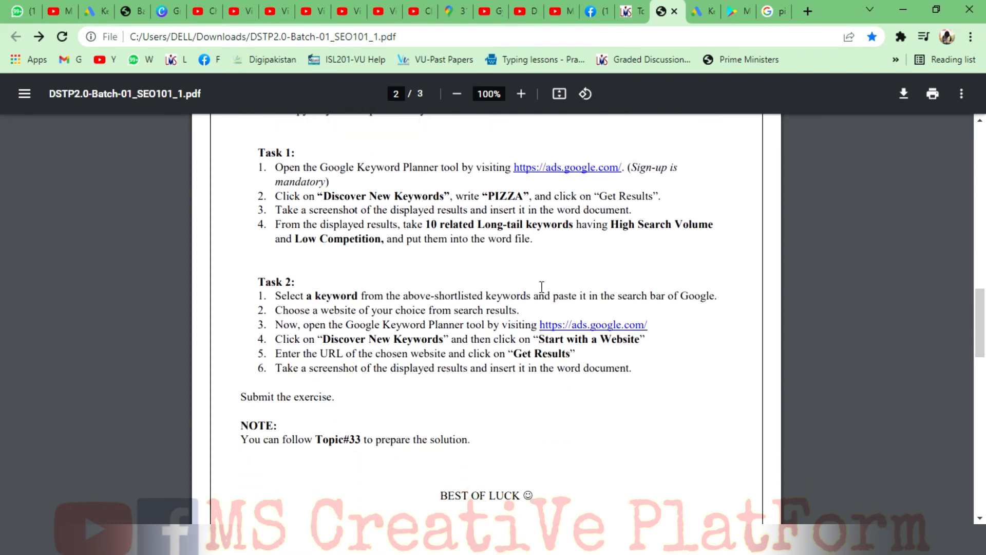
left_click_drag(276, 294, 618, 373)
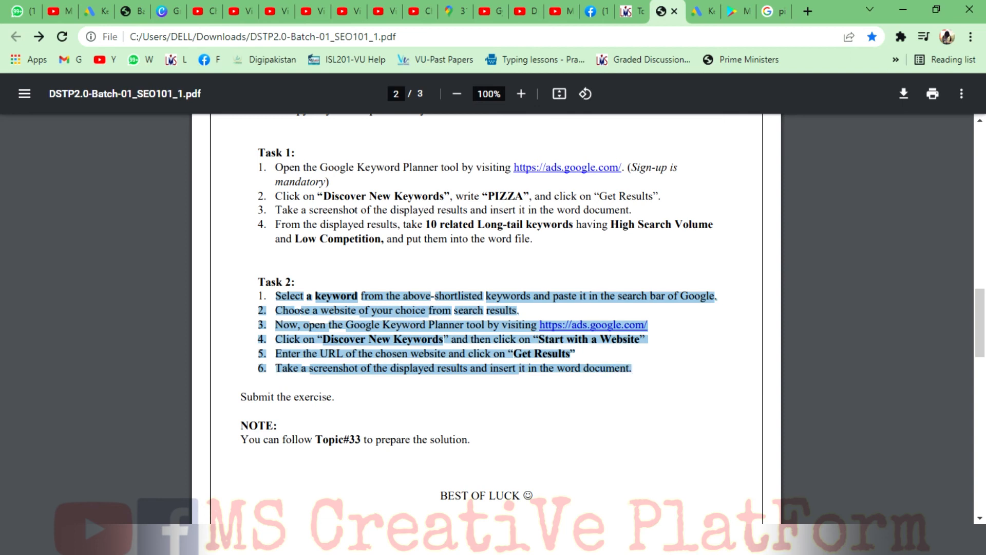
left_click(903, 478)
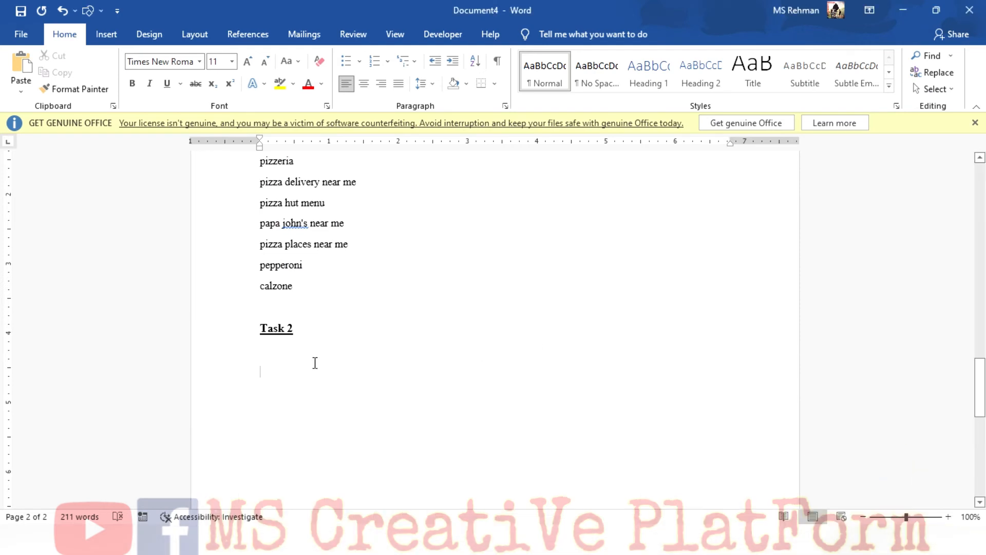
key("ctrl+v")
- Add "1." before the pasted text starting with "Select a keyword" to turn it into a numbered list
left_click(258, 371)
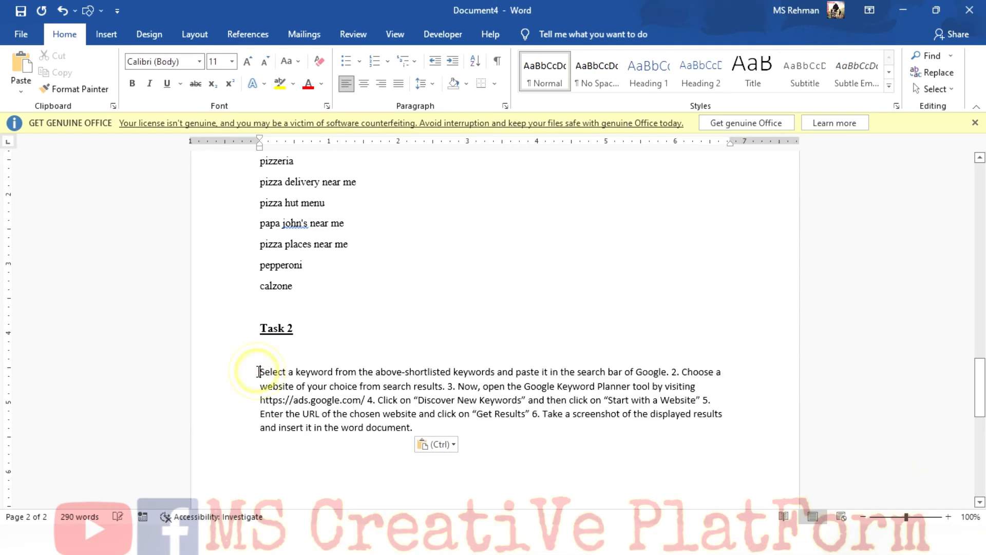
type("1")
left_click(257, 371)
type(".")
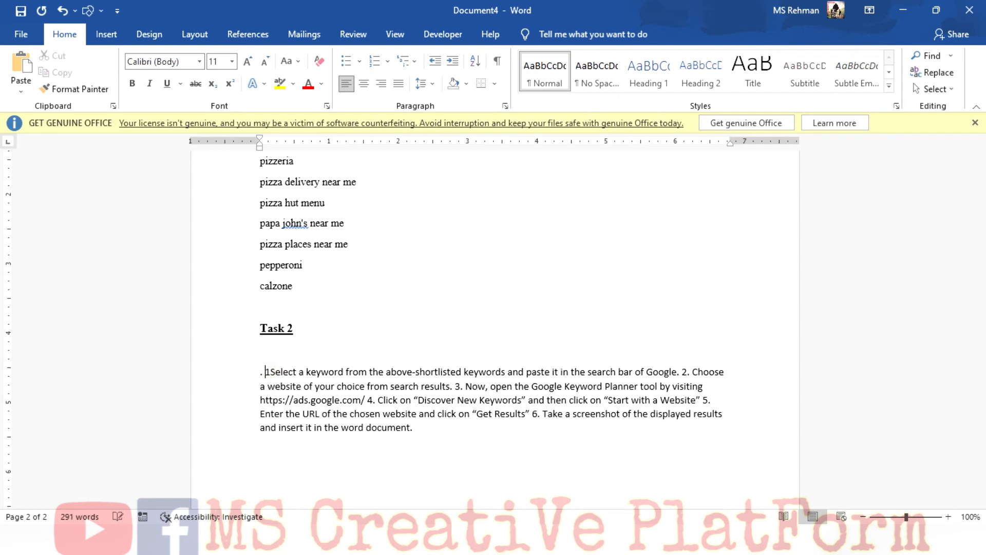
key("BackSpace")
key("BackSpace")
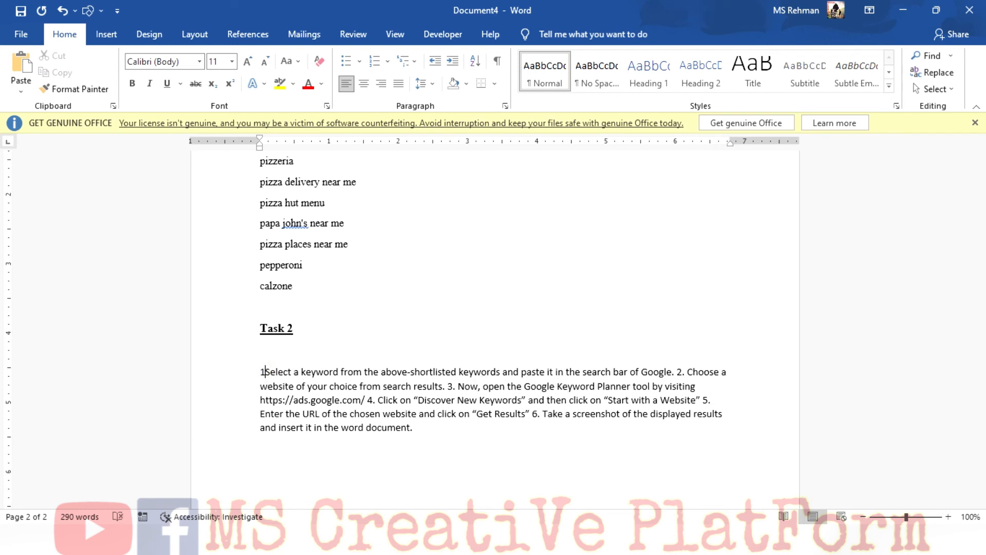
type(".")
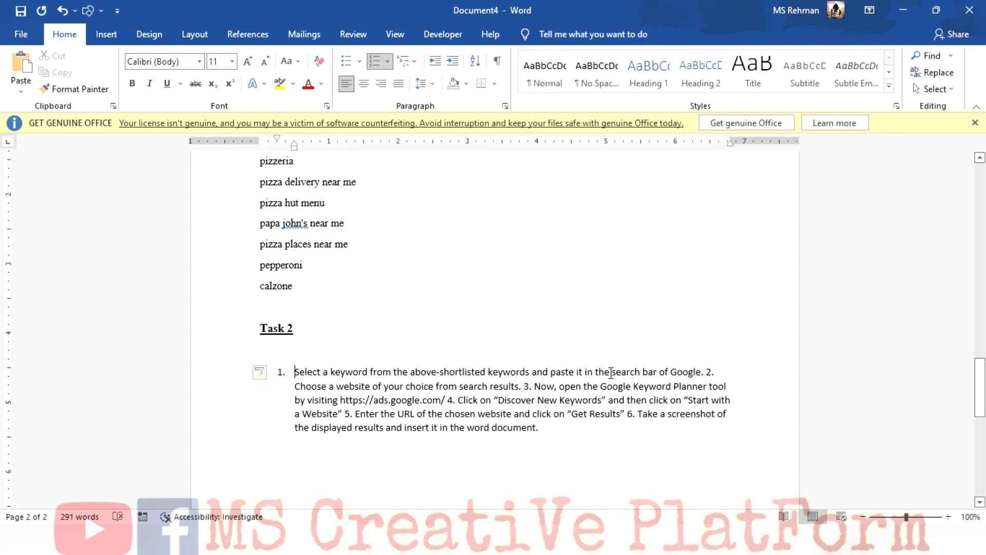
- Split instructions 2 and 3 into separate list items and delete their duplicate pasted numbers
left_click(708, 371)
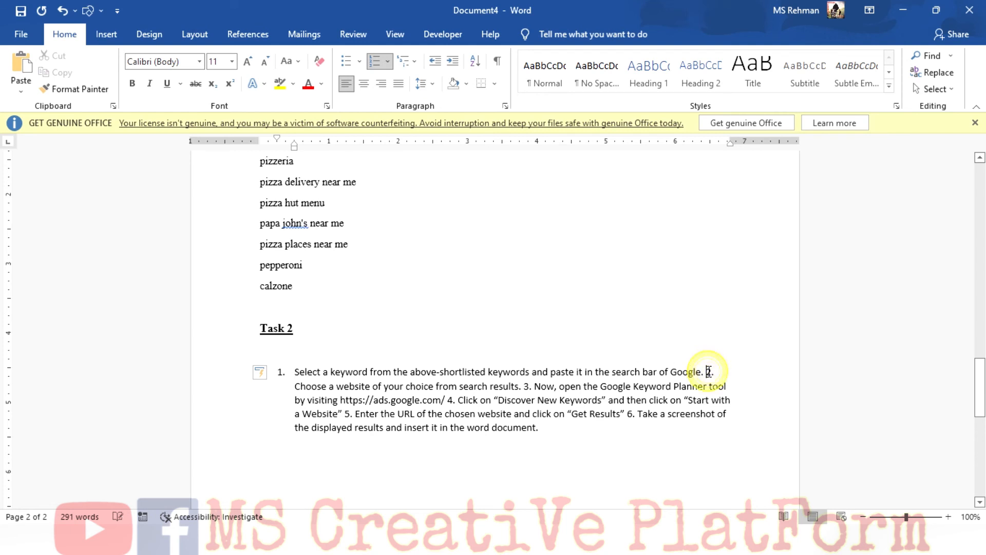
key("Return")
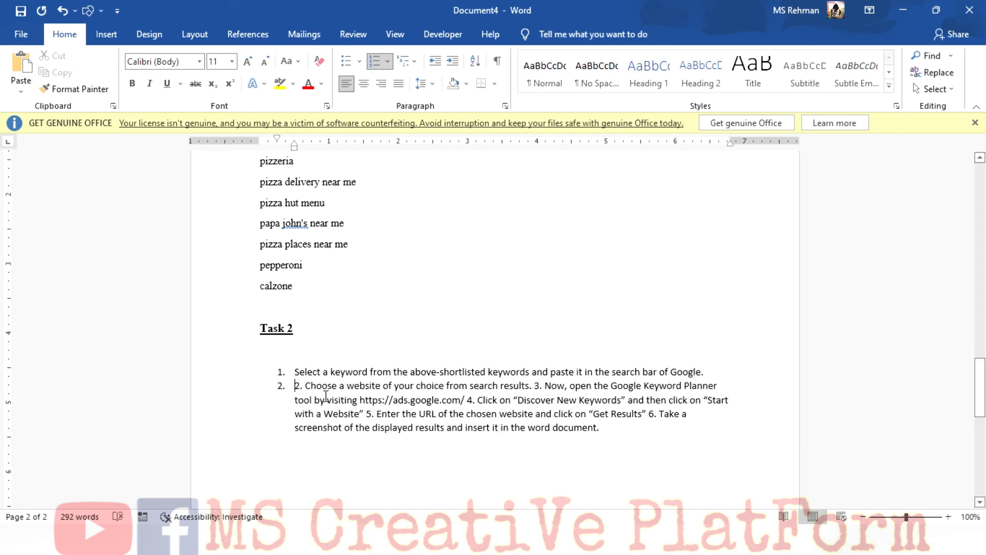
left_click(306, 386)
key("BackSpace")
key("BackSpace")
key("BackSpace")
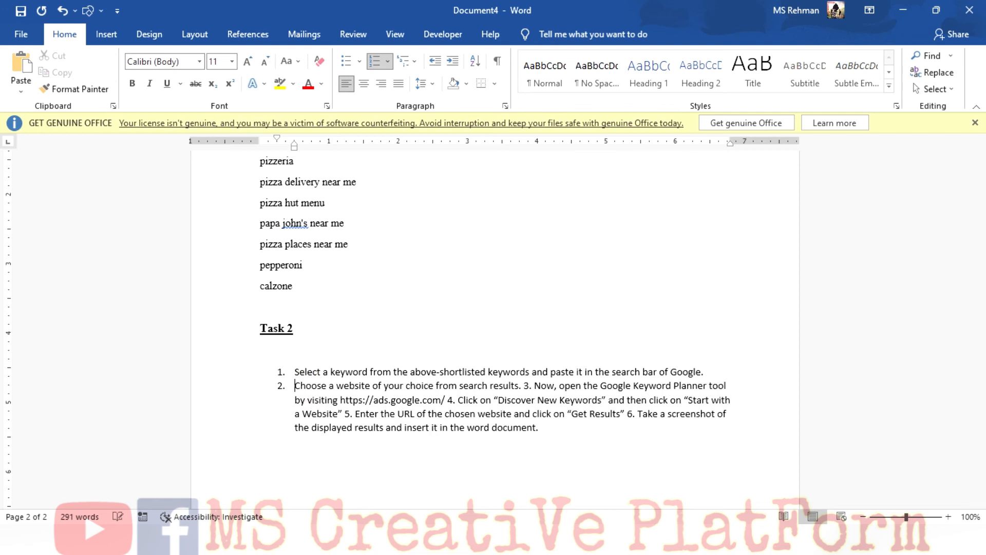
left_click(536, 386)
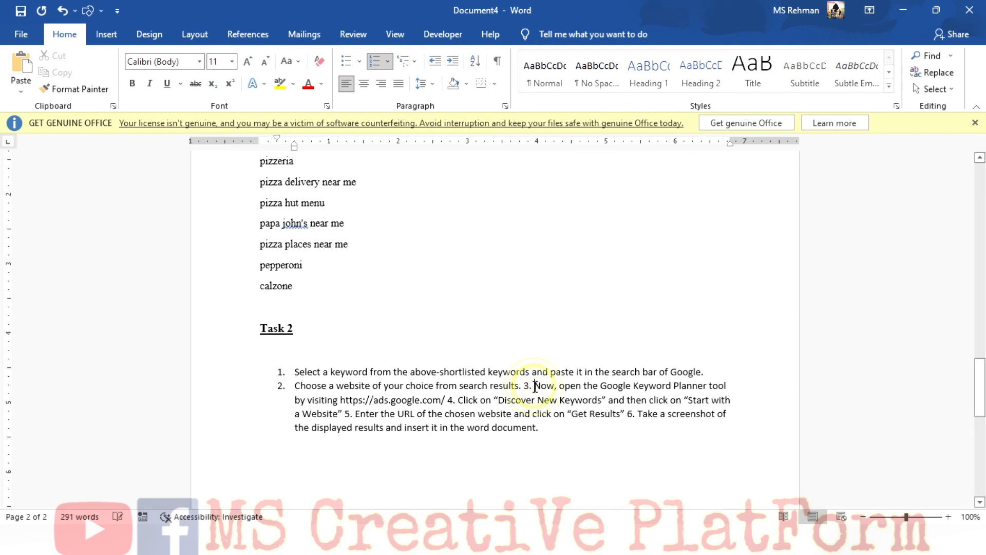
left_click(525, 386)
key("Return")
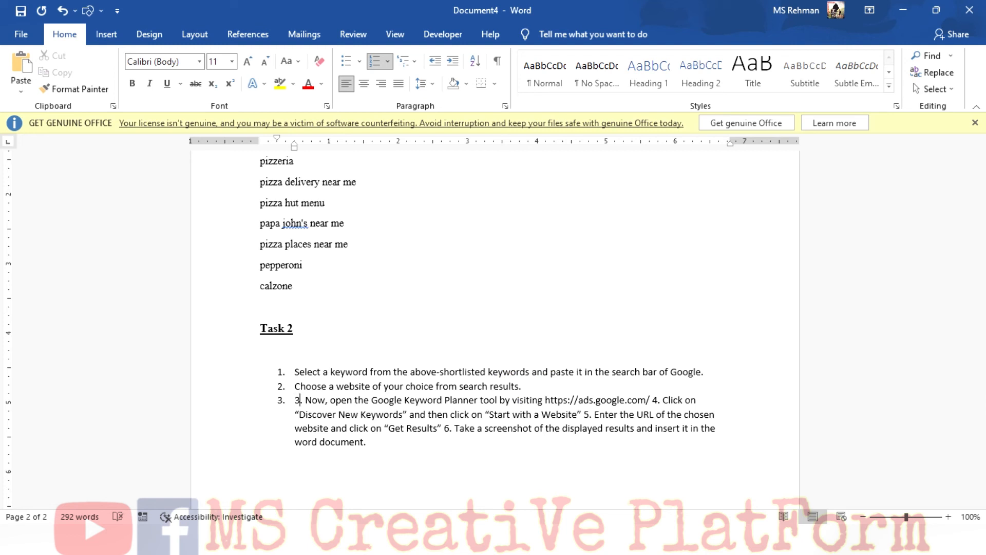
key("BackSpace")
key("BackSpace")
key("BackSpace")
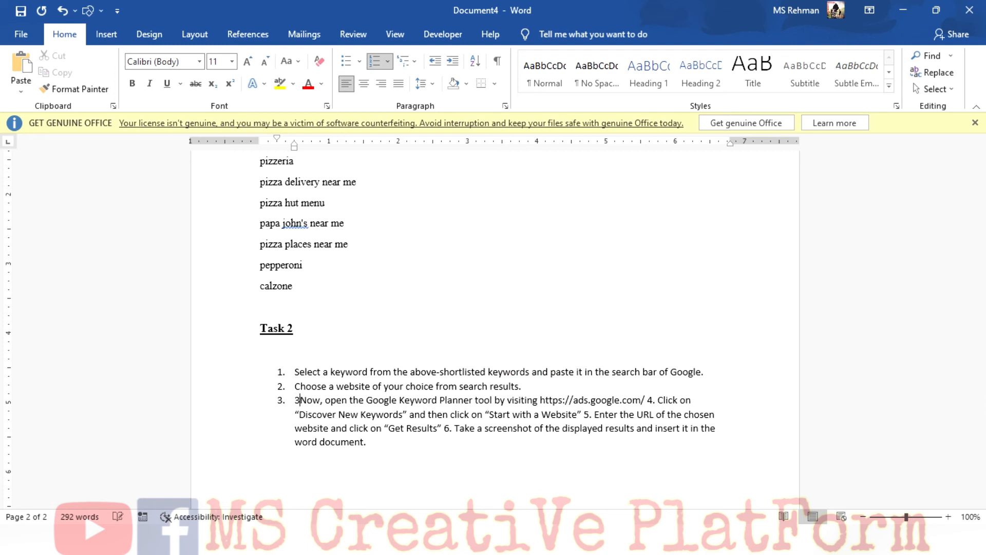
- Split instructions 4 and 5 into separate list items and remove the duplicate numbers in front of their text
left_click(646, 400)
key("Return")
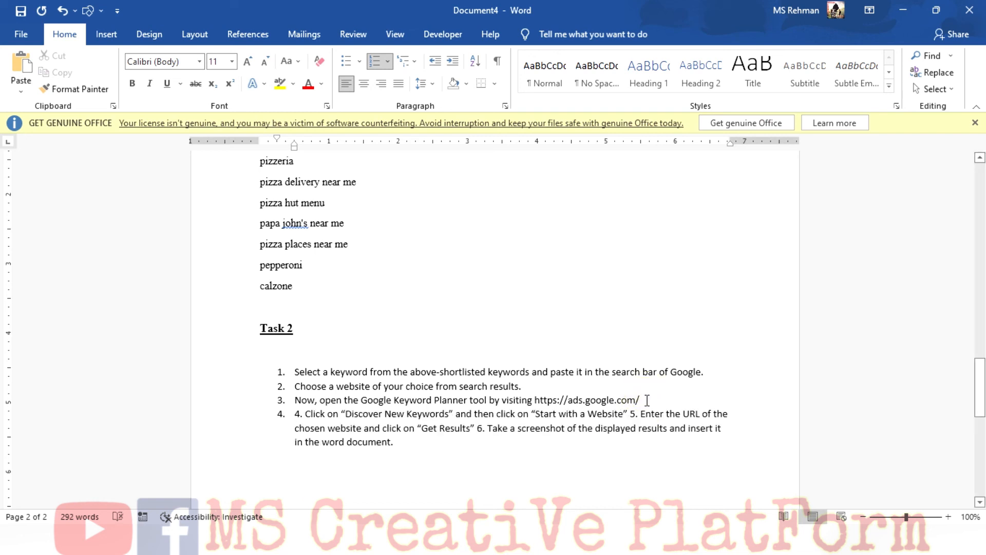
key("BackSpace")
key("BackSpace")
key("BackSpace")
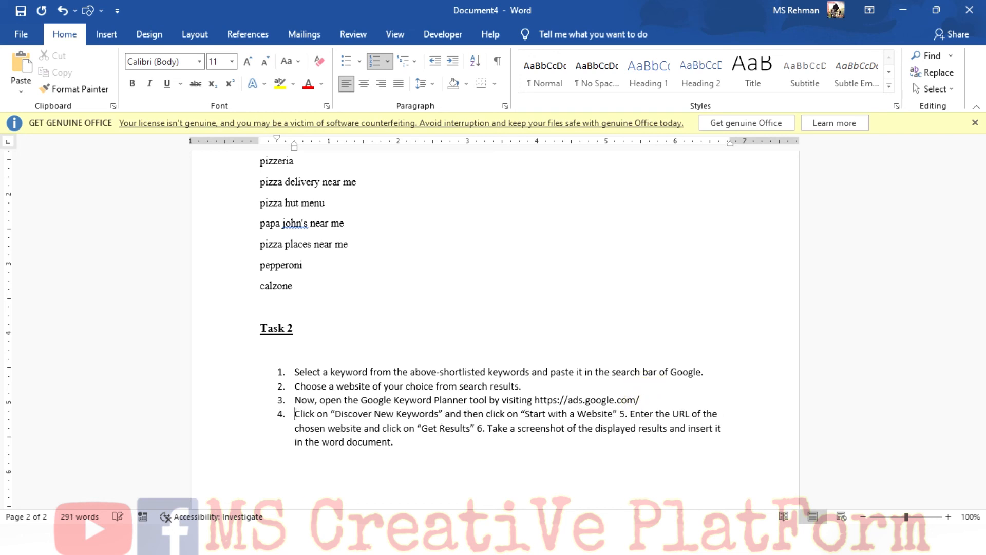
left_click(621, 413)
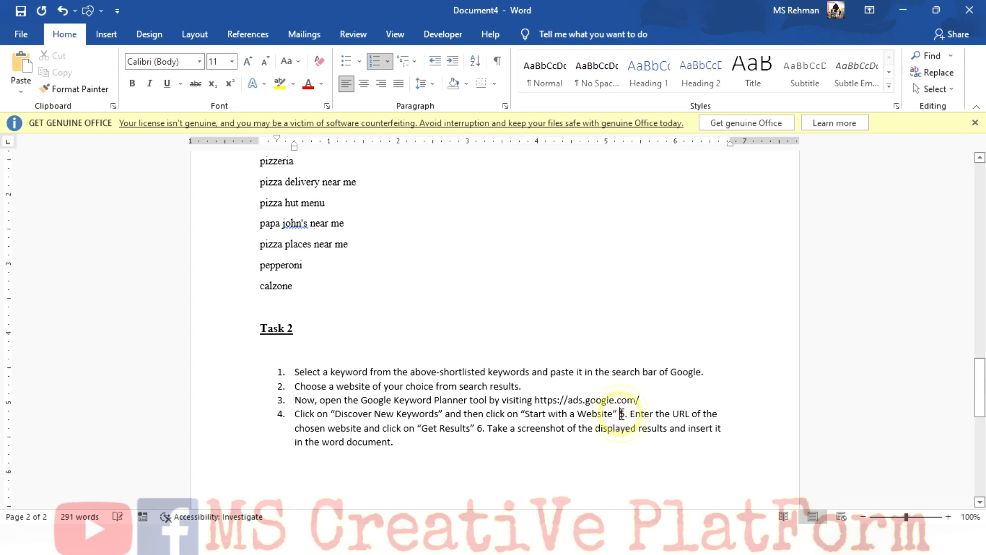
key("Return")
key("BackSpace")
key("BackSpace")
key("BackSpace")
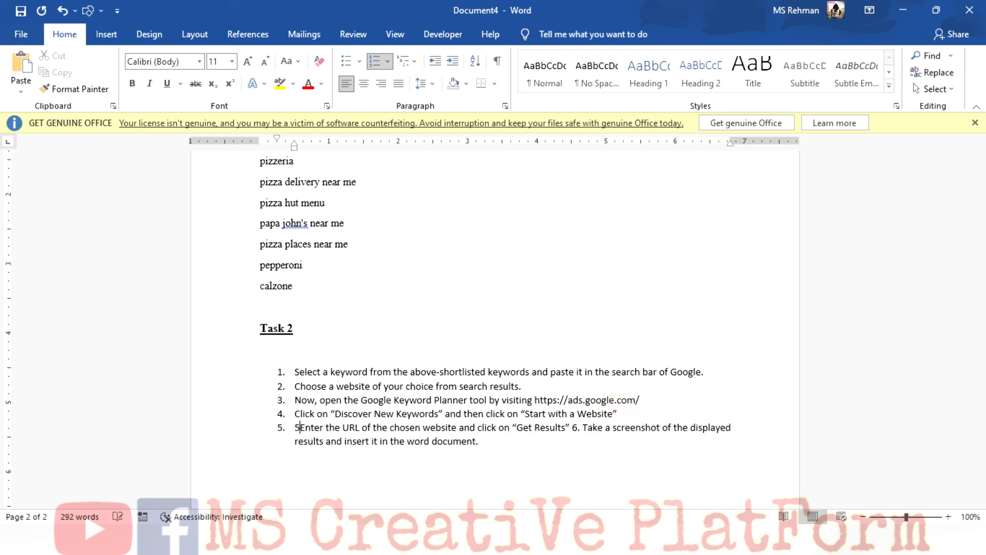
- Make instruction 6 its own list item without the duplicate number and end the list with a blank paragraph below
left_click(572, 429)
key("Return")
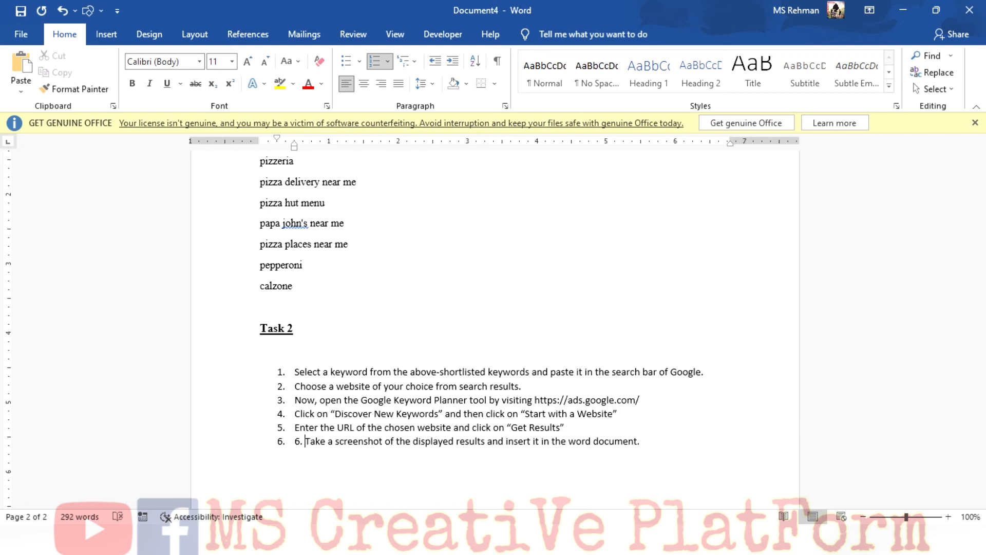
key("BackSpace")
key("BackSpace")
key("BackSpace")
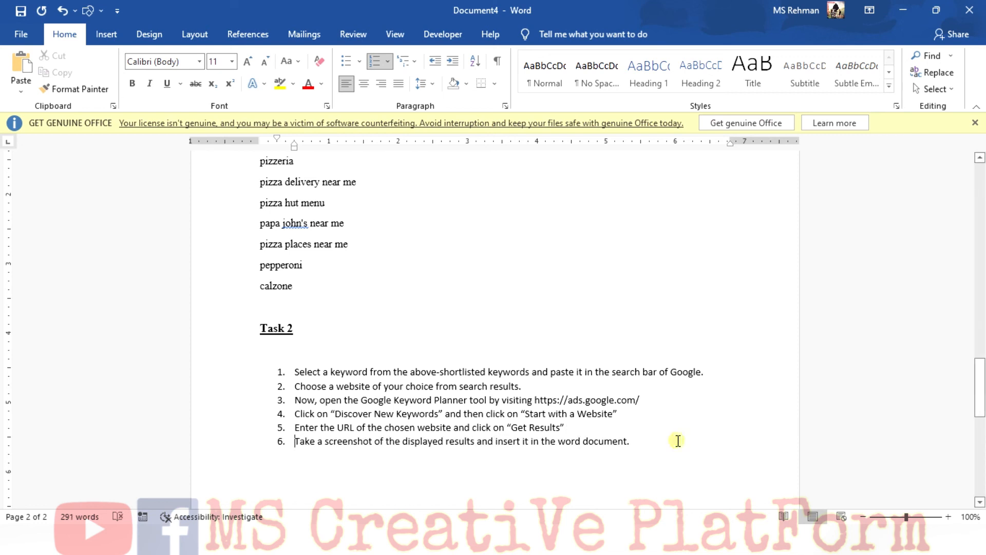
left_click(678, 441)
key("Return")
key("Return")
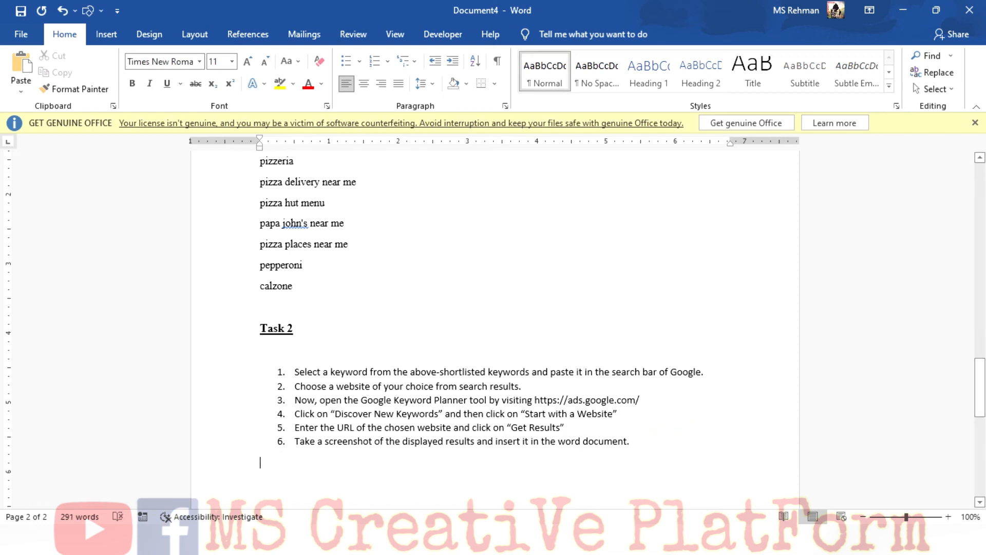
- Capture a screenshot of the Pizza Hut site keyword results in Keyword Planner and paste it below the Task 2 list in Word
key("alt+Tab")
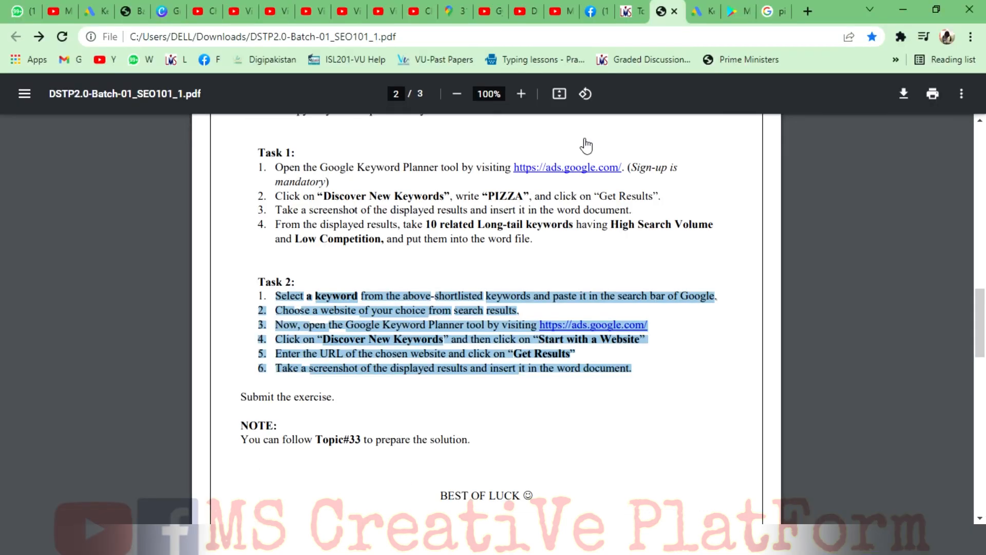
left_click(701, 8)
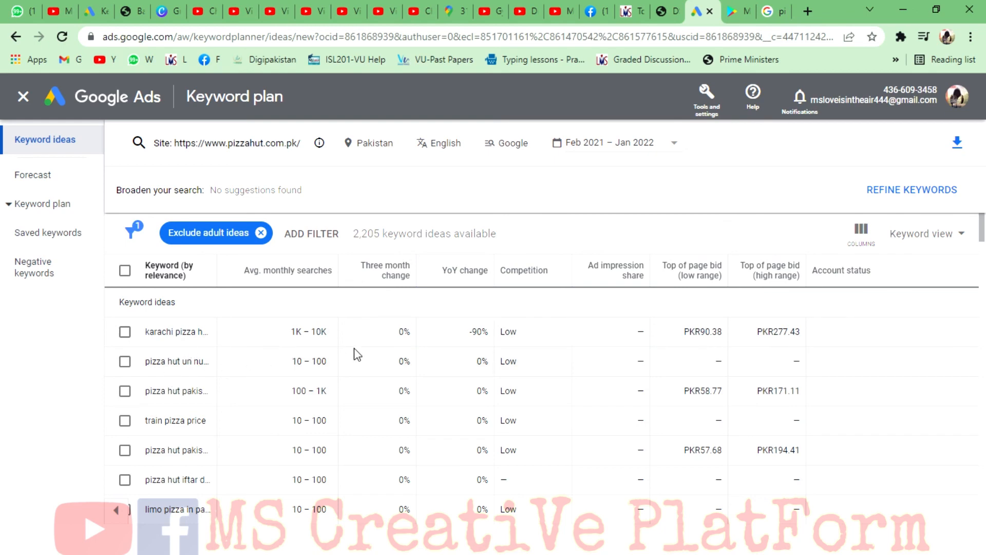
key("ctrl+Print")
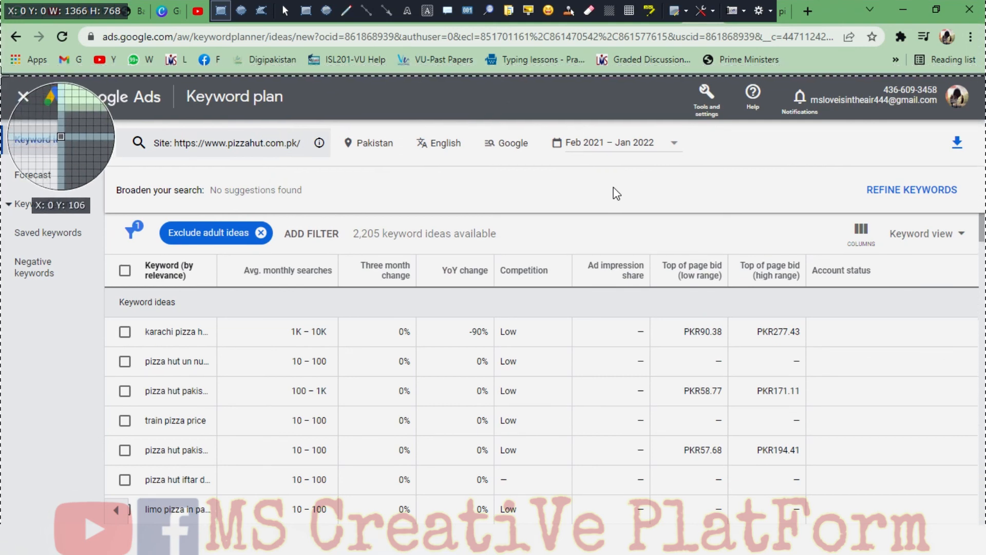
left_click_drag(0, 73, 983, 522)
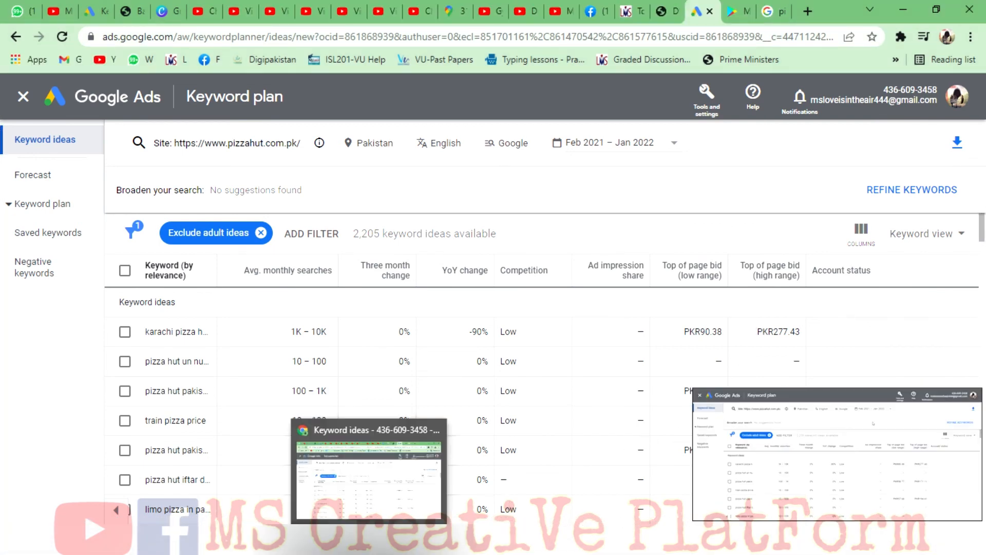
left_click(401, 539)
left_click(346, 470)
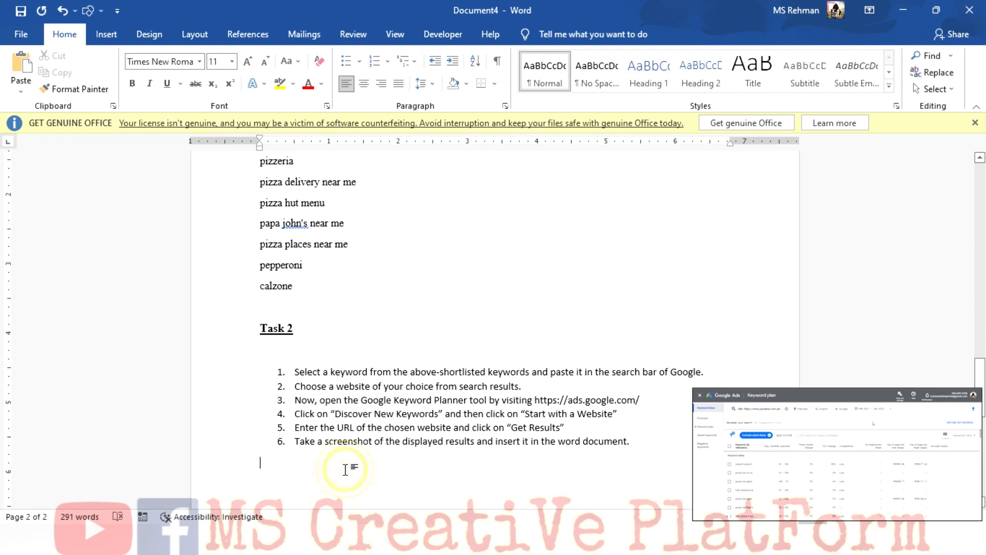
key("ctrl+v")
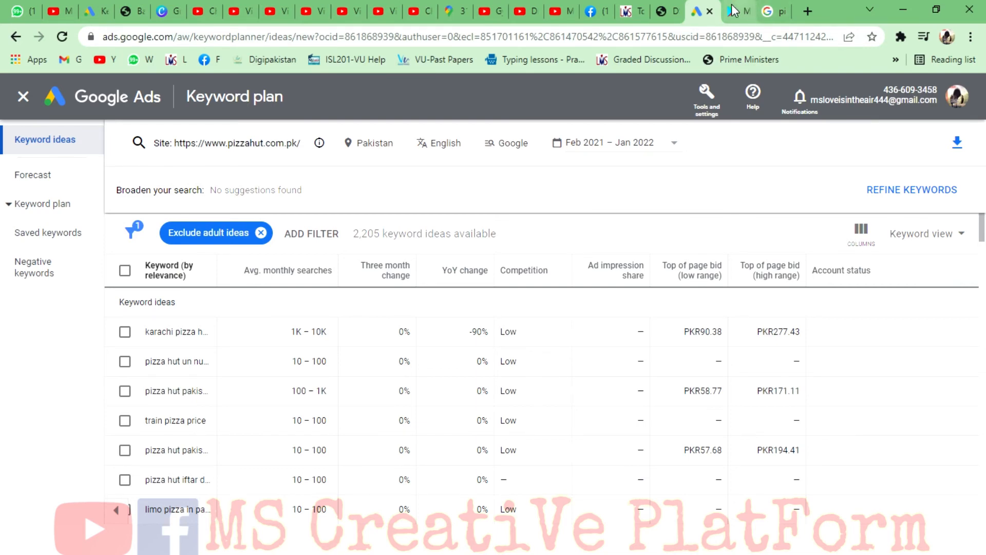
- Return to the exercise PDF and review the remaining instructions after Task 2
left_click(663, 11)
left_click(485, 393)
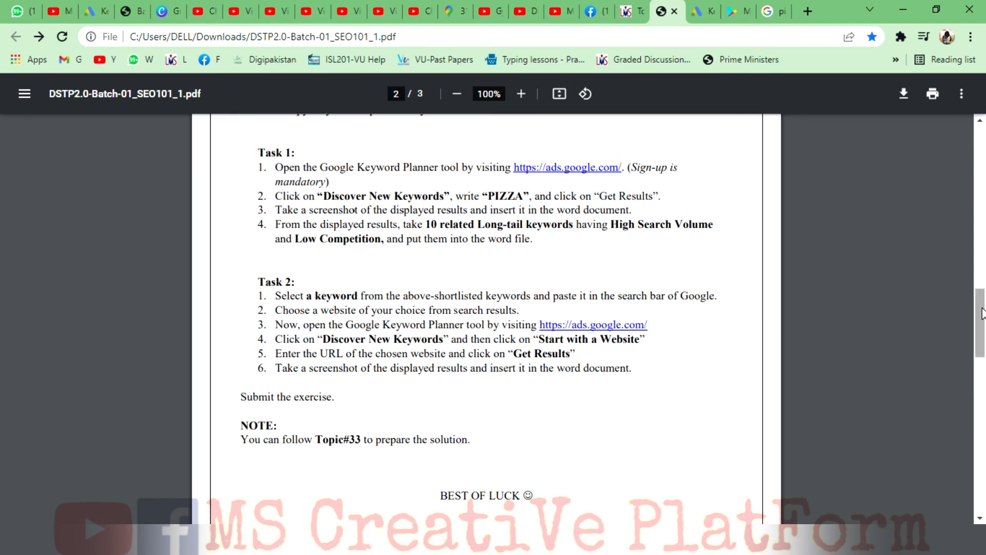
scroll(982, 326, "down", 1)
left_click_drag(982, 326, 964, 399)
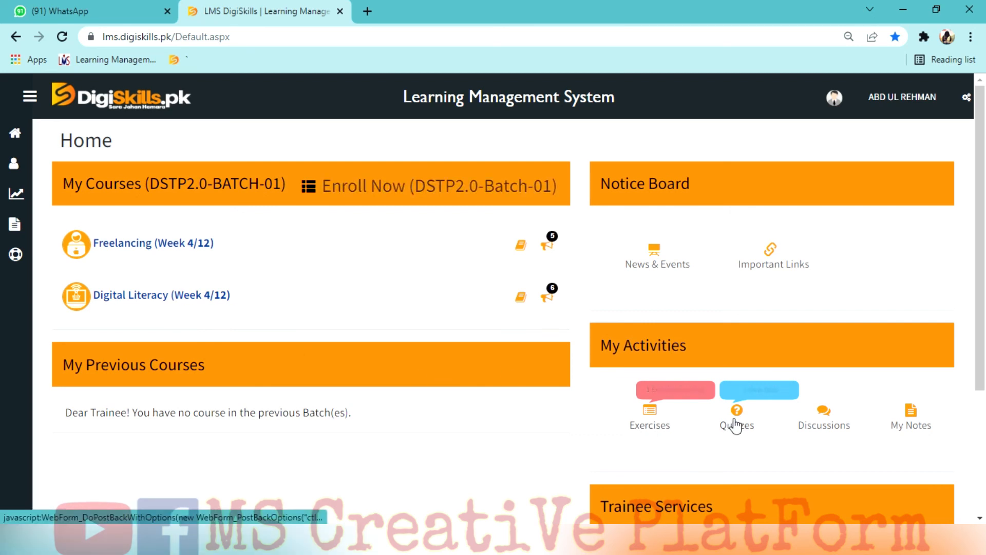
- Open the exercises list in the DigiSkills LMS and download the exercise file for Digital Literacy Hands-on Exercise No.1
left_click(653, 421)
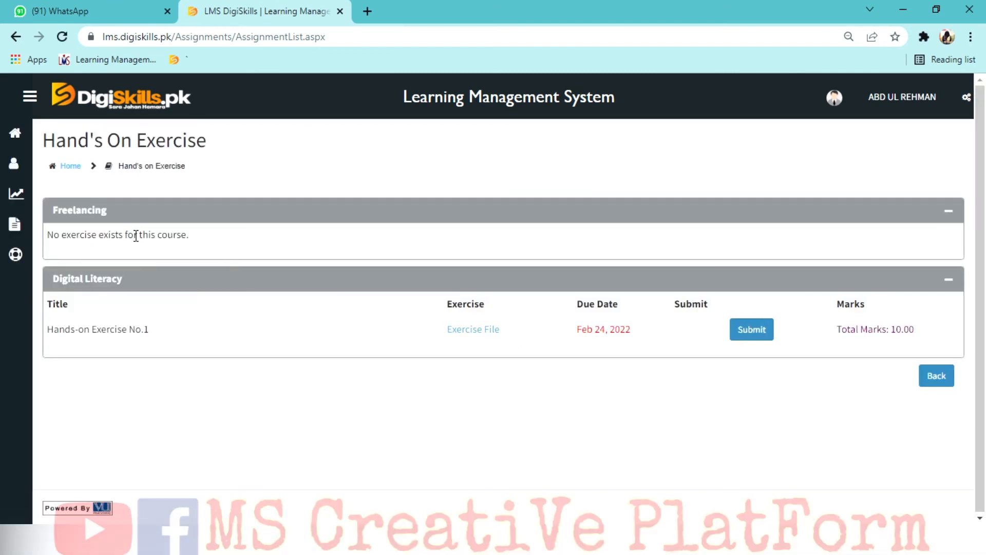
left_click_drag(80, 205, 94, 231)
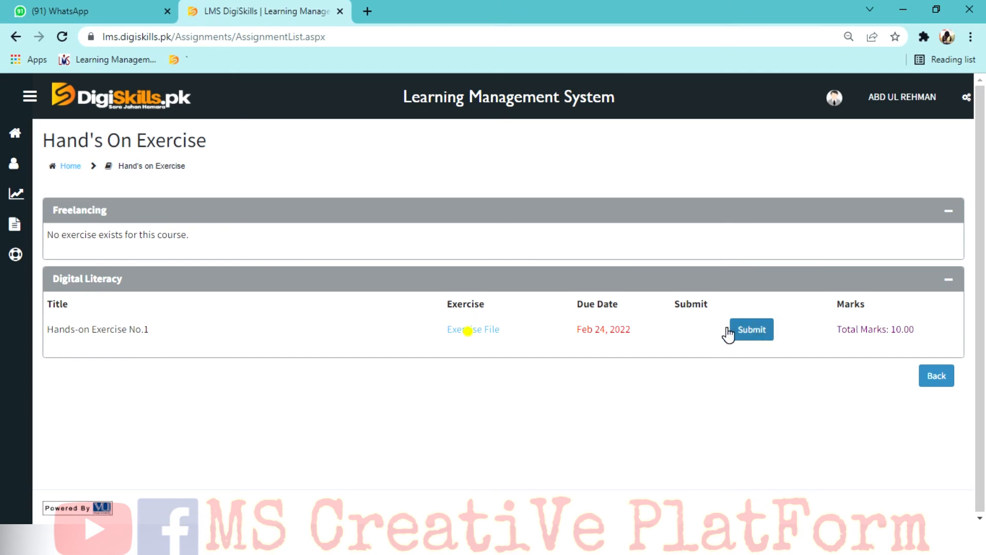
left_click(470, 333)
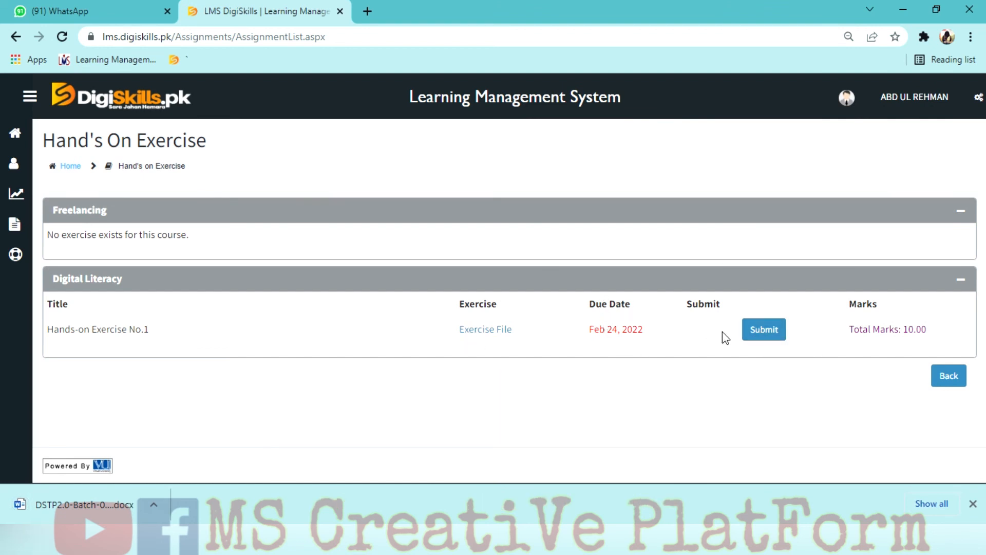
- Open the submission page for Digital Literacy Hands-on Exercise No.1 and start choosing the file to upload
left_click(755, 333)
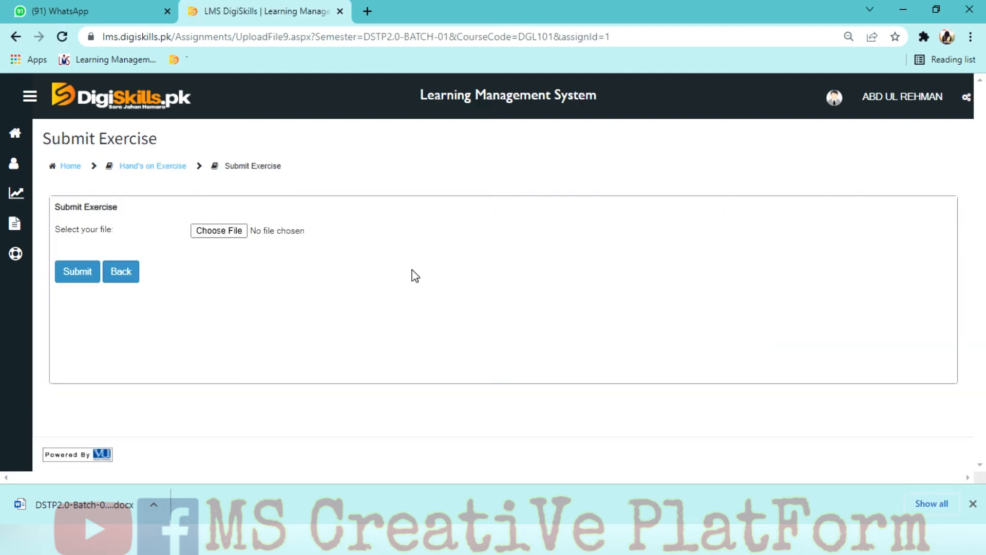
left_click(204, 235)
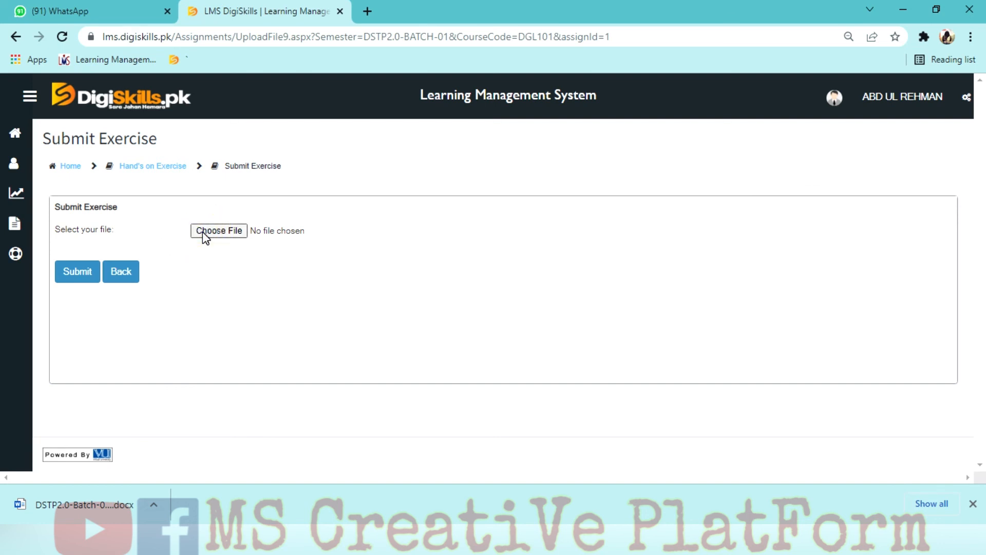